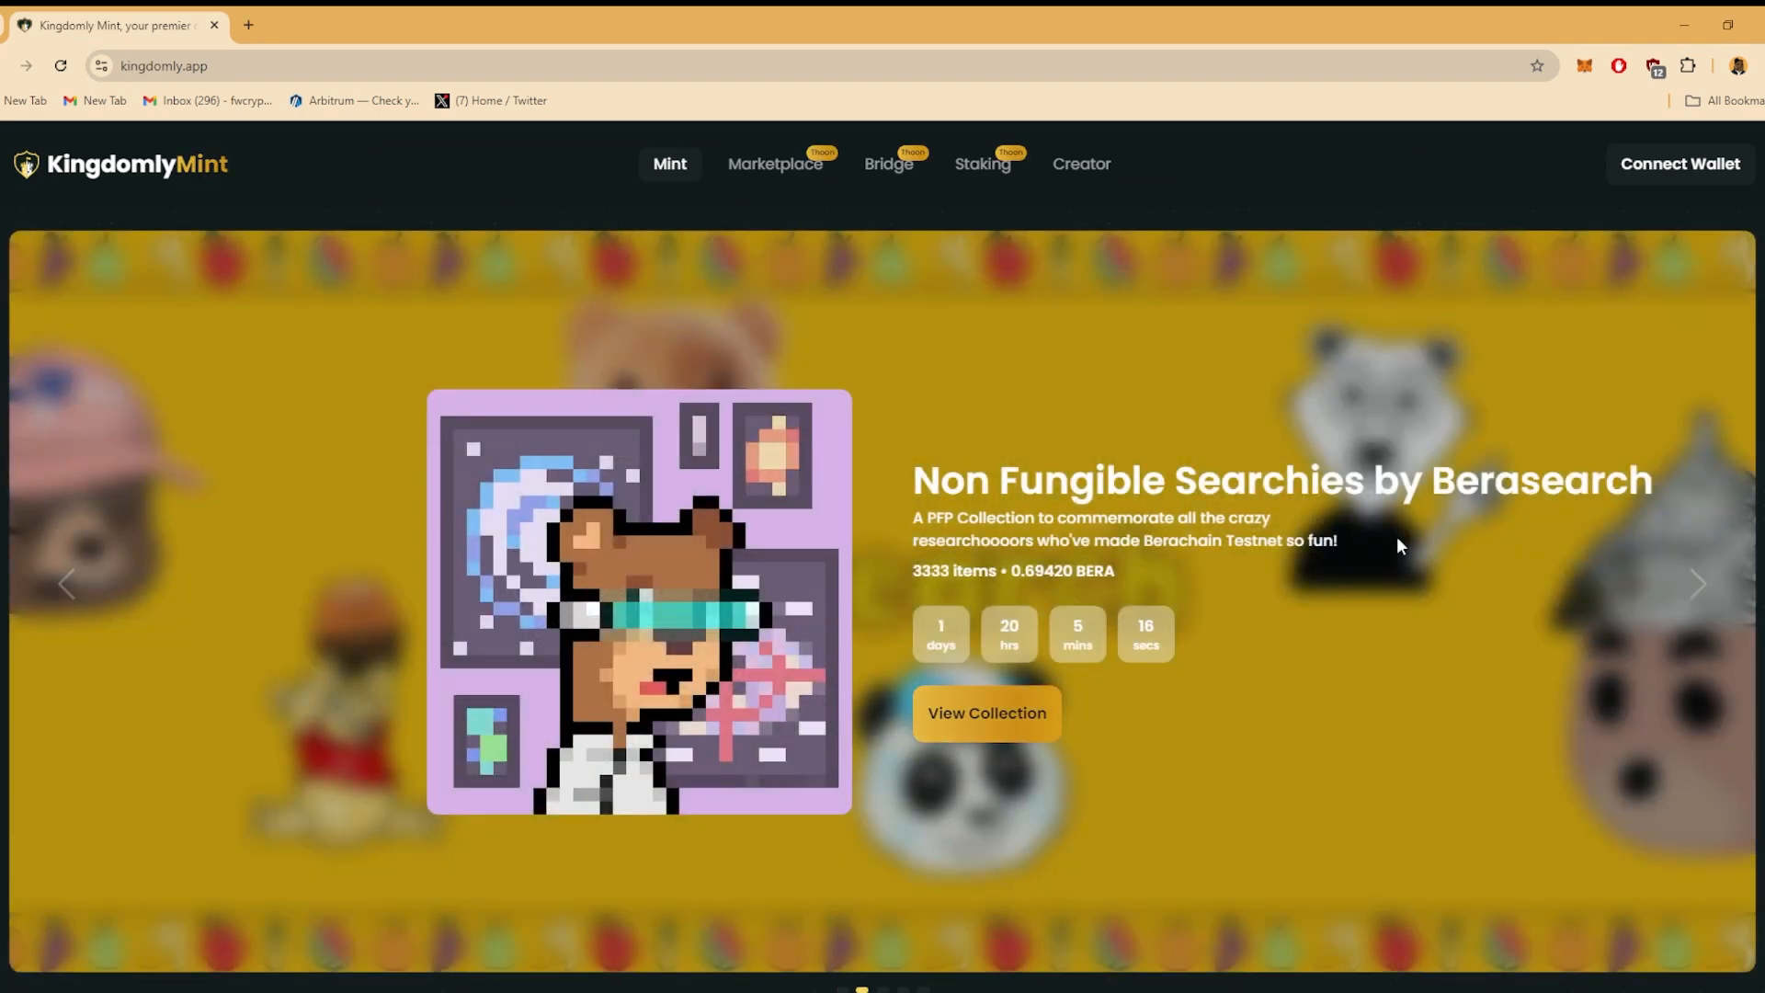
# - Open the Creator area and start a generative project named "Non Fungible Searchies" with the symbol NFS
pyautogui.click(1081, 163)
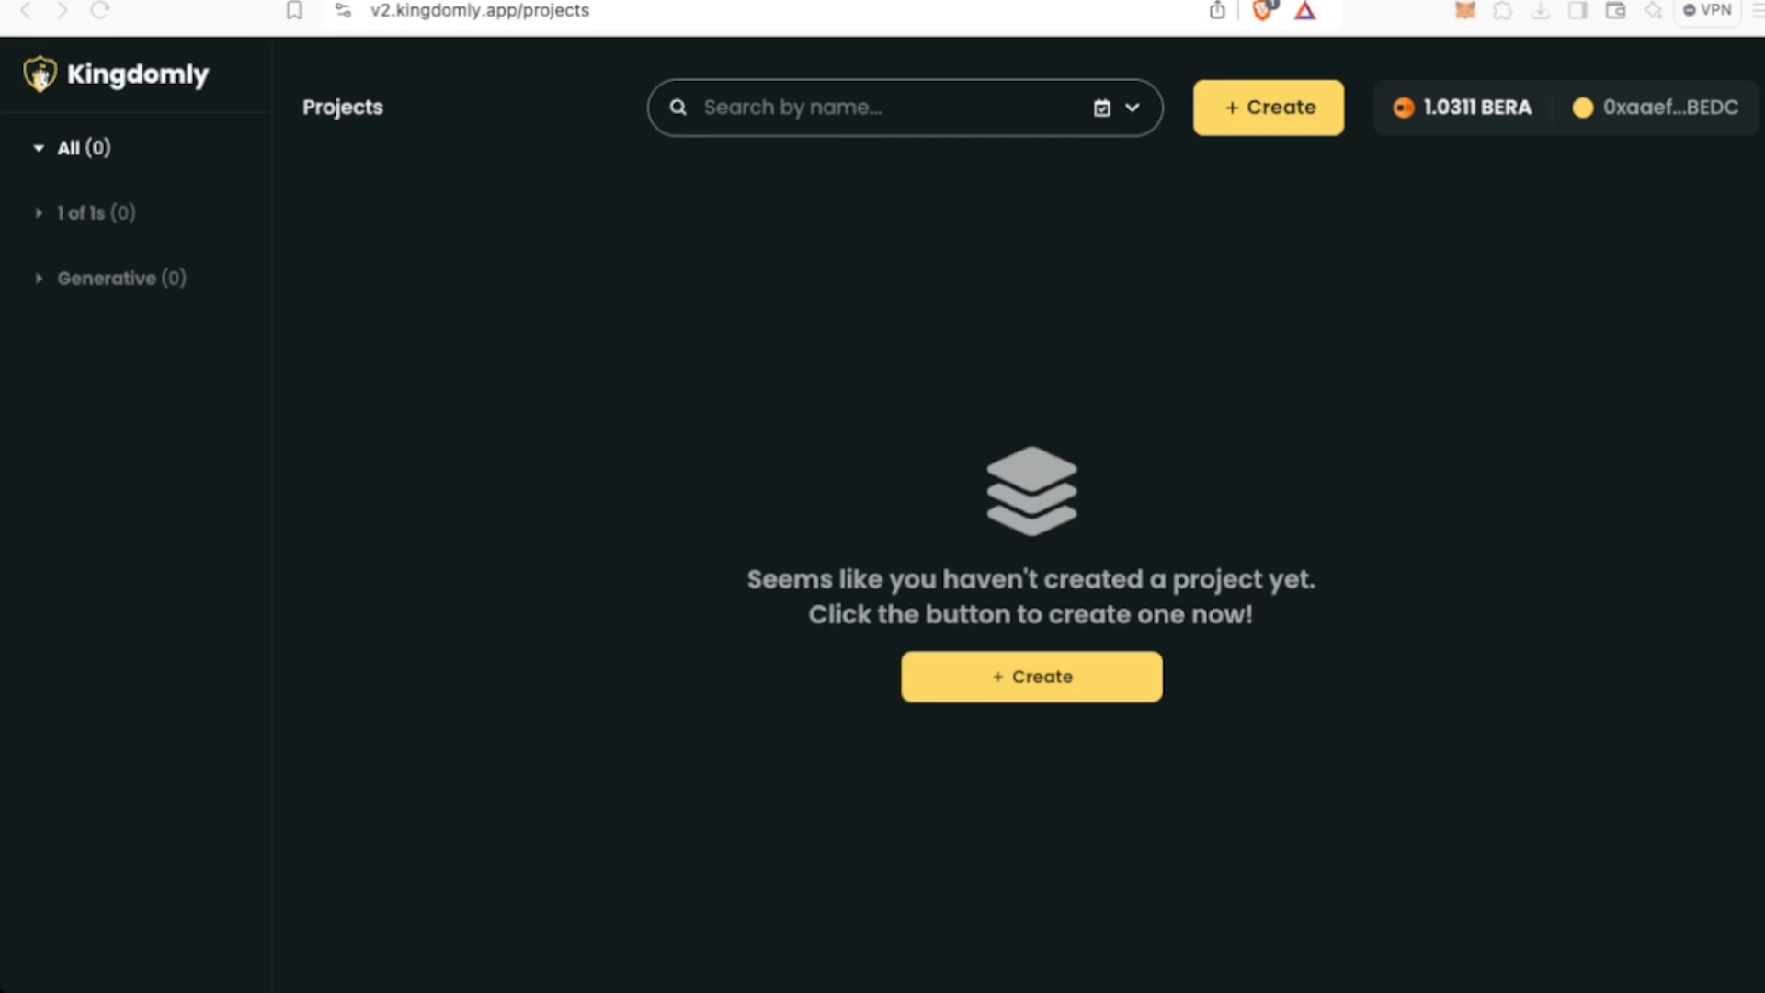
pyautogui.click(1031, 677)
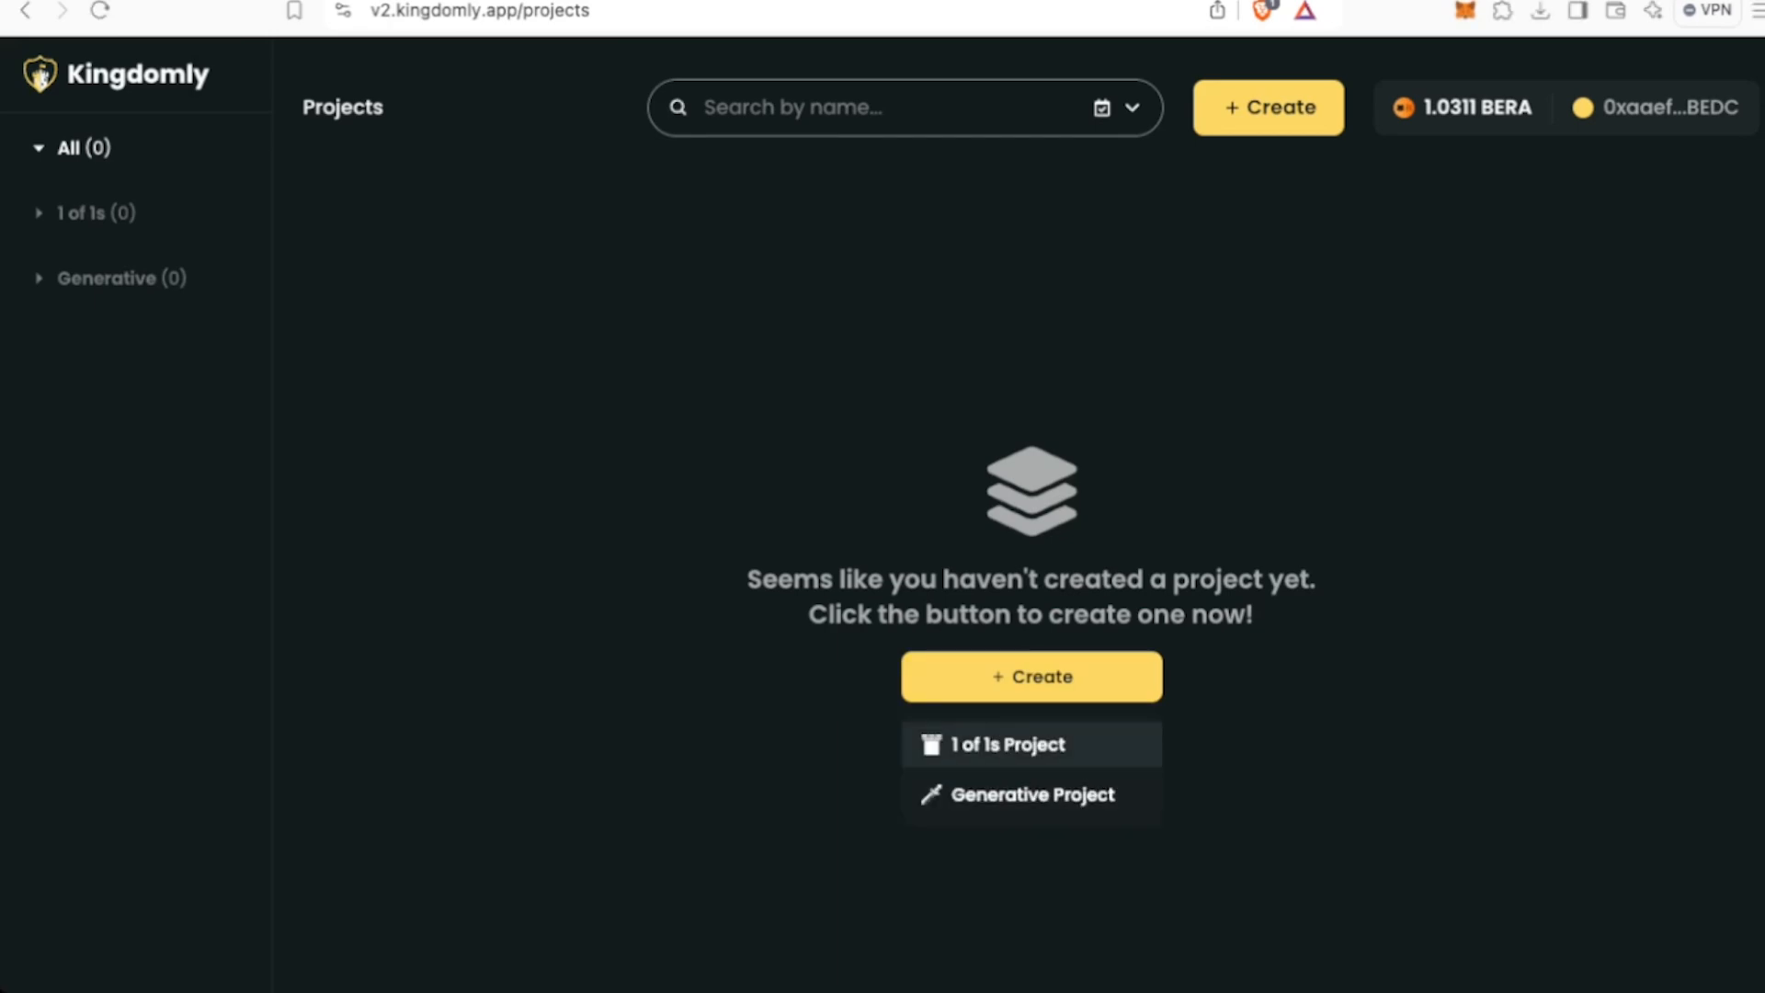
pyautogui.click(1033, 795)
pyautogui.write('No')
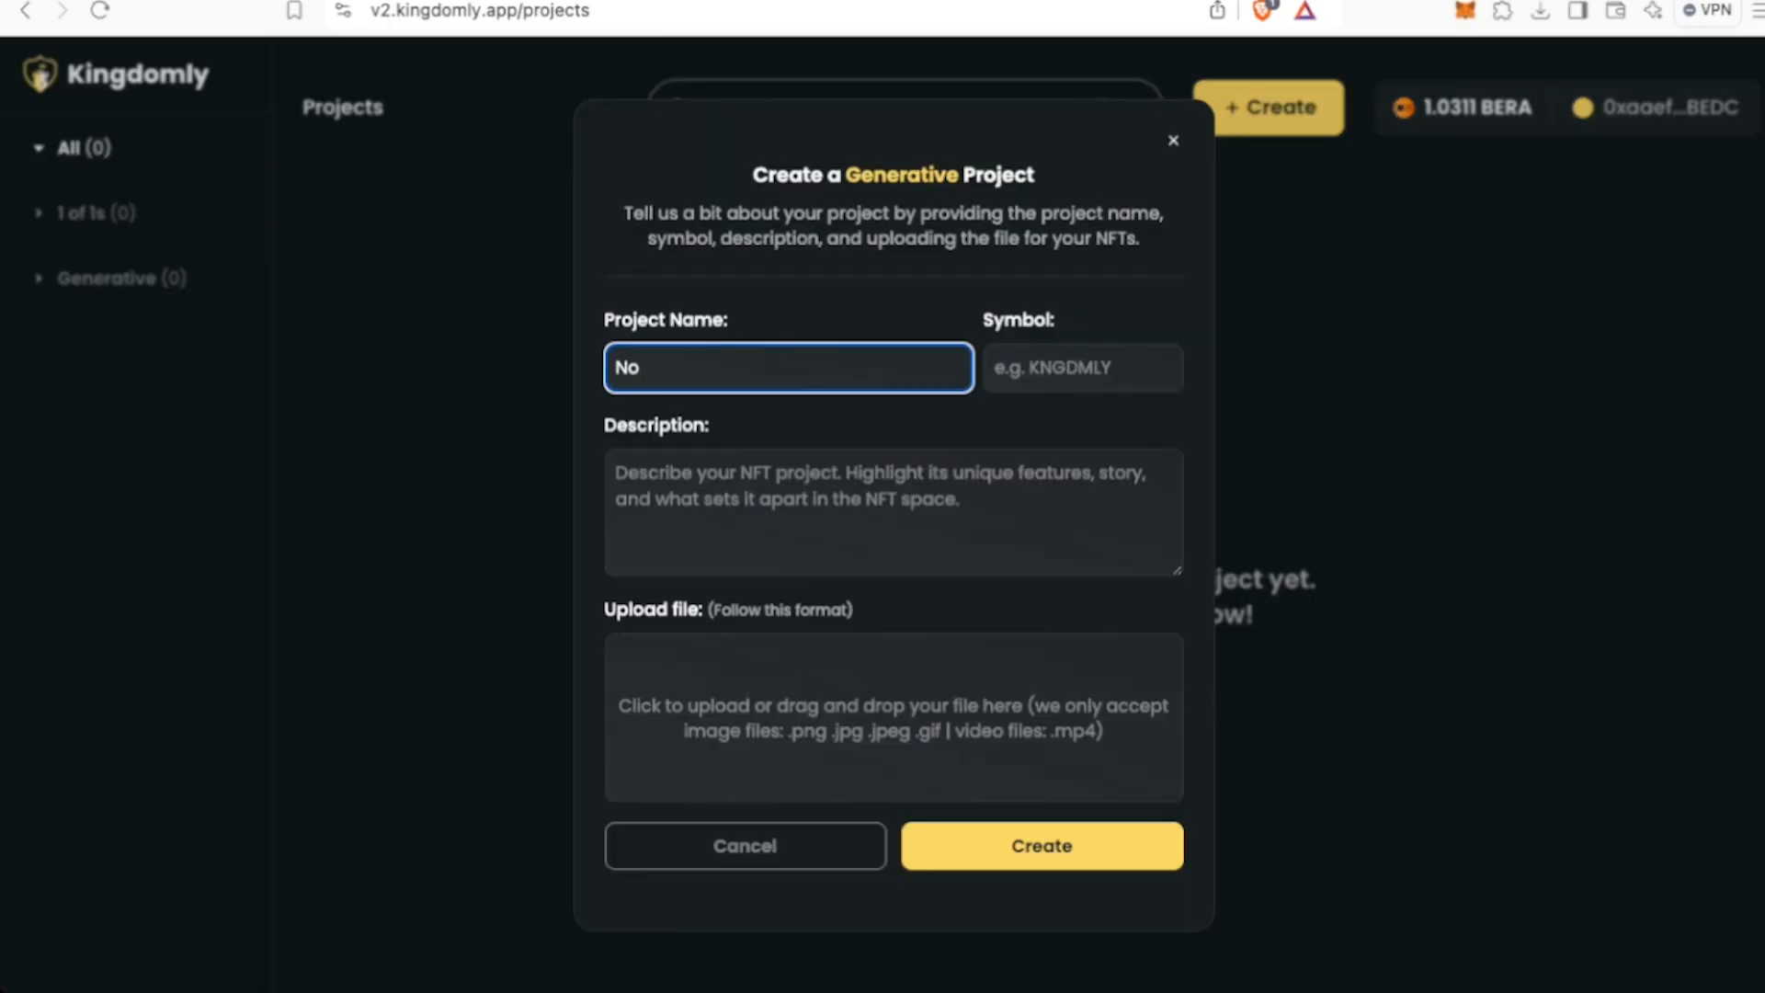
pyautogui.write('n Fungible Searchies')
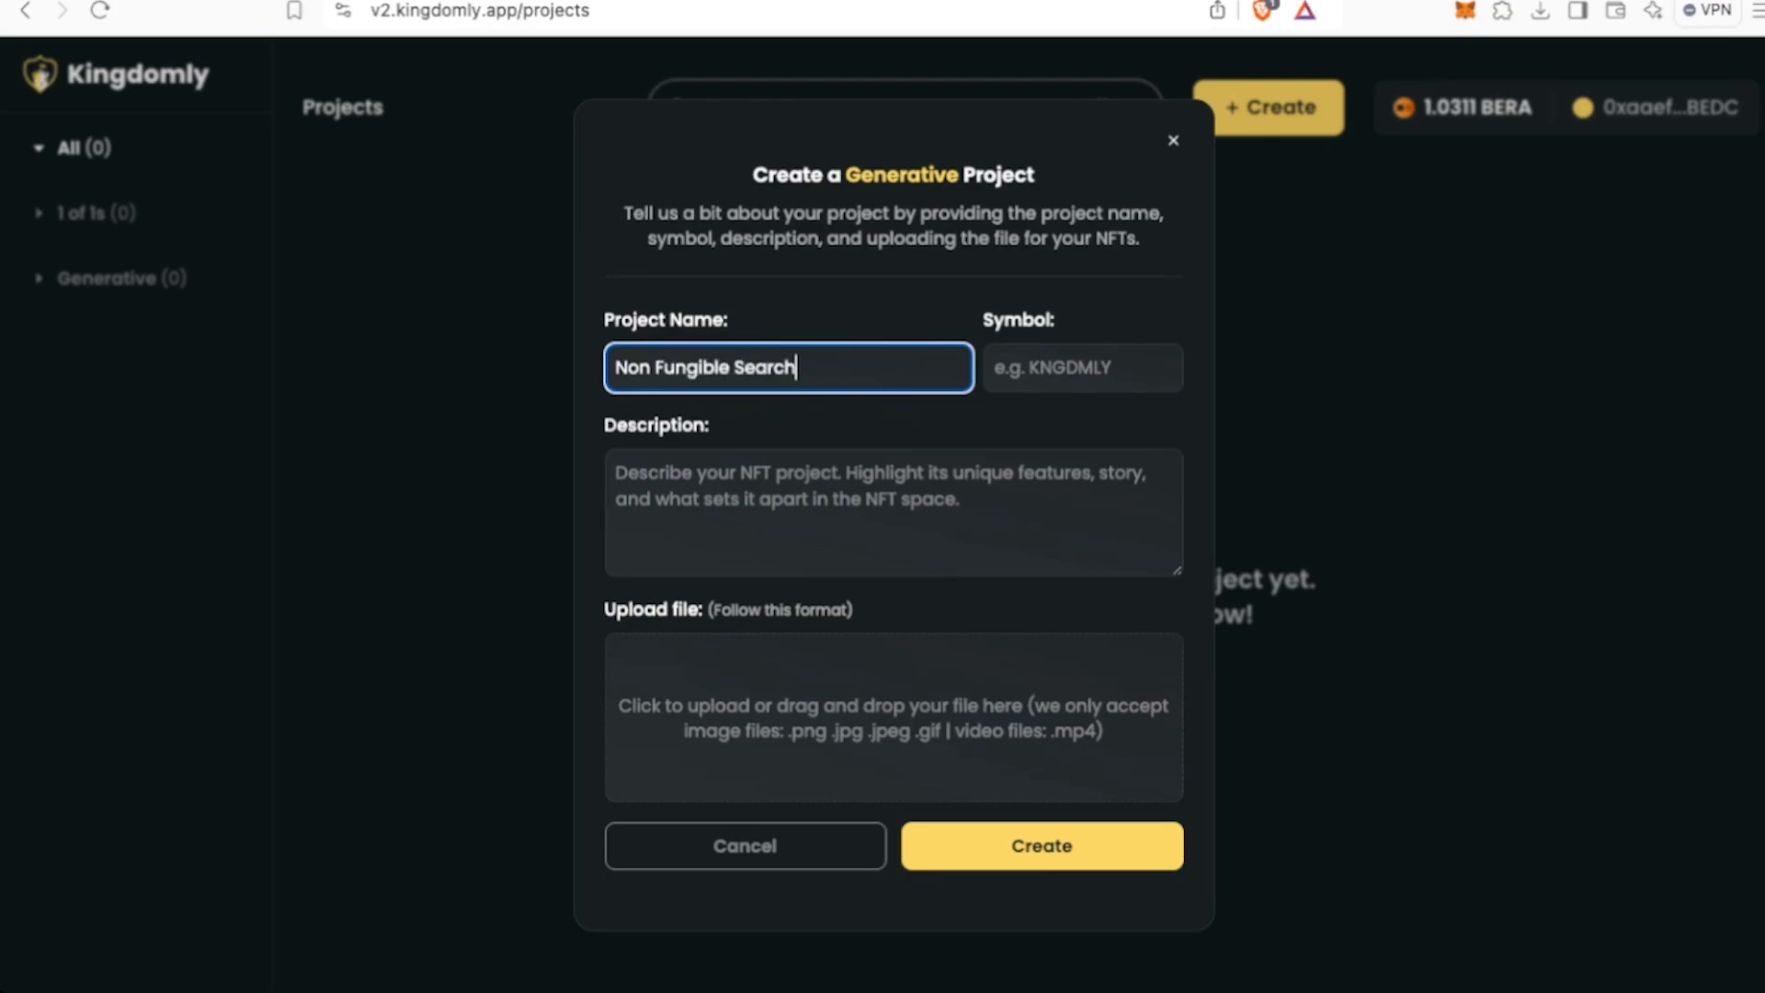
pyautogui.press('Tab')
pyautogui.write('NFS')
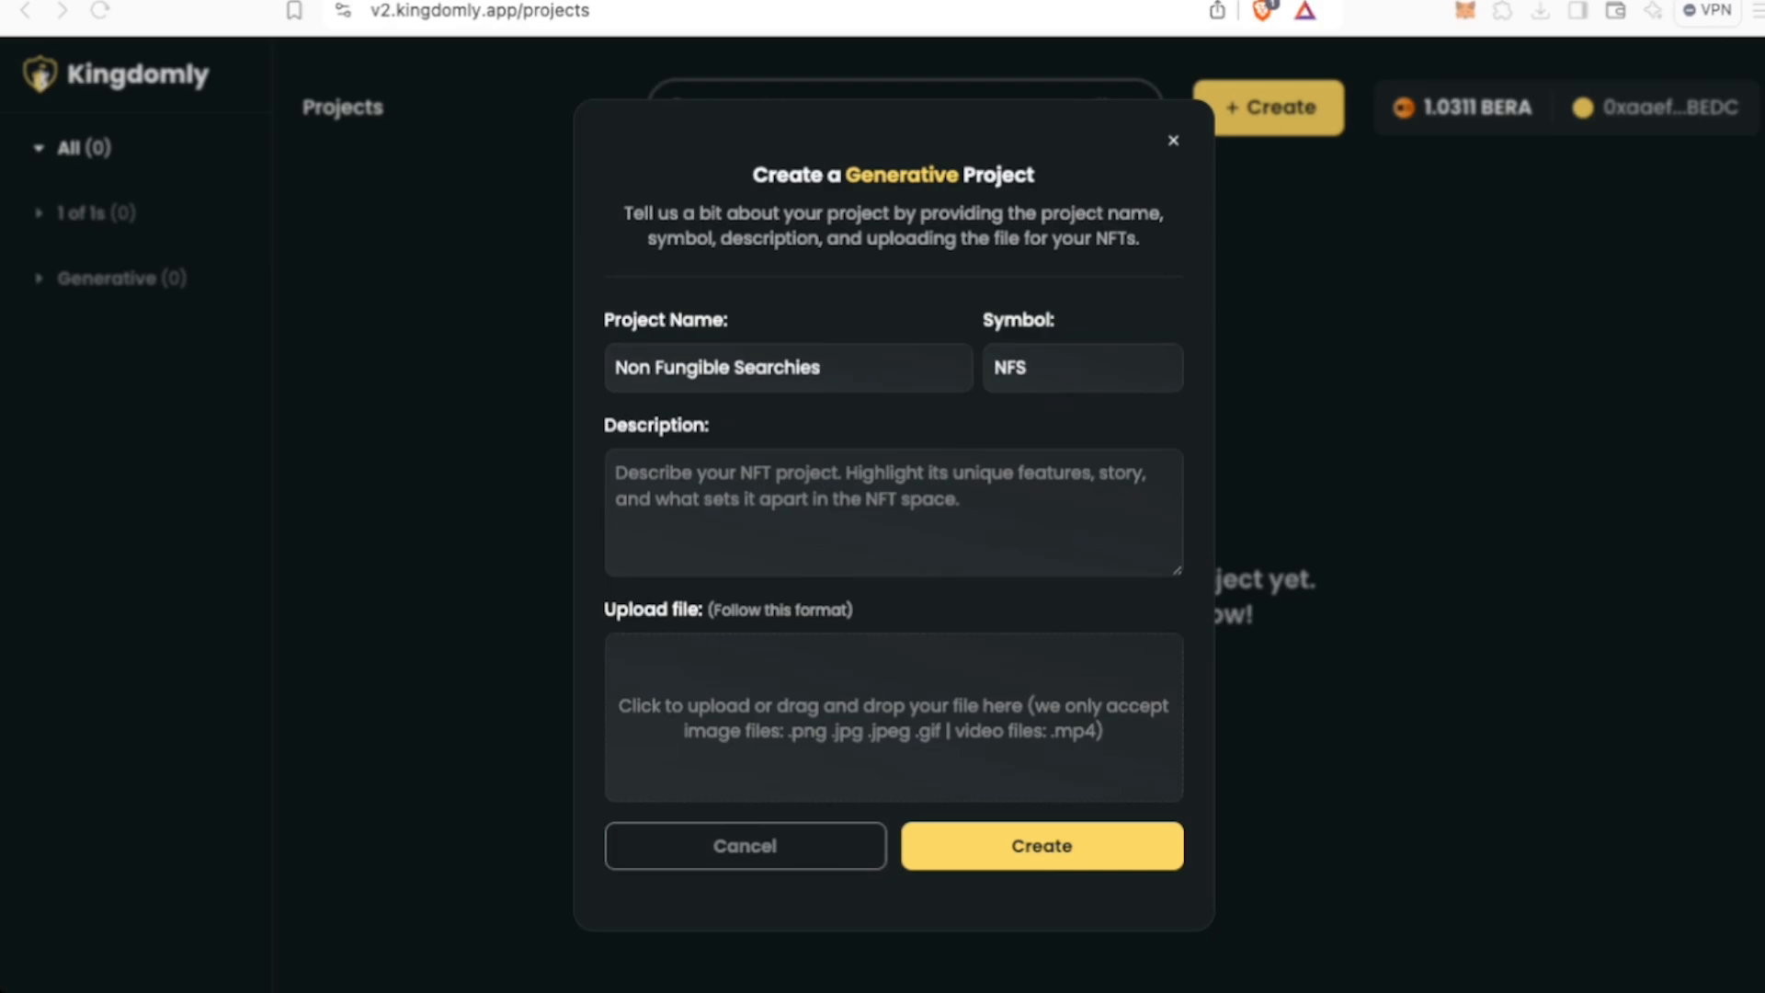
# - Enter the project description "A collection of Non Fungible Researchooooors"
pyautogui.click(618, 473)
pyautogui.write('A collecti')
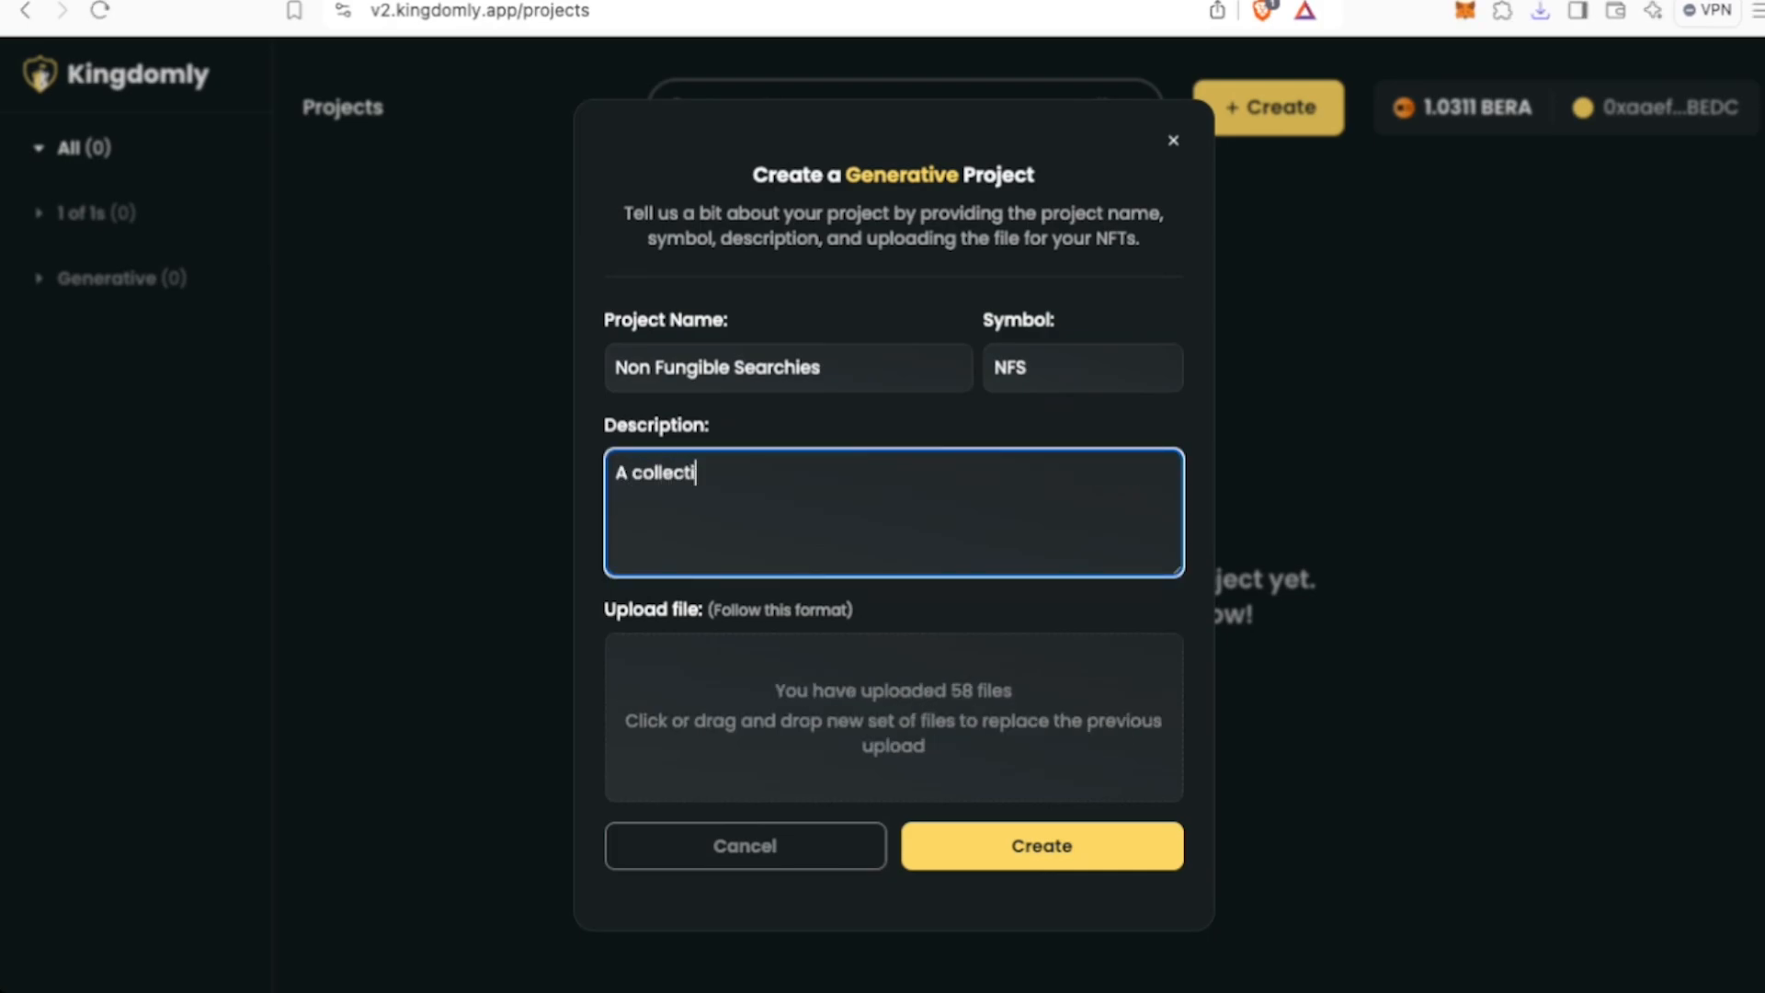
pyautogui.write('on of Non Fungible Res')
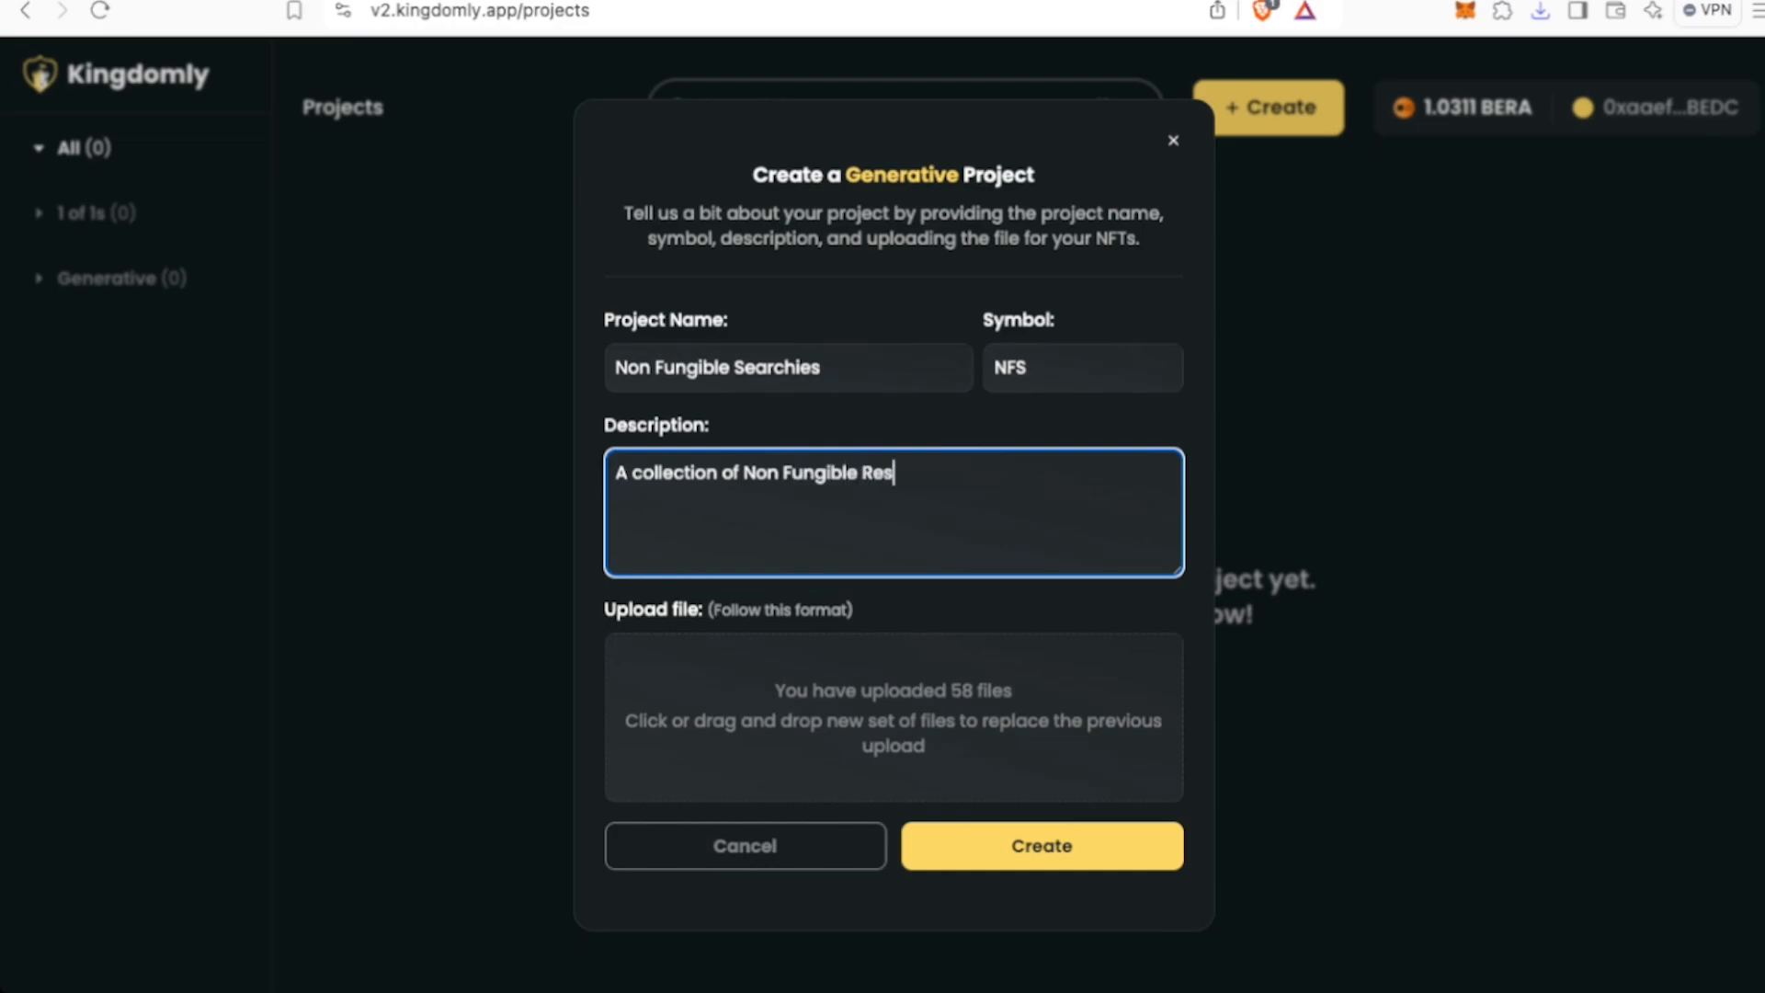
pyautogui.write('earchooooors')
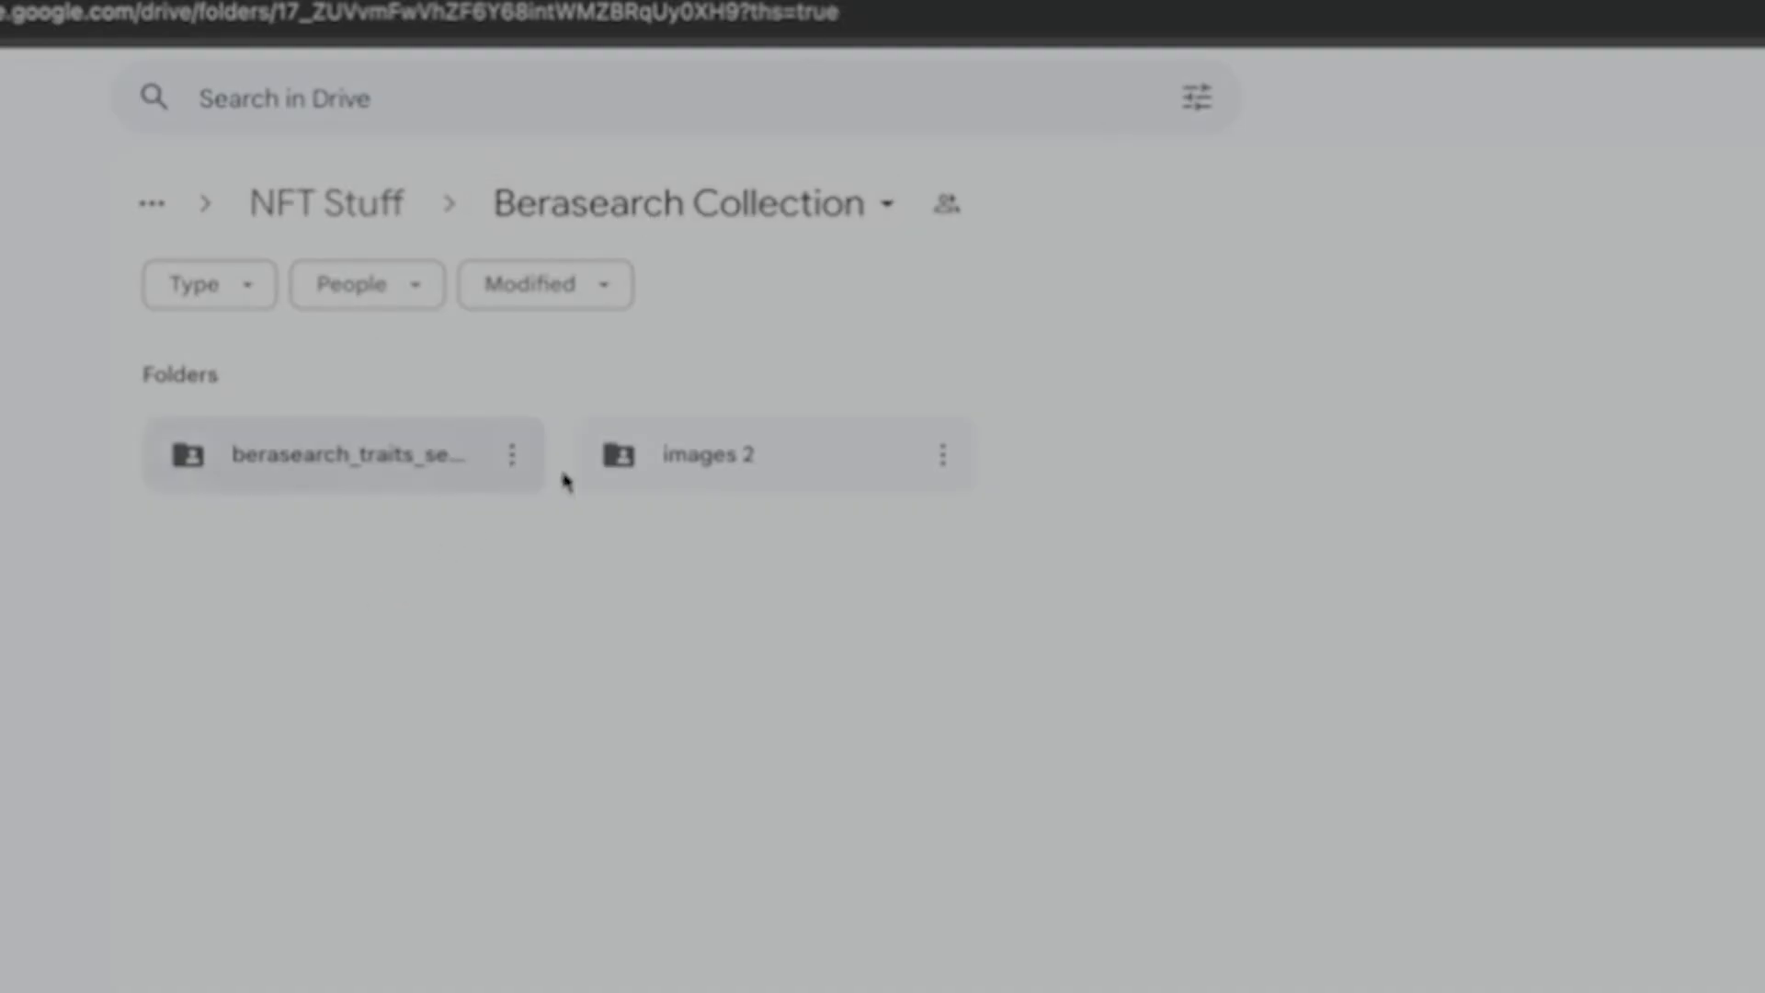
# - Switch to Google Drive and open the berasearch_traits subfolder inside the Berasearch Collection folder
pyautogui.click(583, 213)
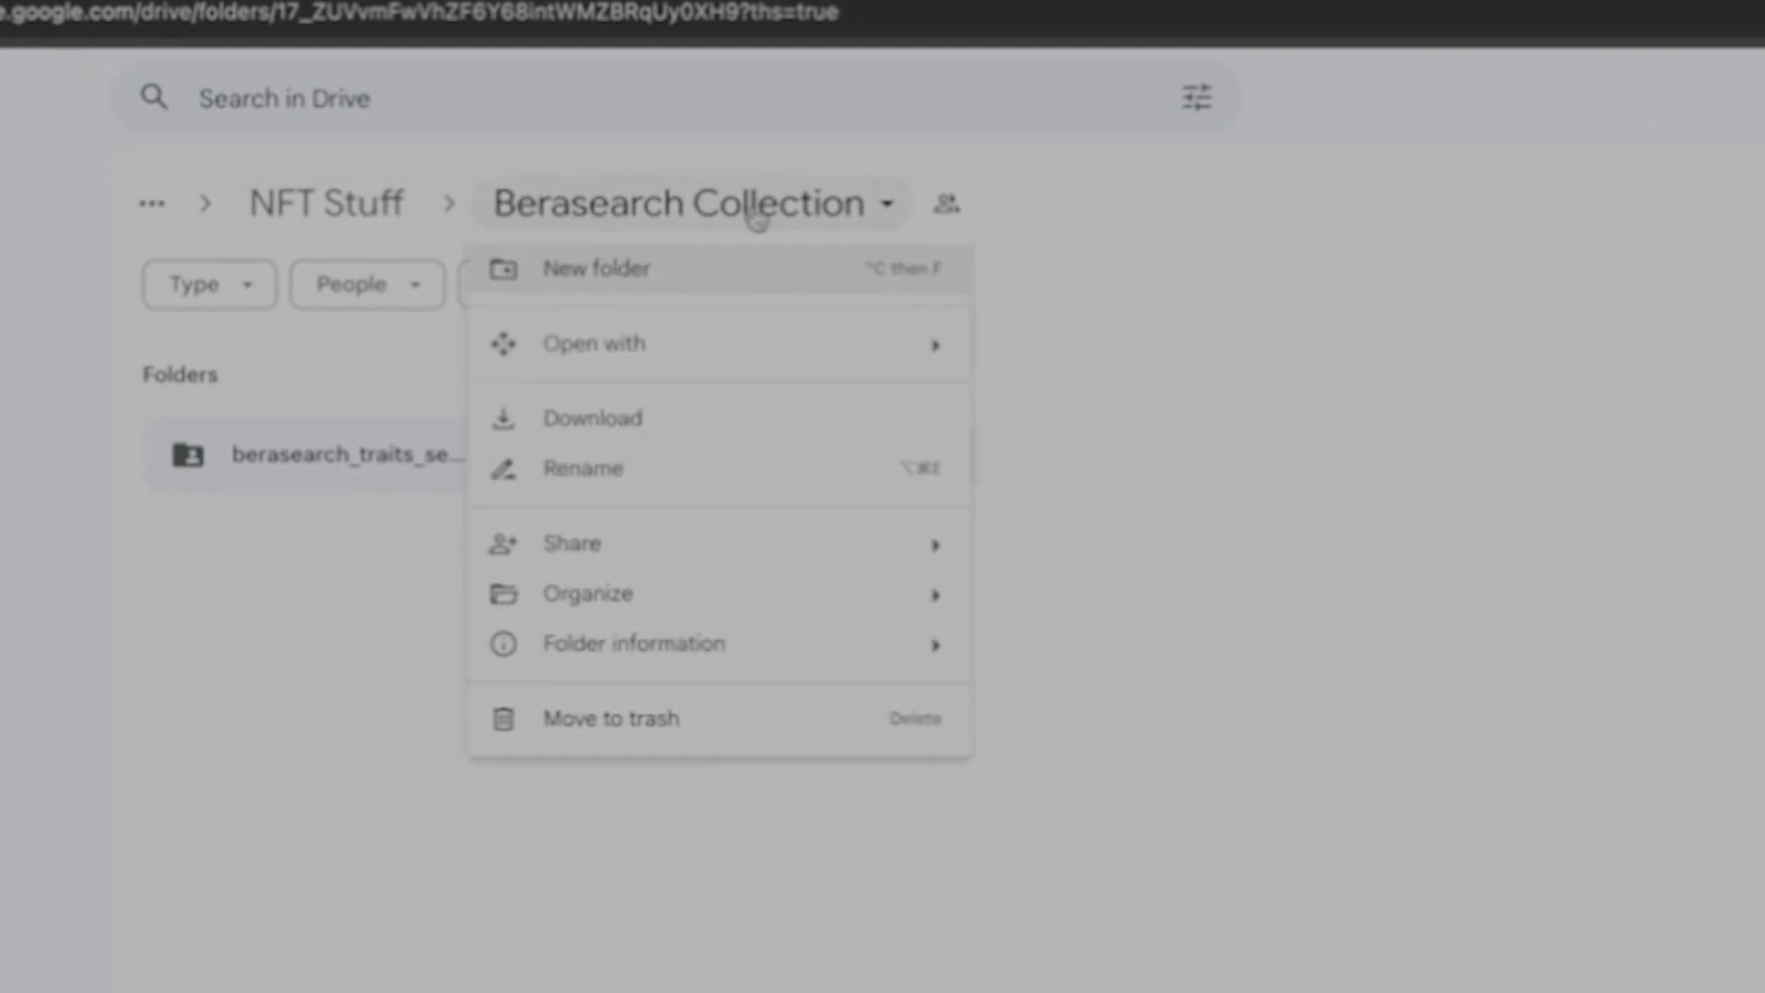
pyautogui.click(1204, 542)
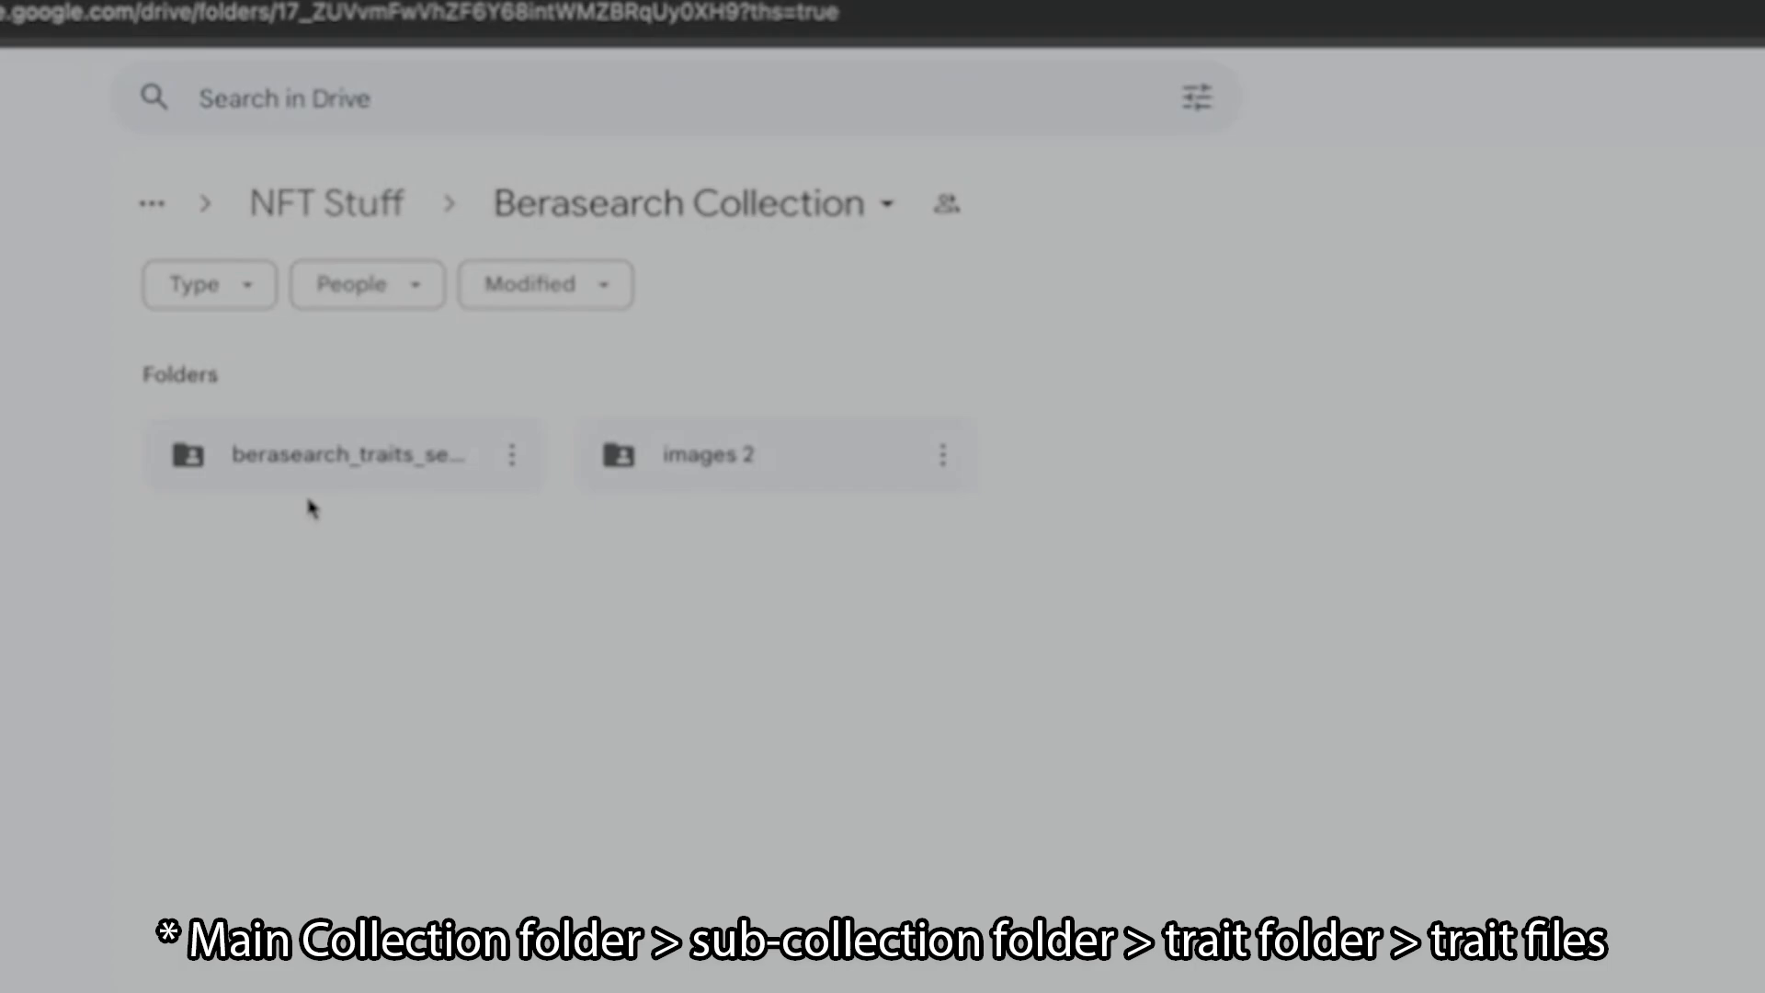
pyautogui.doubleClick(358, 460)
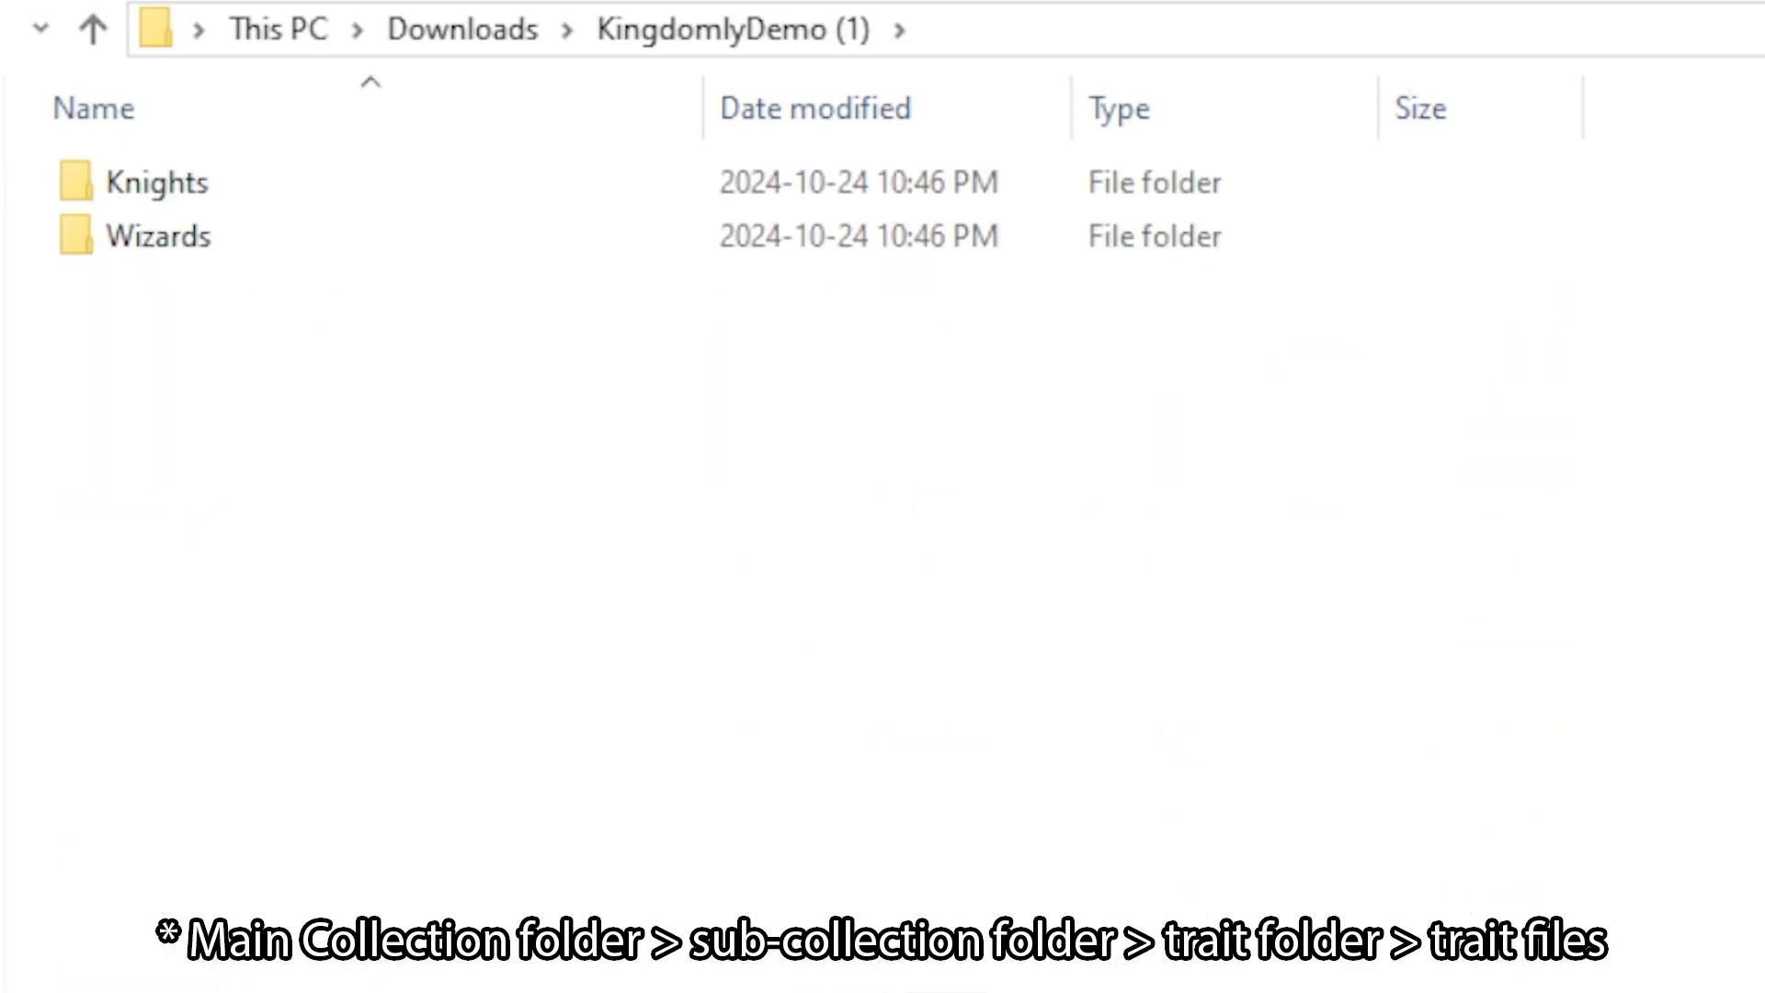
# - In File Explorer, open the Knights sub-collection of KingdomlyDemo (1) and look over its body, head and weapon trait folders
pyautogui.click(207, 186)
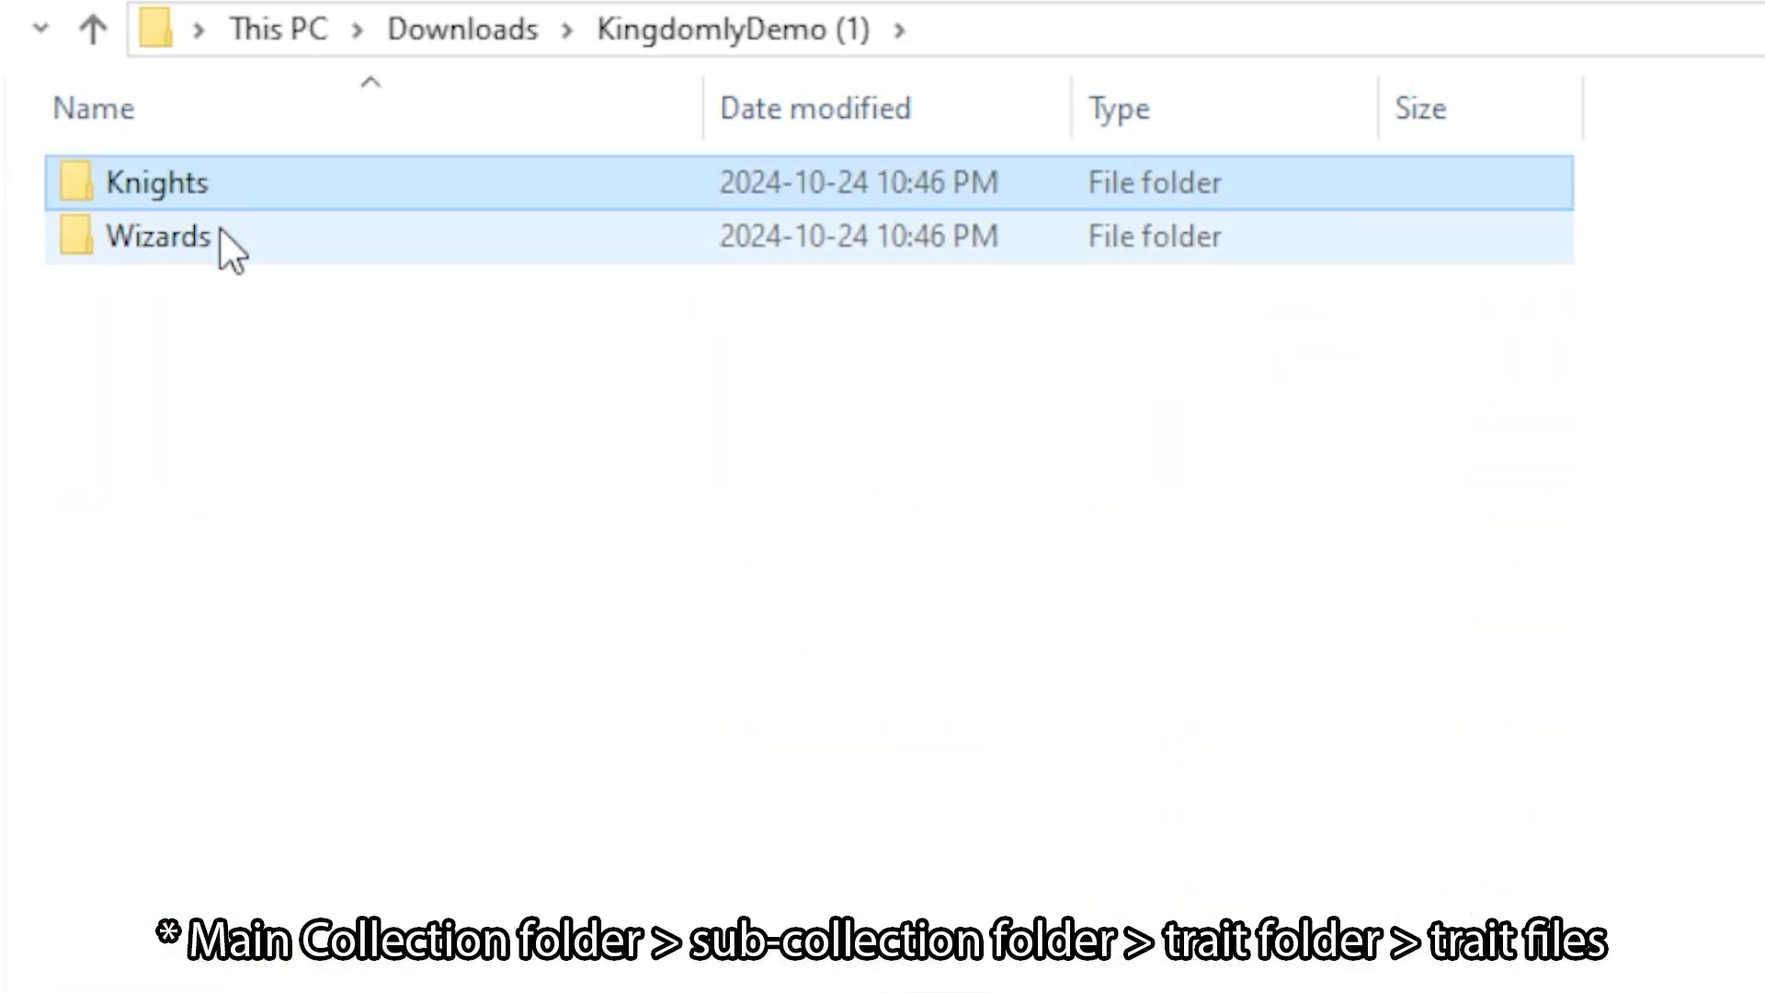
pyautogui.click(219, 230)
pyautogui.doubleClick(219, 195)
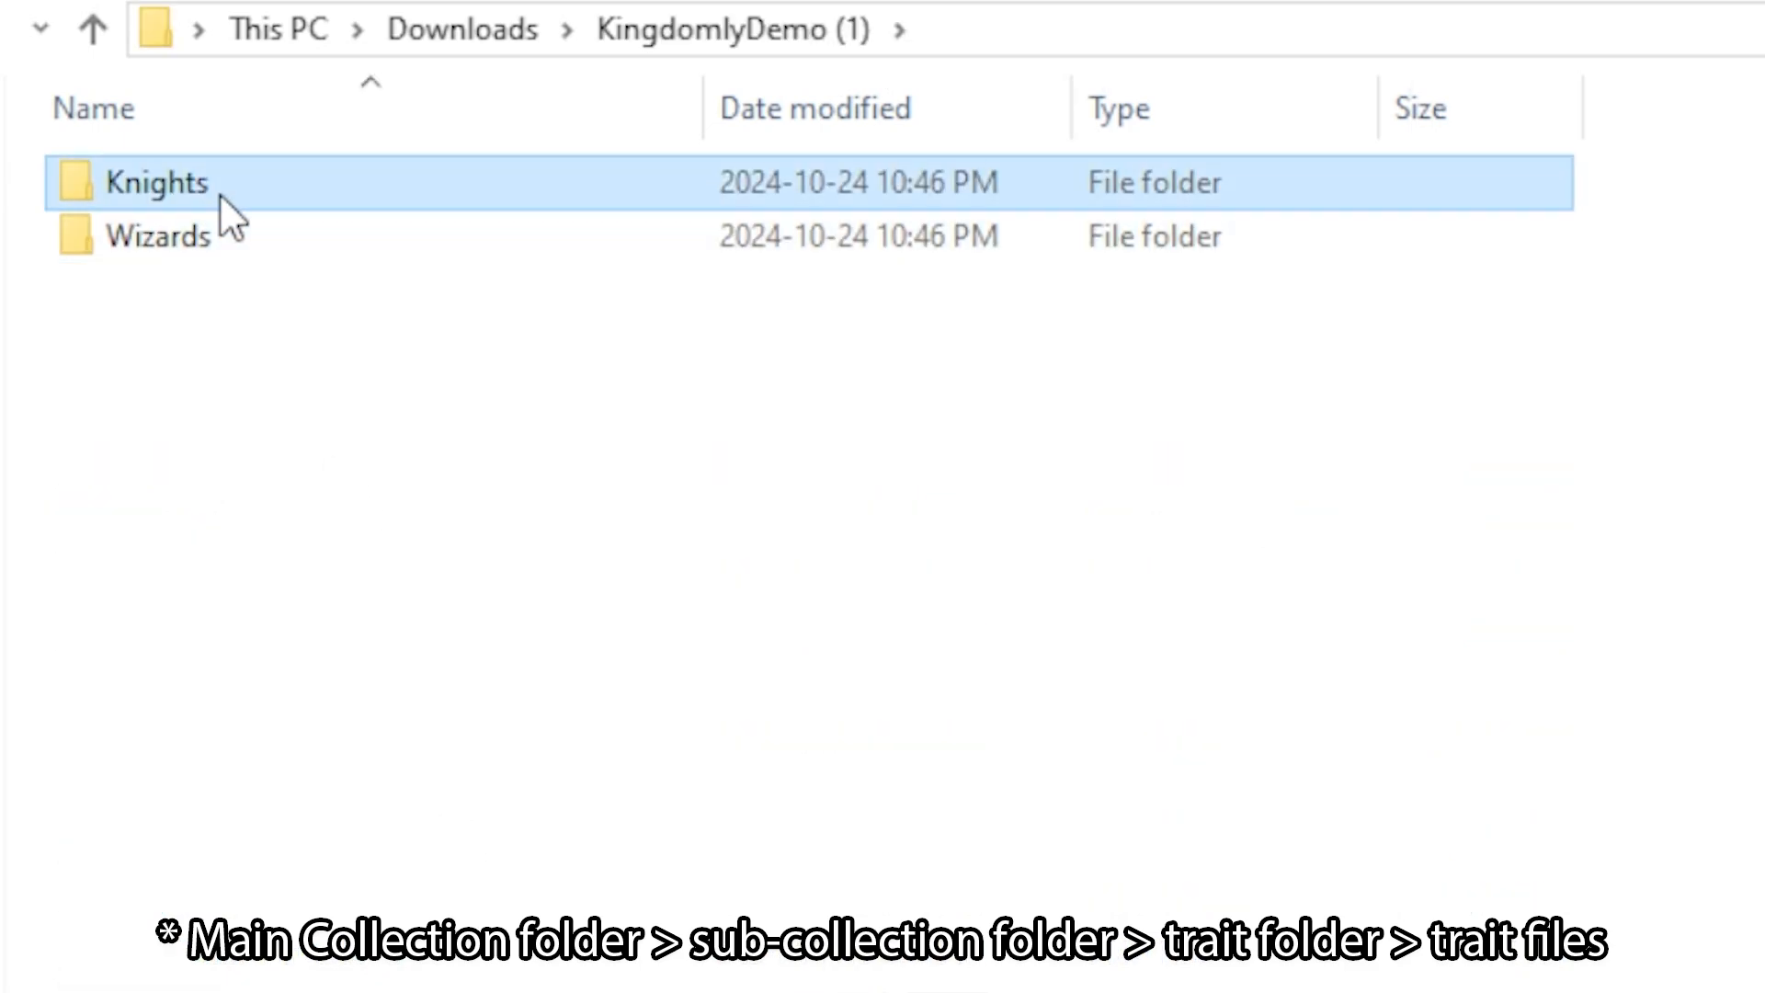
pyautogui.click(200, 195)
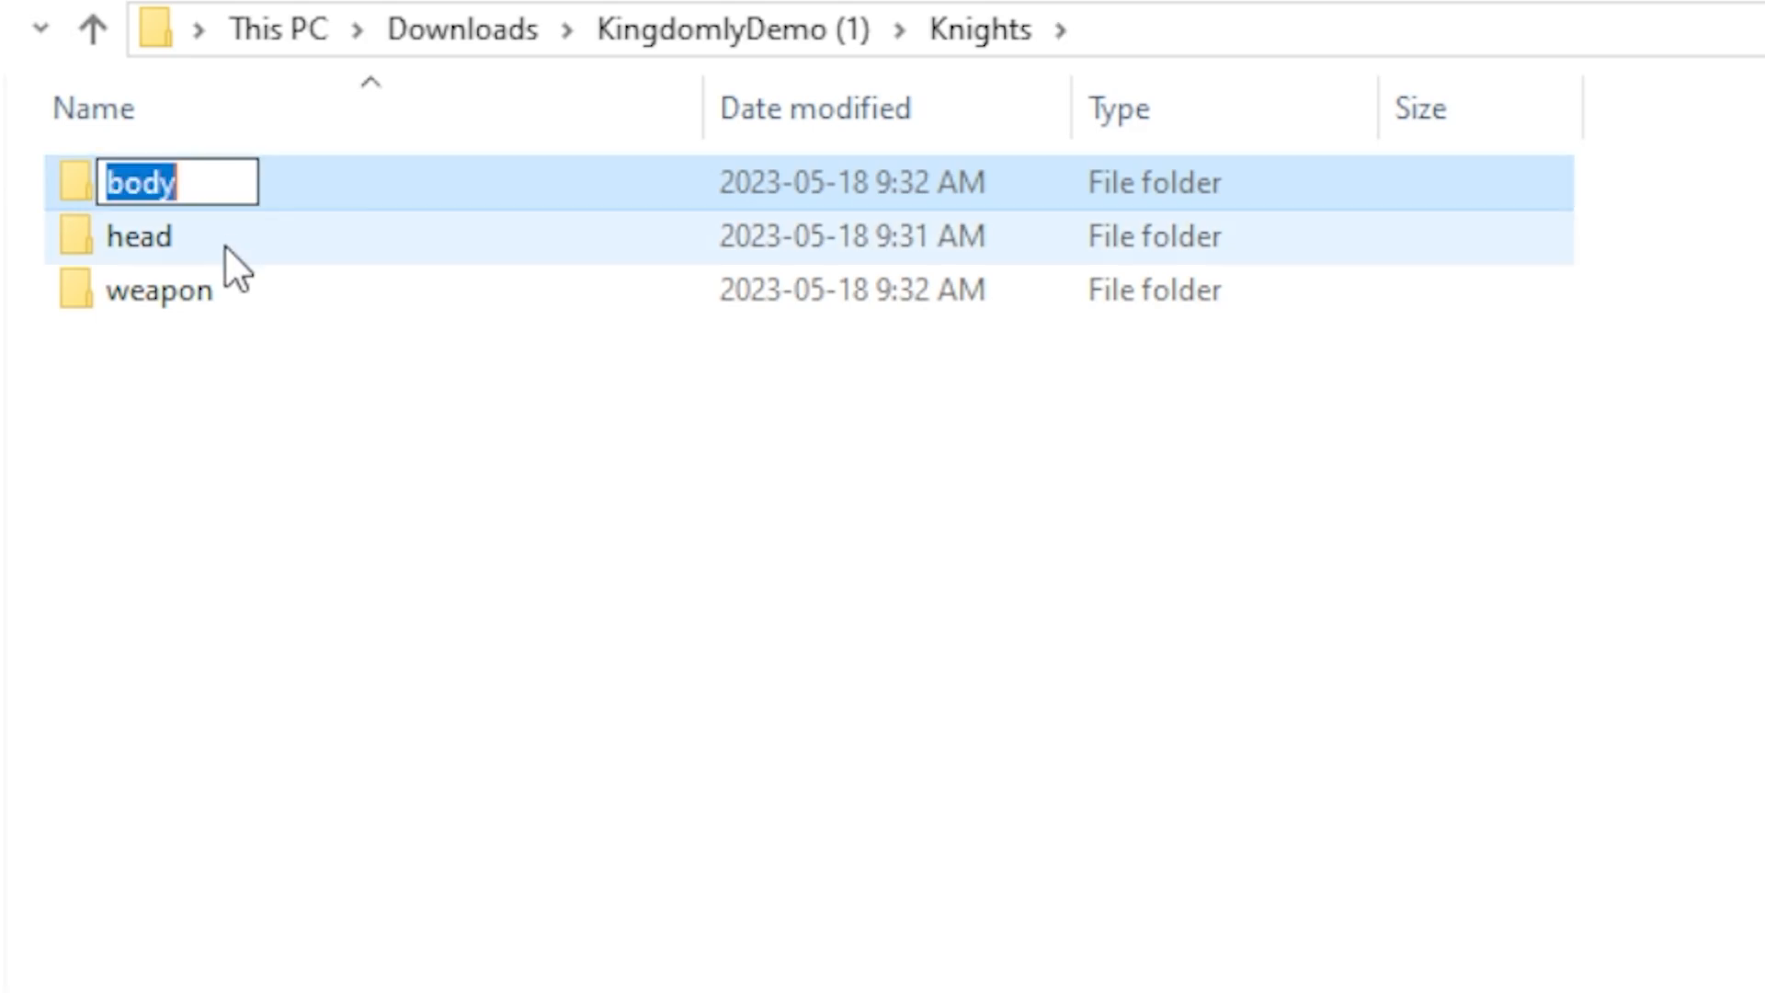
pyautogui.click(243, 246)
pyautogui.click(235, 287)
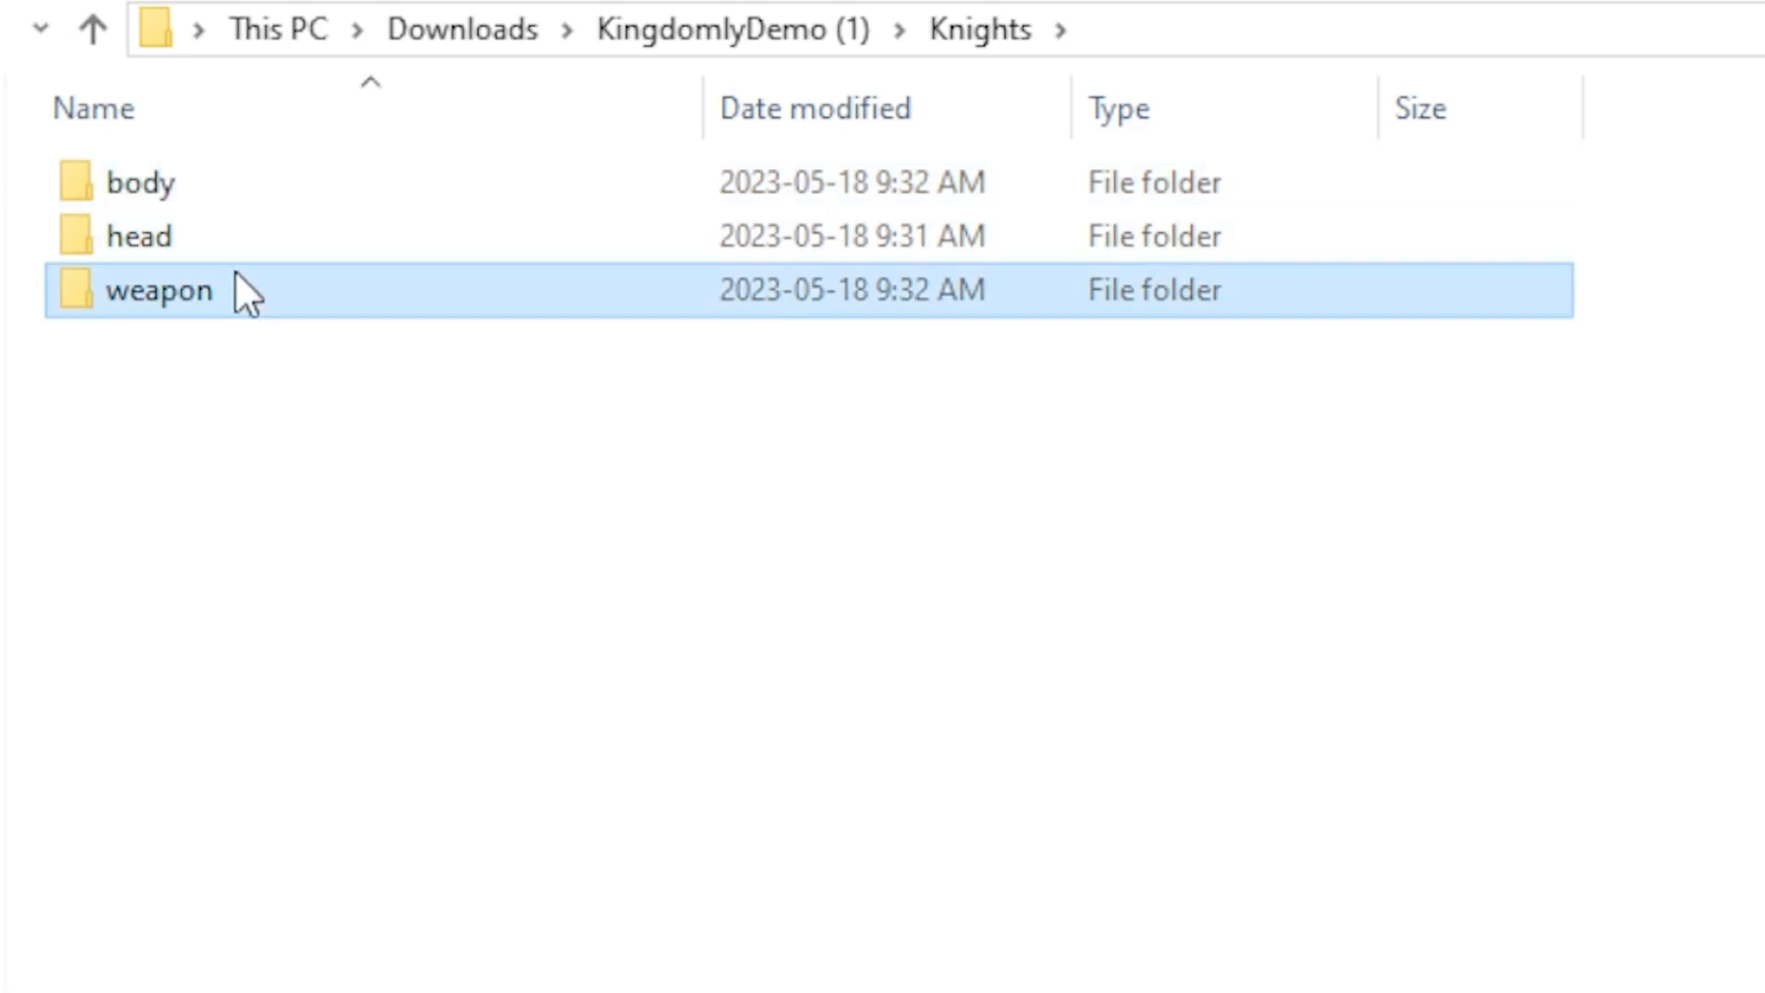
# - Open the body trait folder and go through its images from astrobody to white knight and back
pyautogui.doubleClick(246, 187)
pyautogui.click(224, 224)
pyautogui.click(473, 262)
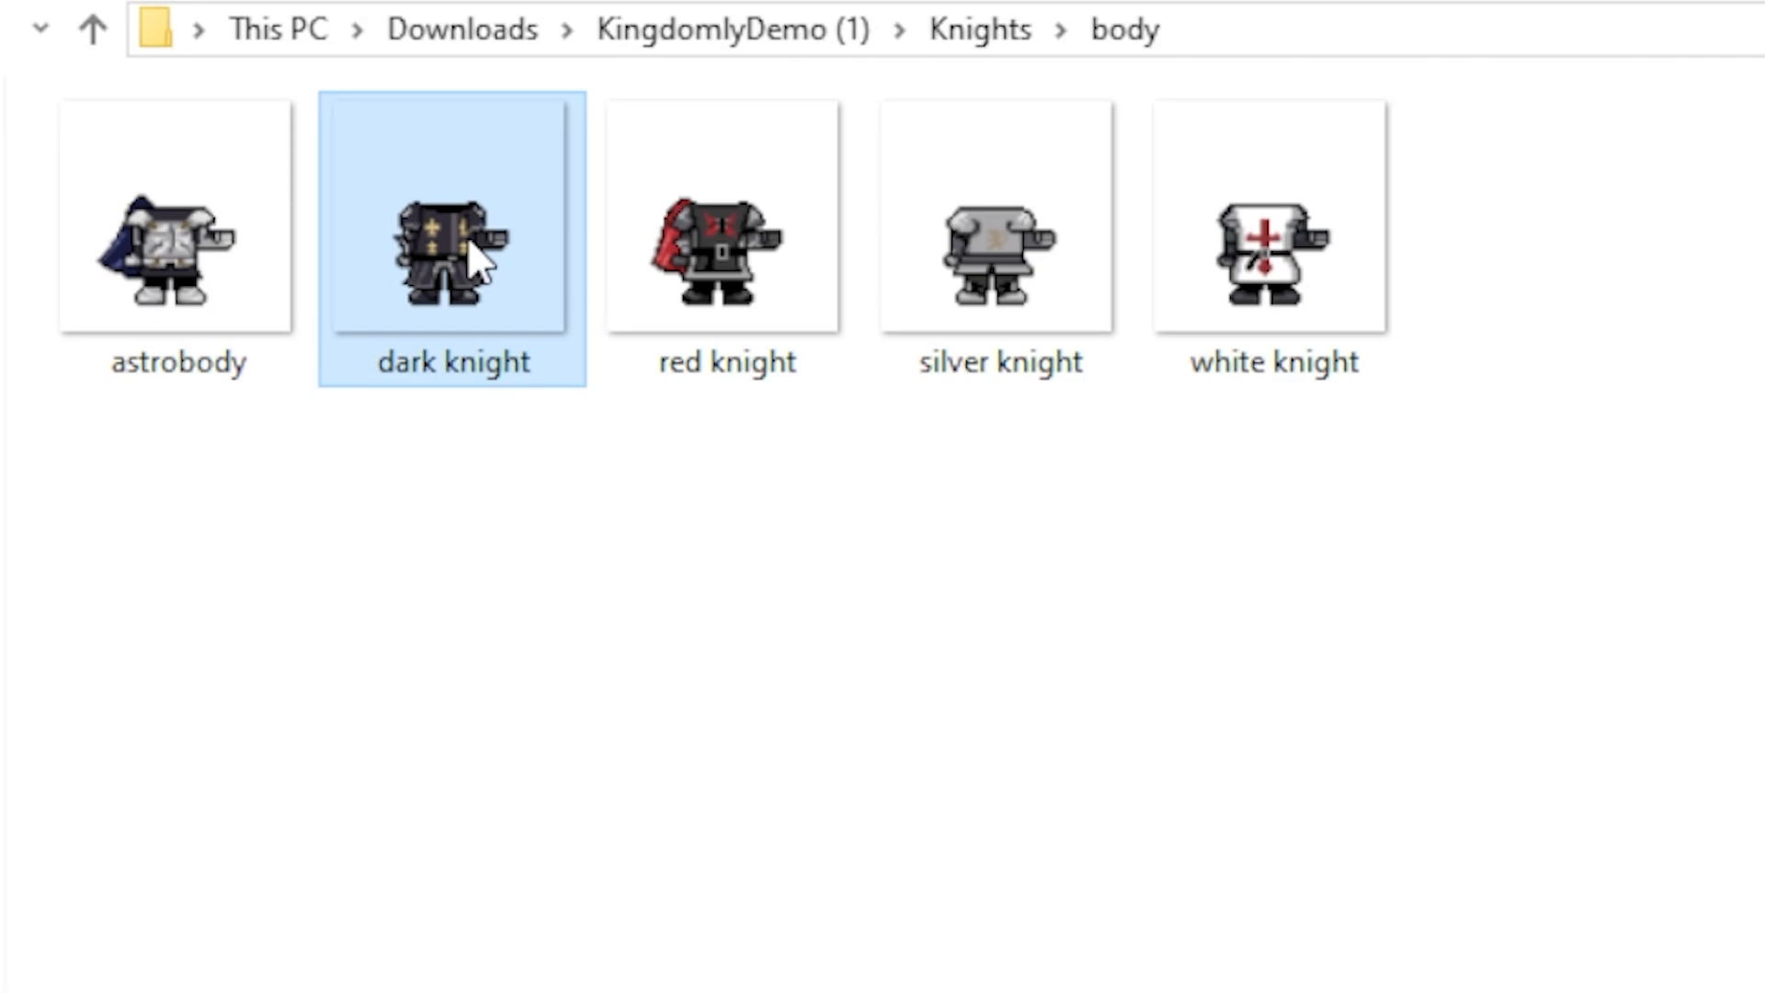
pyautogui.click(696, 253)
pyautogui.click(1072, 255)
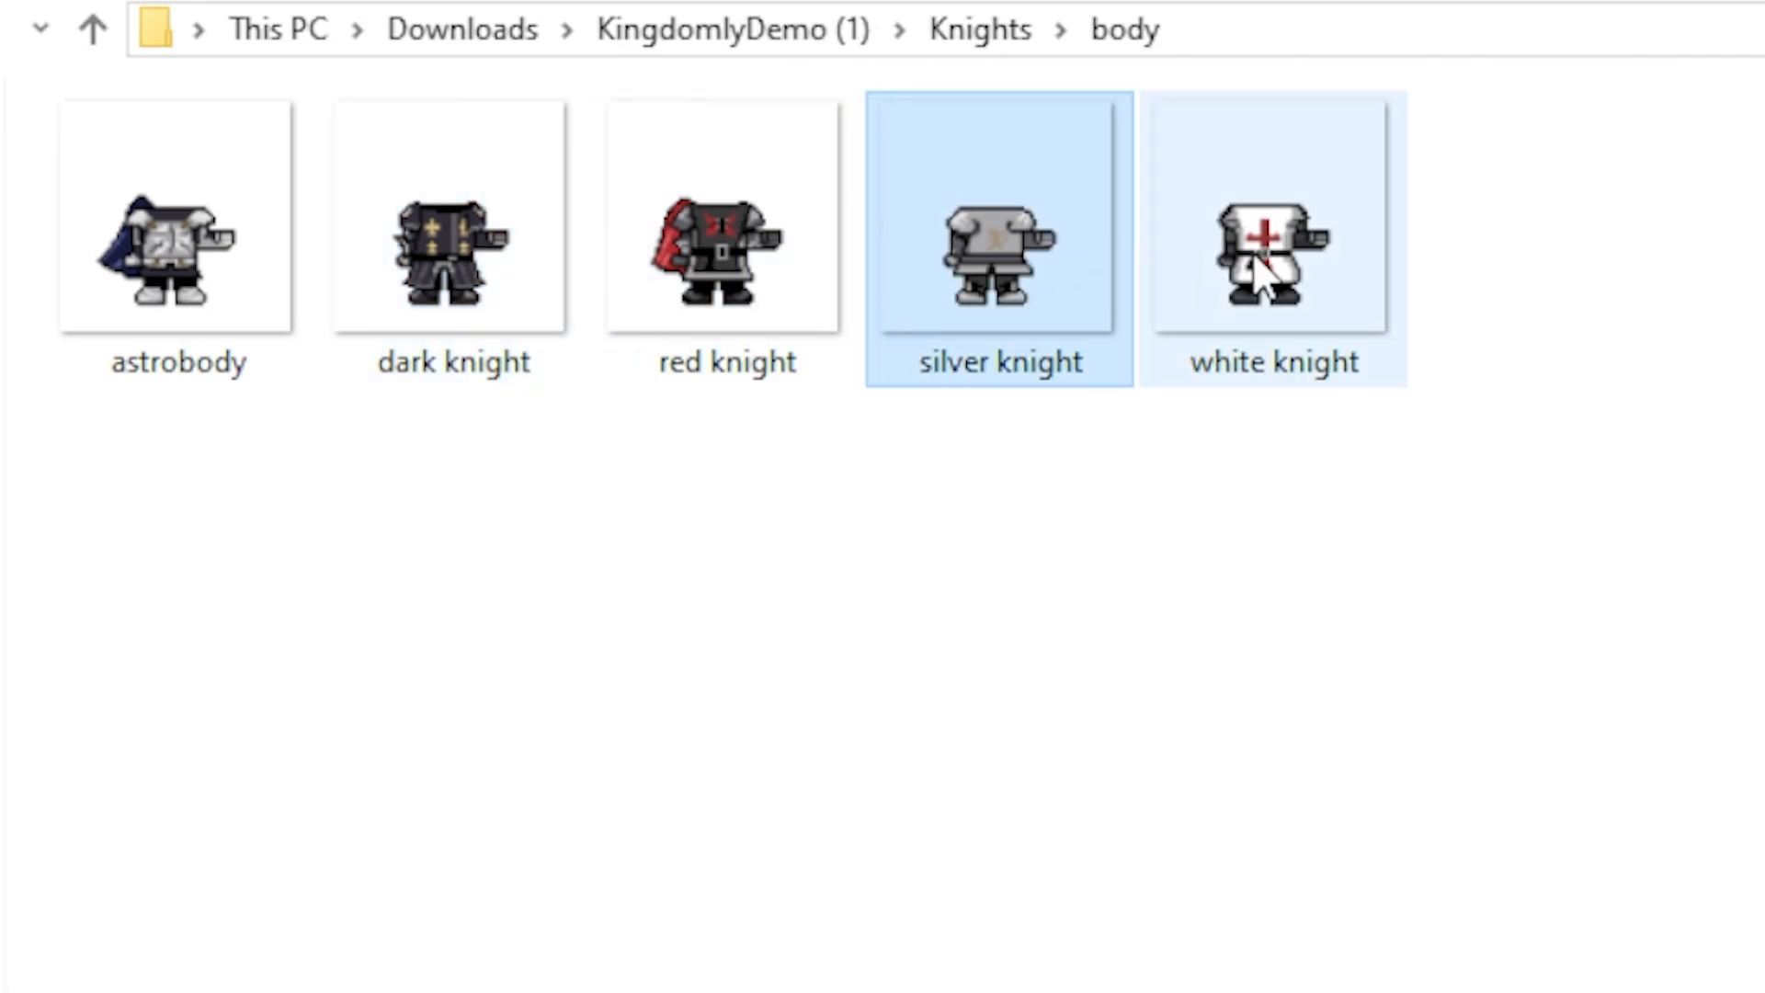
pyautogui.click(1292, 262)
pyautogui.click(1039, 267)
pyautogui.click(745, 271)
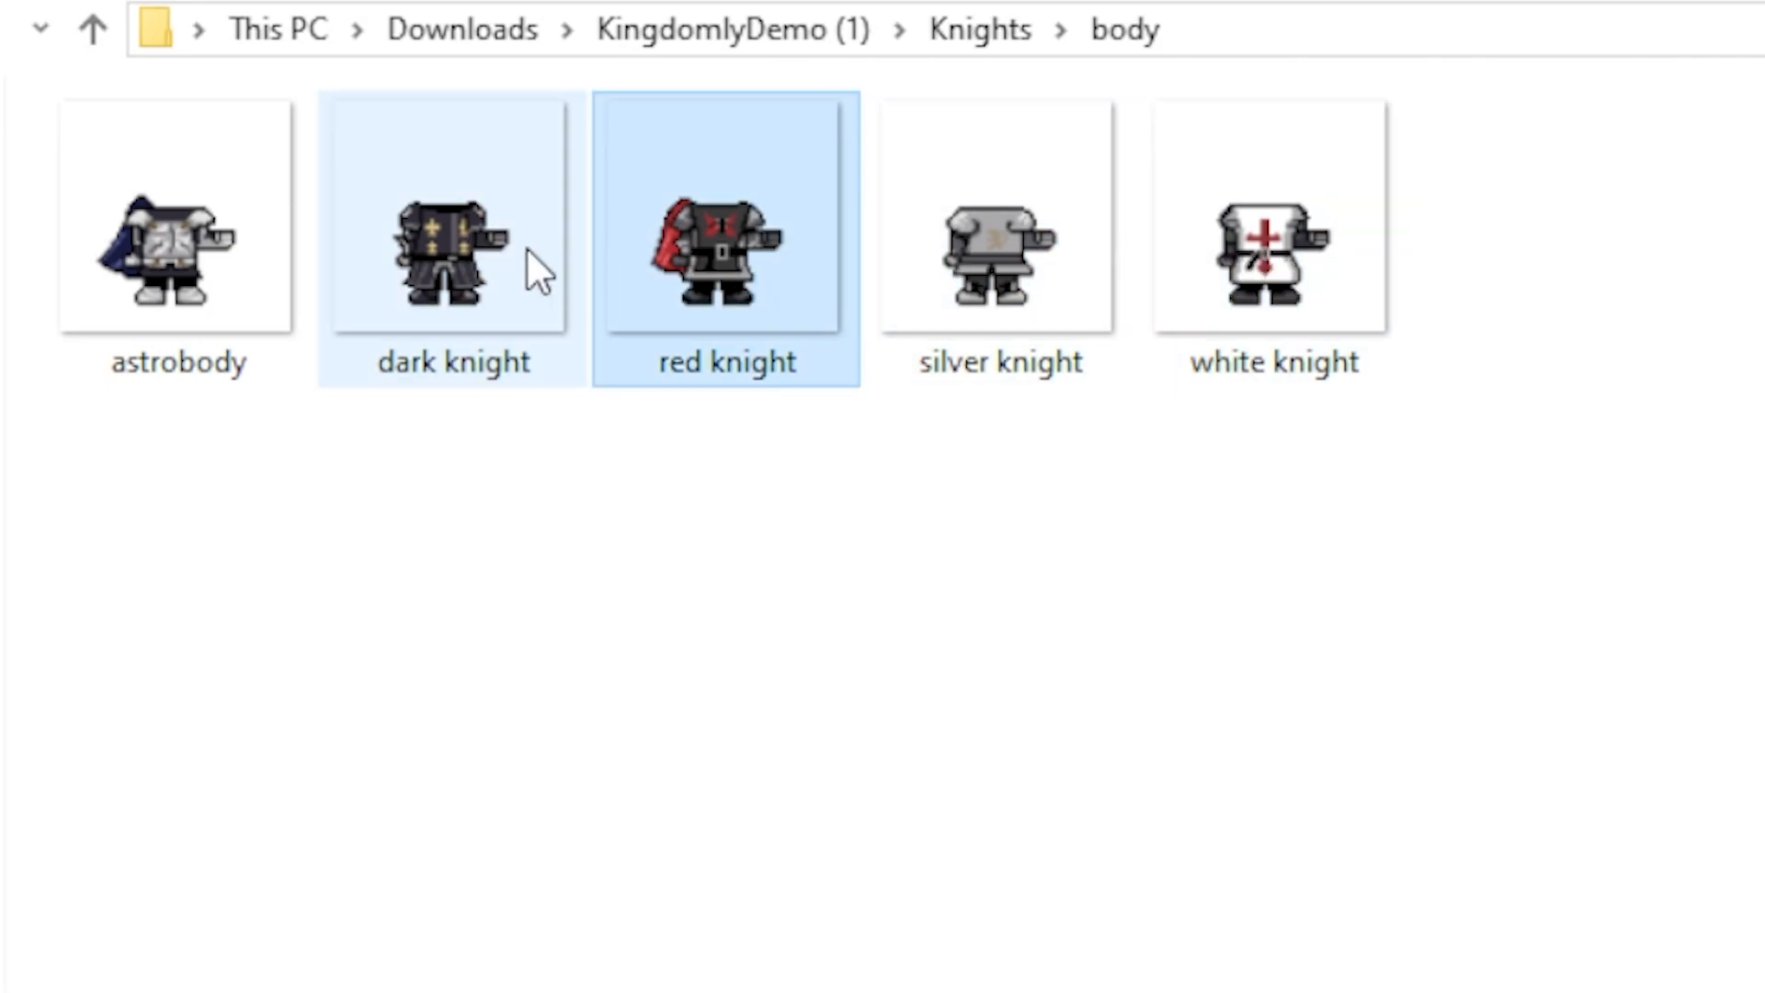
pyautogui.click(368, 281)
pyautogui.click(256, 276)
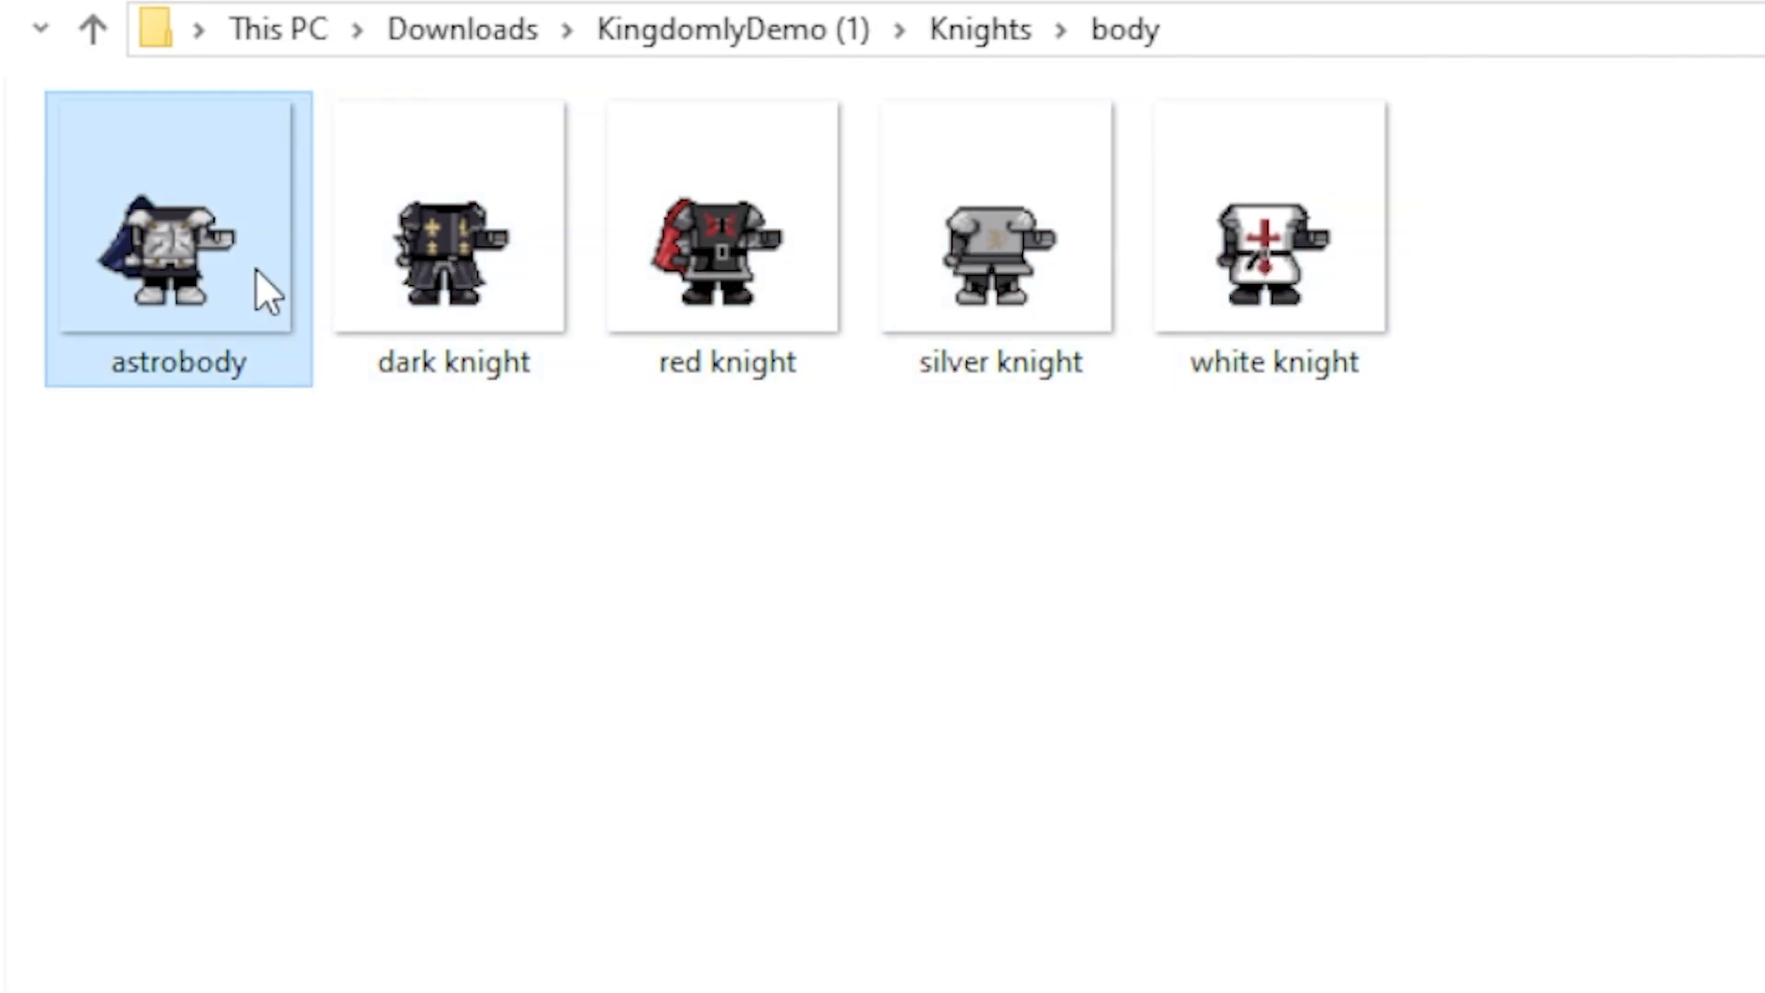
# - Open the Knights' head trait folder and go through its images from Astrohead to Open Helm and back
pyautogui.click(90, 33)
pyautogui.doubleClick(206, 243)
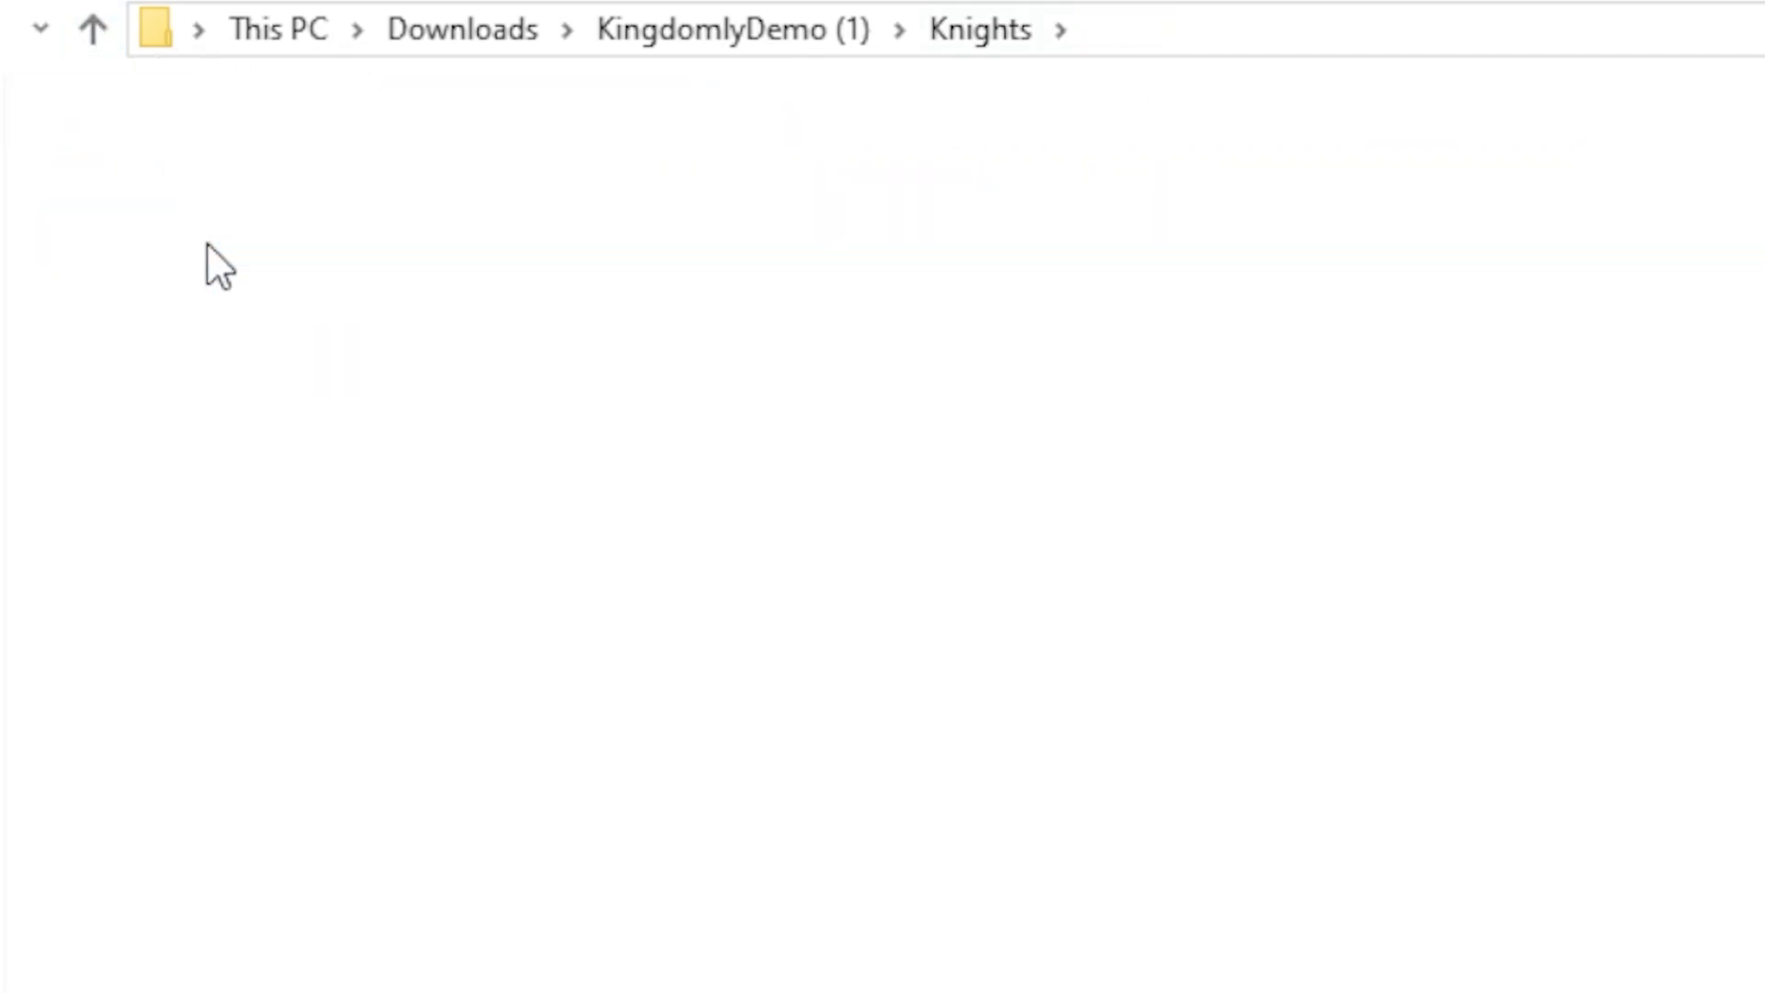
pyautogui.click(245, 211)
pyautogui.click(513, 214)
pyautogui.click(725, 211)
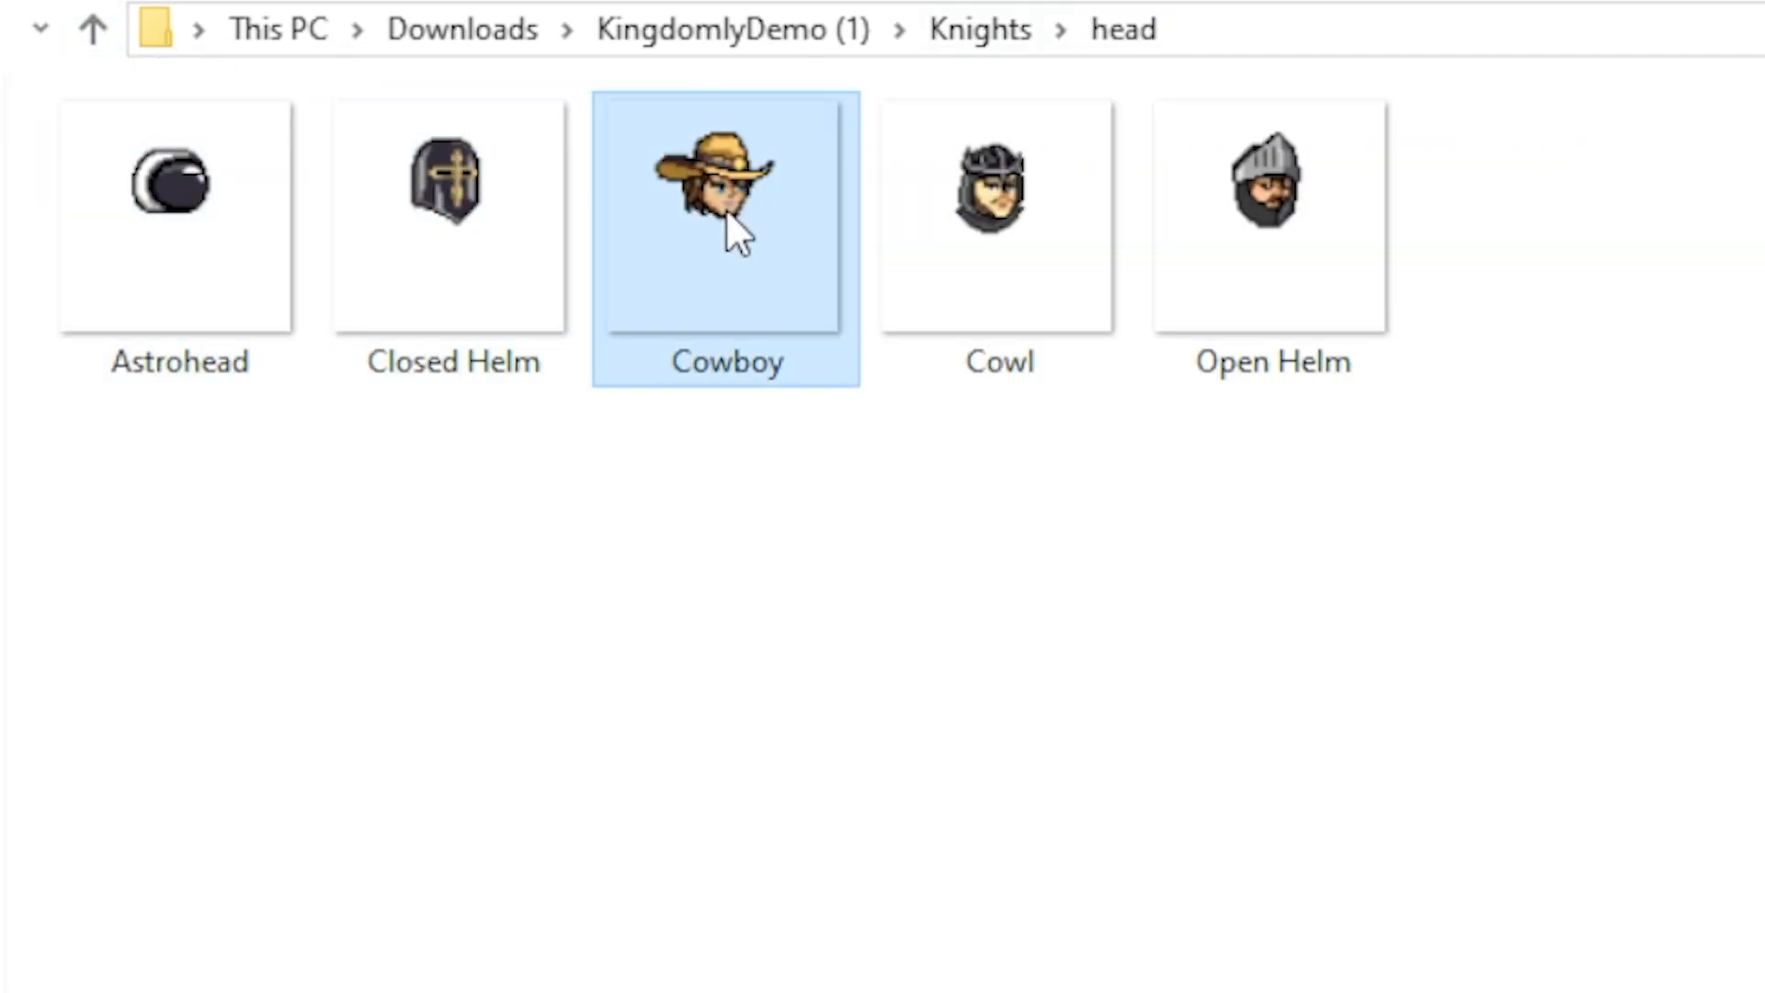
pyautogui.click(985, 213)
pyautogui.click(1210, 211)
pyautogui.click(993, 217)
pyautogui.click(746, 221)
pyautogui.click(394, 230)
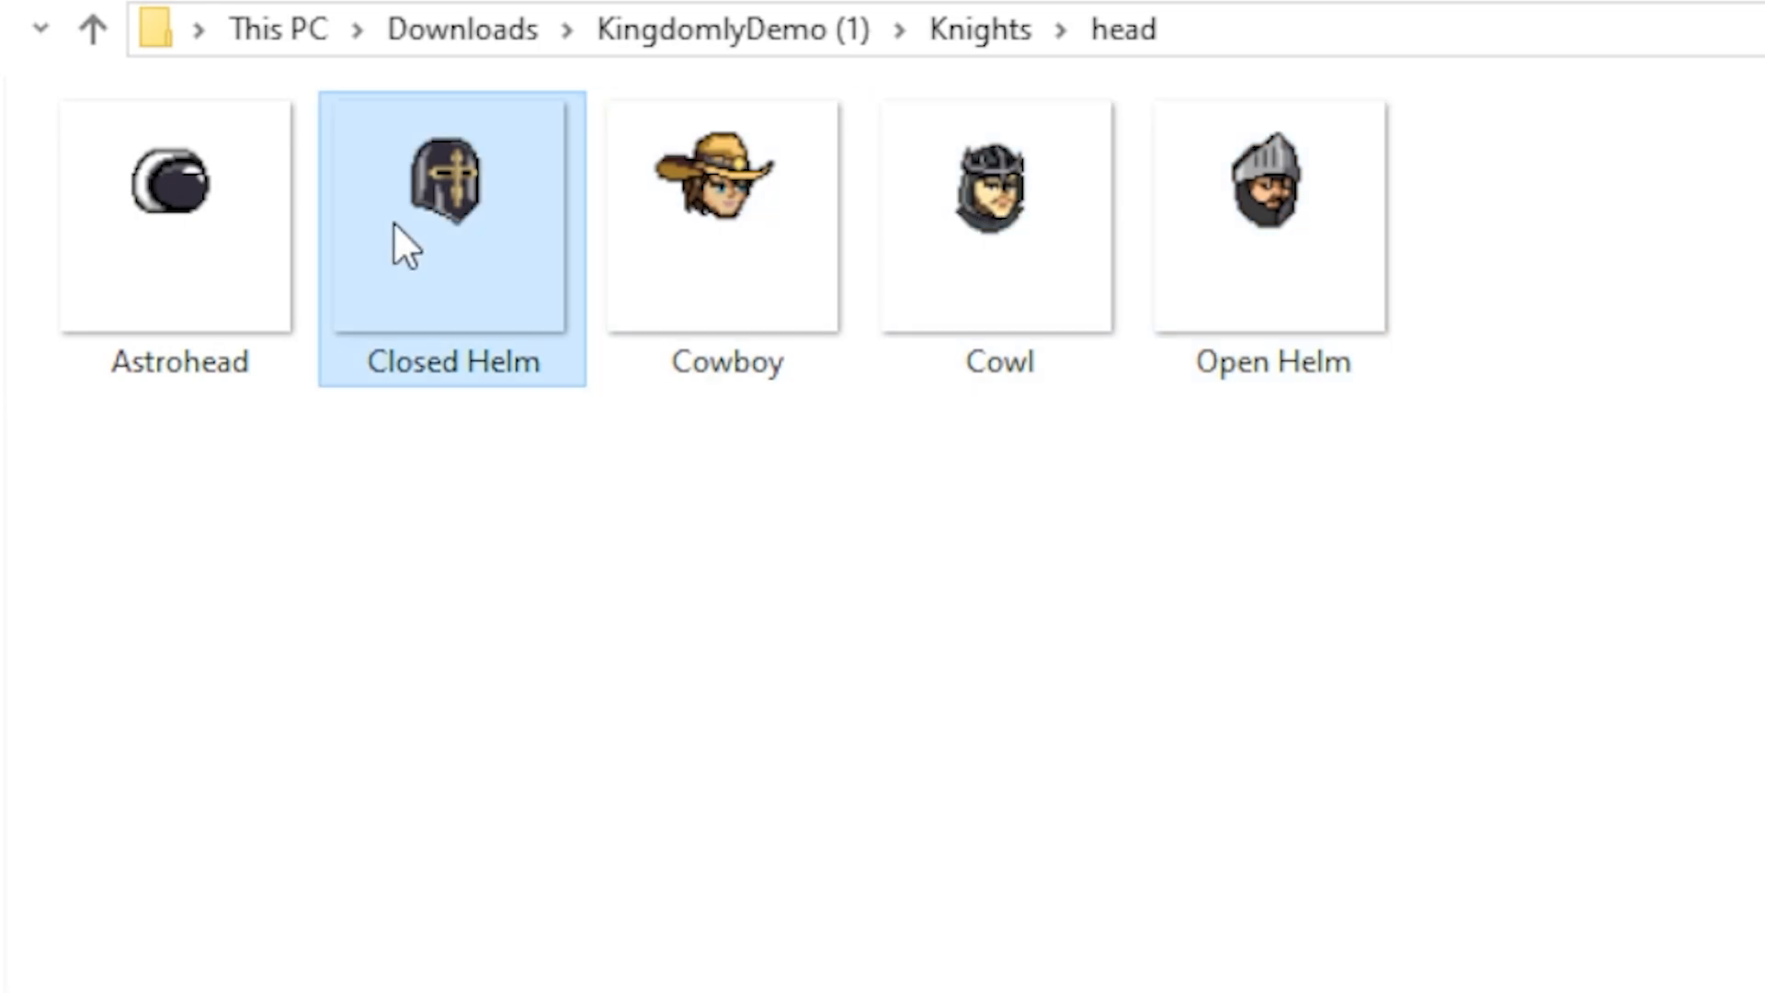
pyautogui.click(130, 232)
# - Open the Knights' weapon trait folder and go through its images from axe to sword and back
pyautogui.hotkey('alt', 'Up')
pyautogui.click(304, 290)
pyautogui.doubleClick(304, 291)
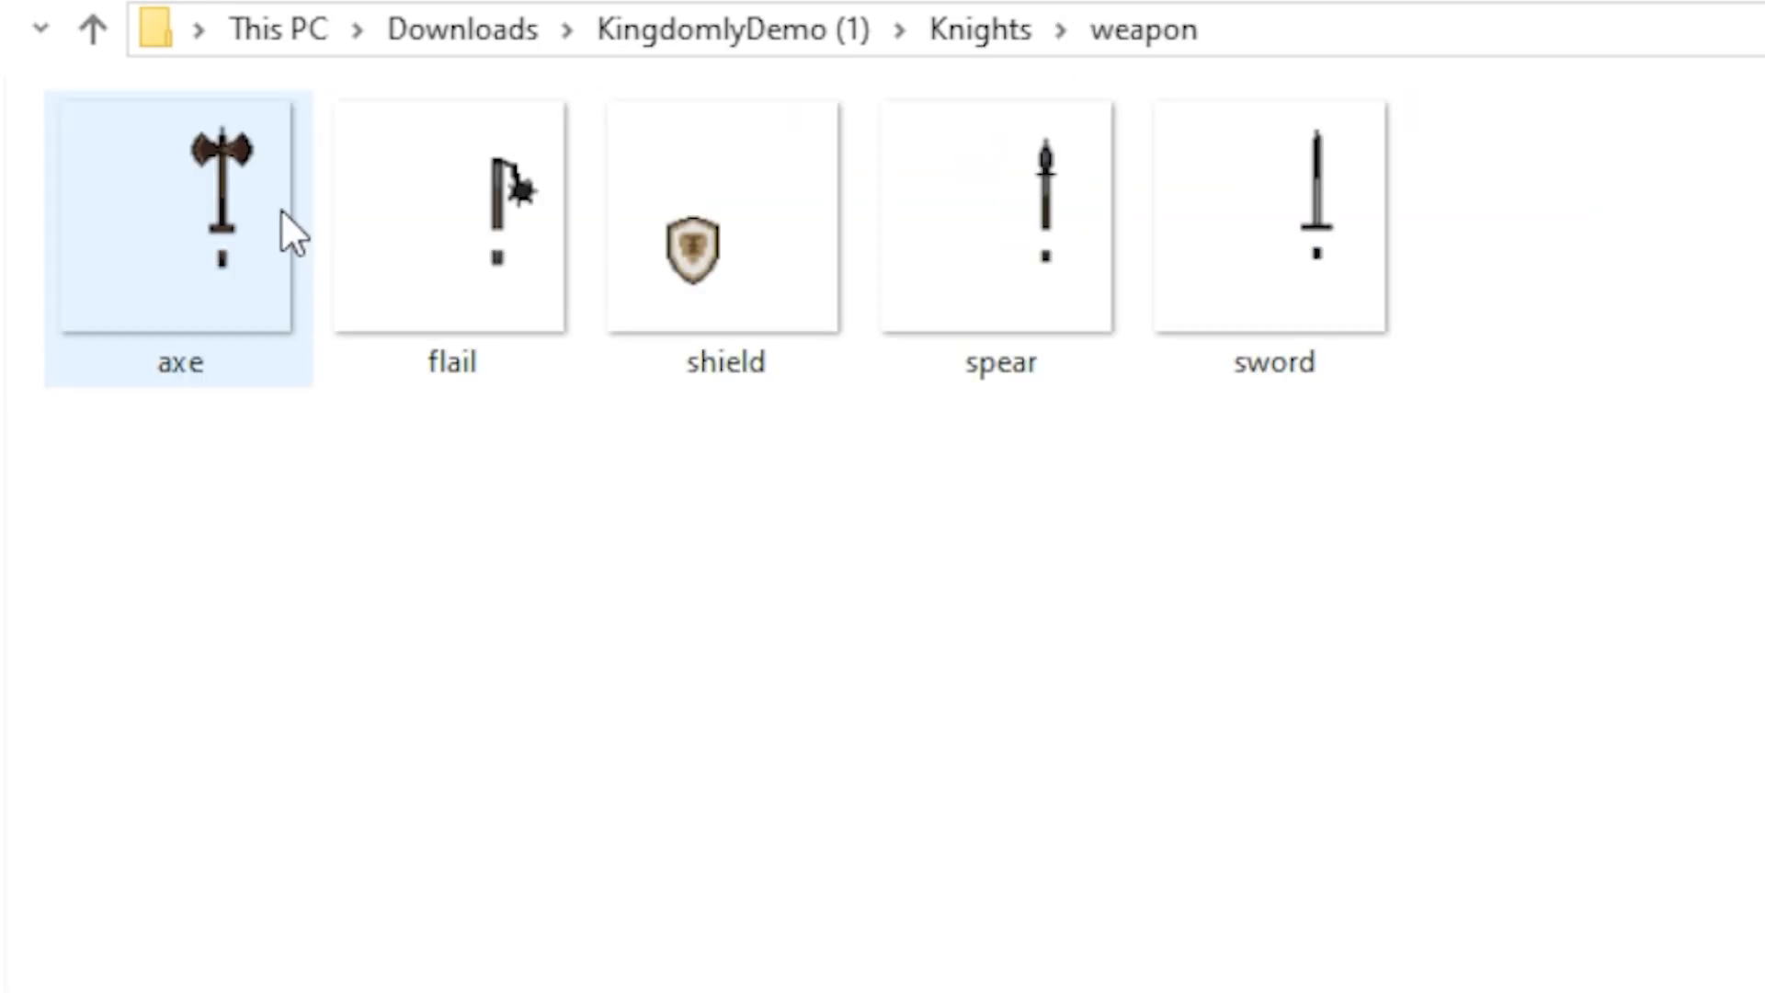
pyautogui.click(285, 220)
pyautogui.click(472, 219)
pyautogui.click(685, 221)
pyautogui.click(1055, 191)
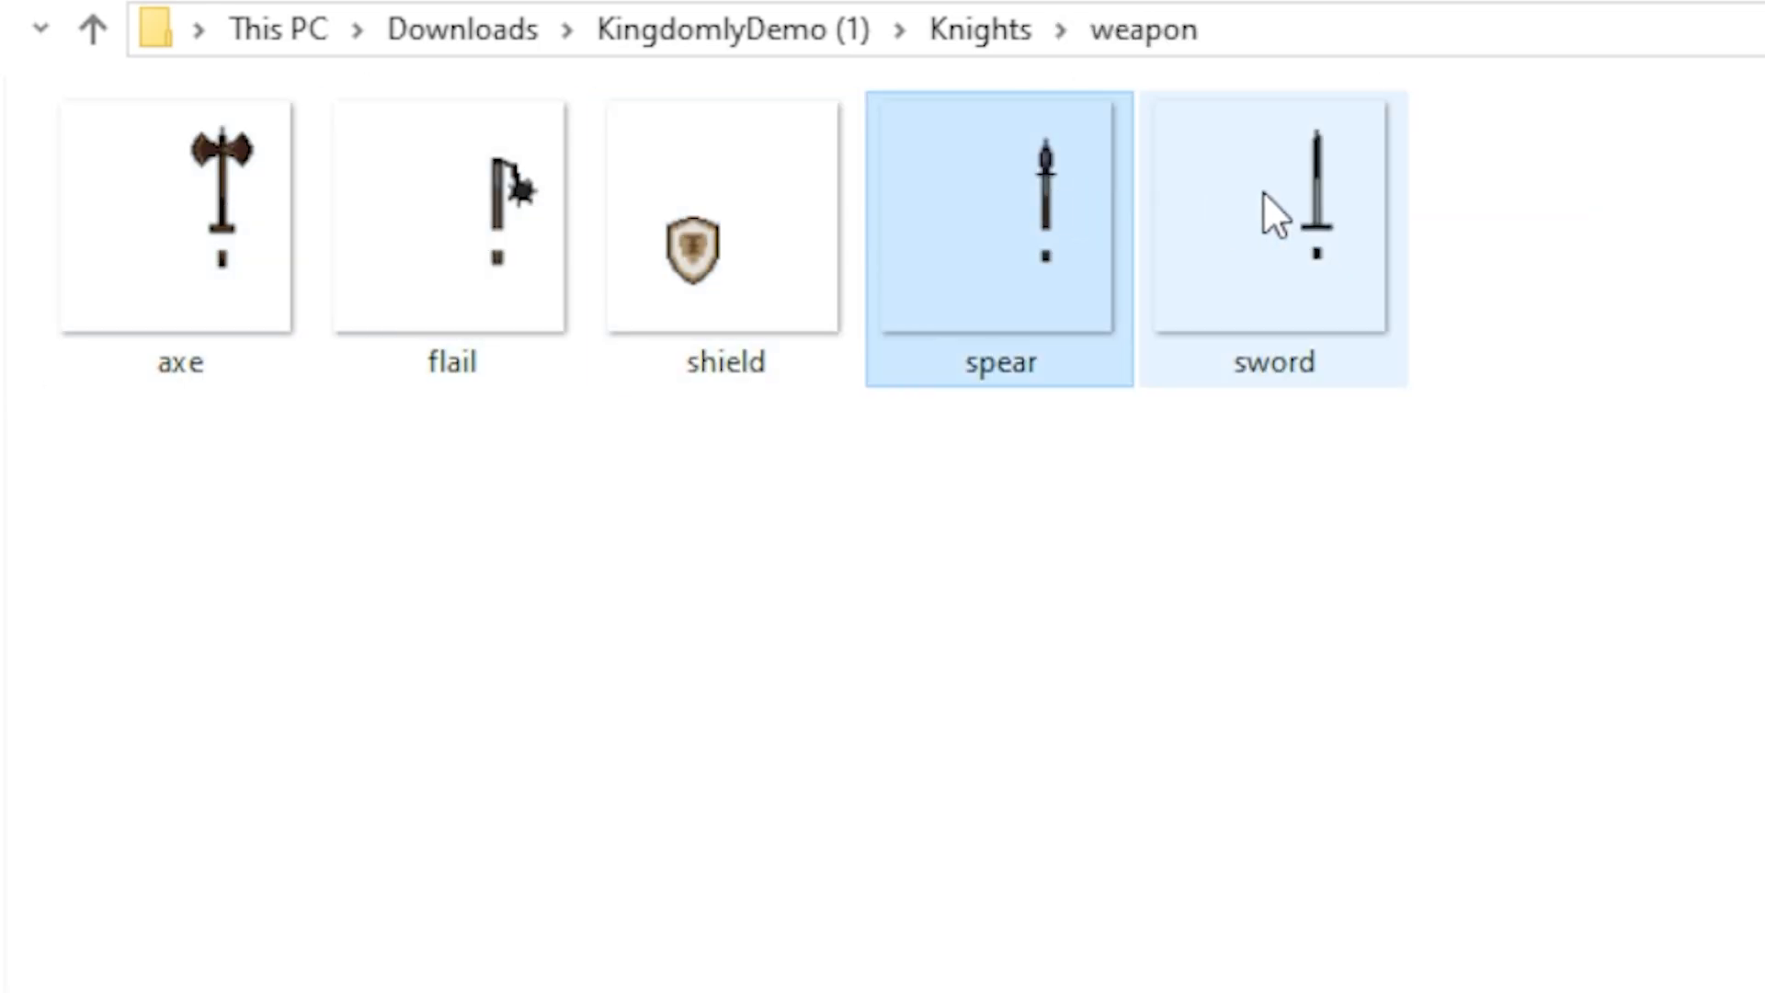
pyautogui.click(1266, 196)
pyautogui.click(974, 197)
pyautogui.click(717, 225)
pyautogui.click(469, 221)
pyautogui.click(248, 217)
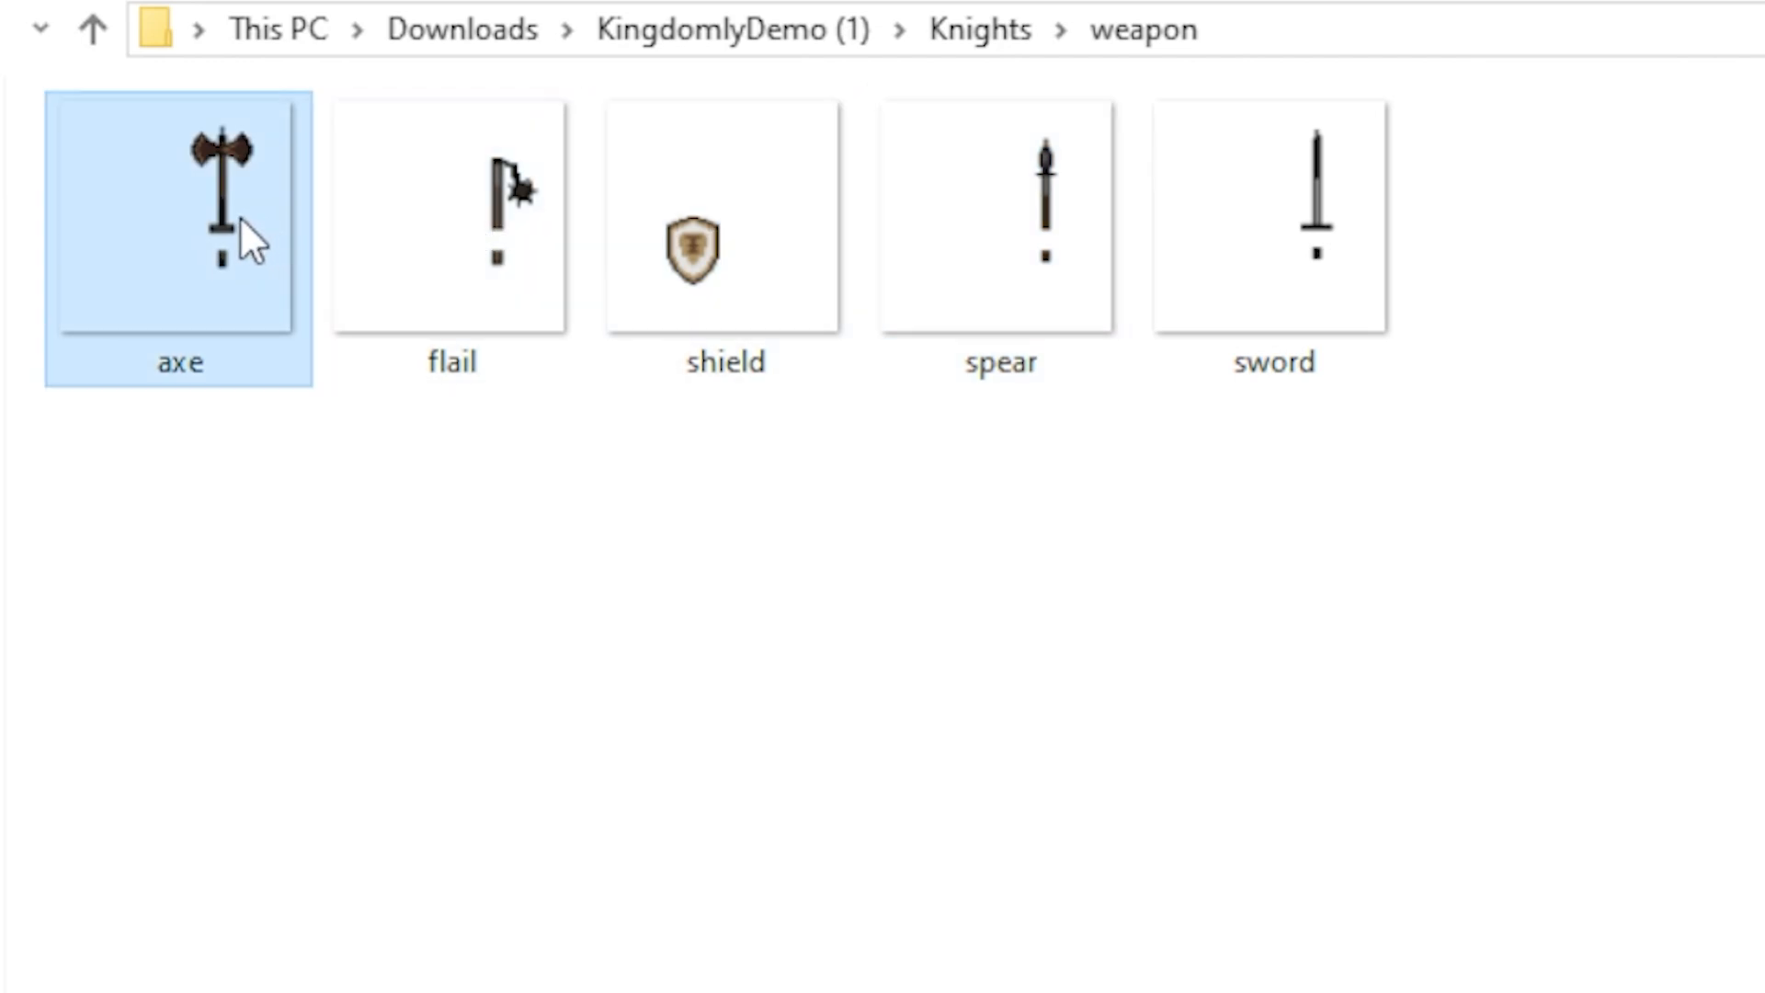
# - Go back to the Knights folder, review the weapon images a second time, and leave that folder
pyautogui.hotkey('alt', 'Left')
pyautogui.hotkey('alt', 'Left')
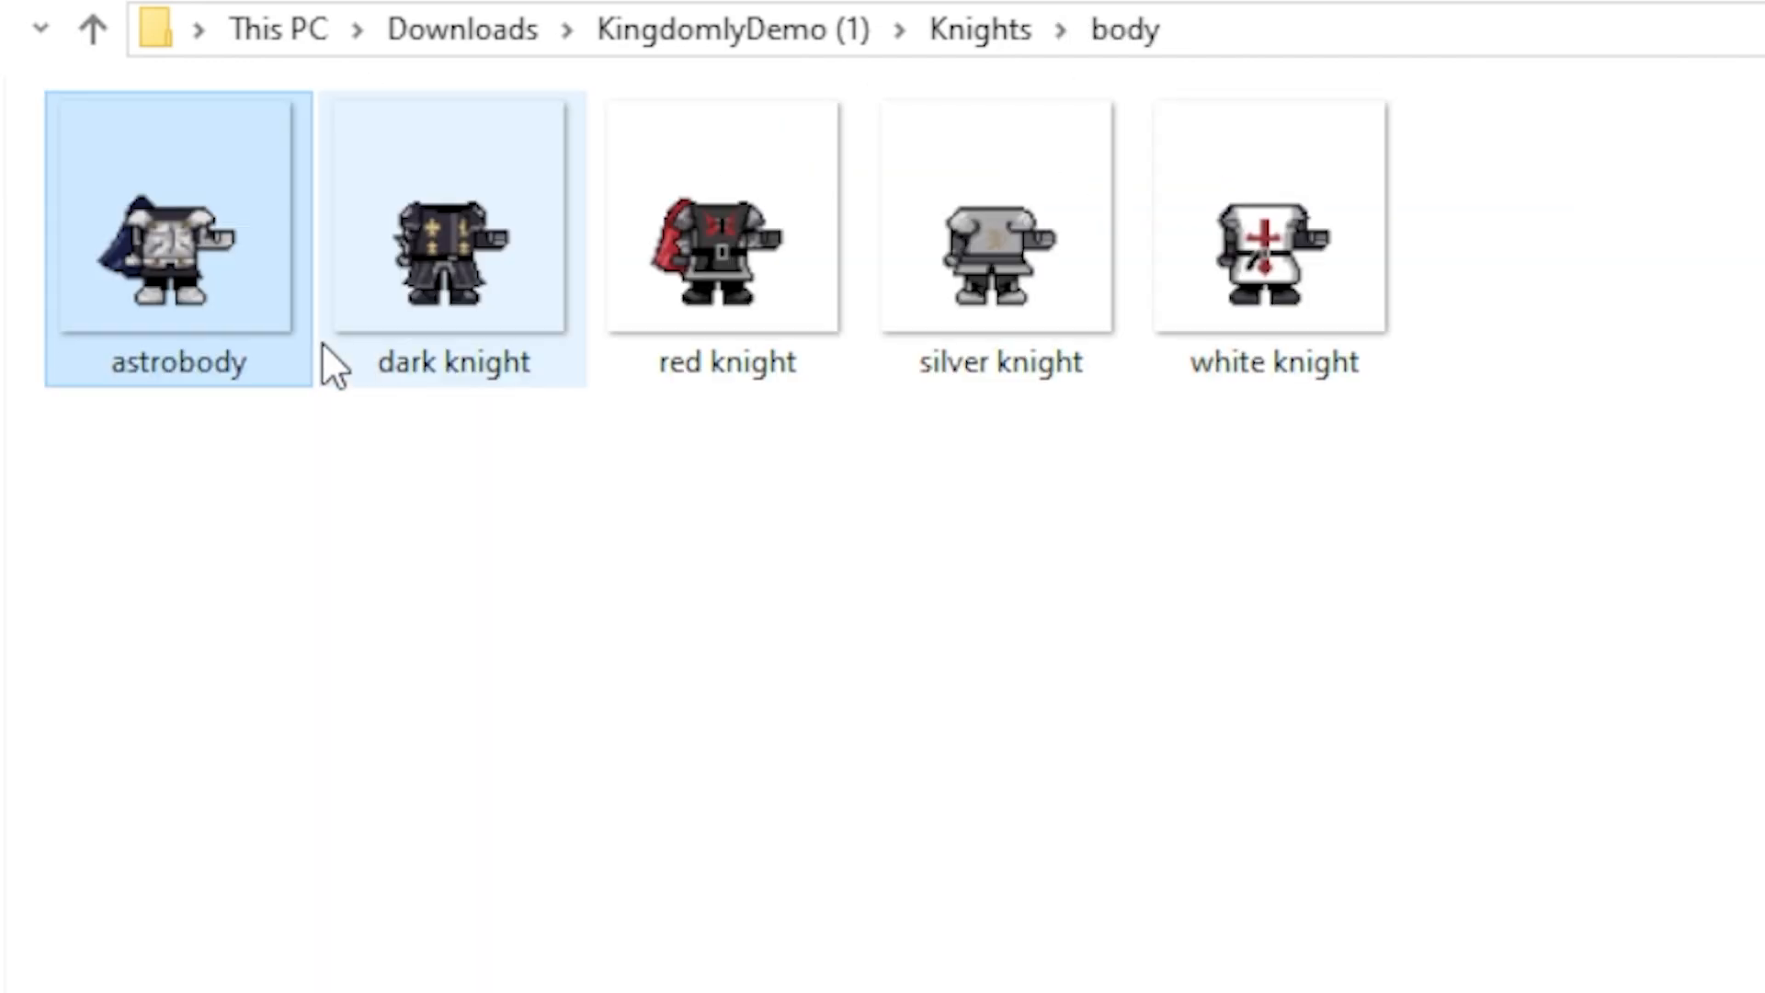
pyautogui.hotkey('alt', 'Left')
pyautogui.click(214, 288)
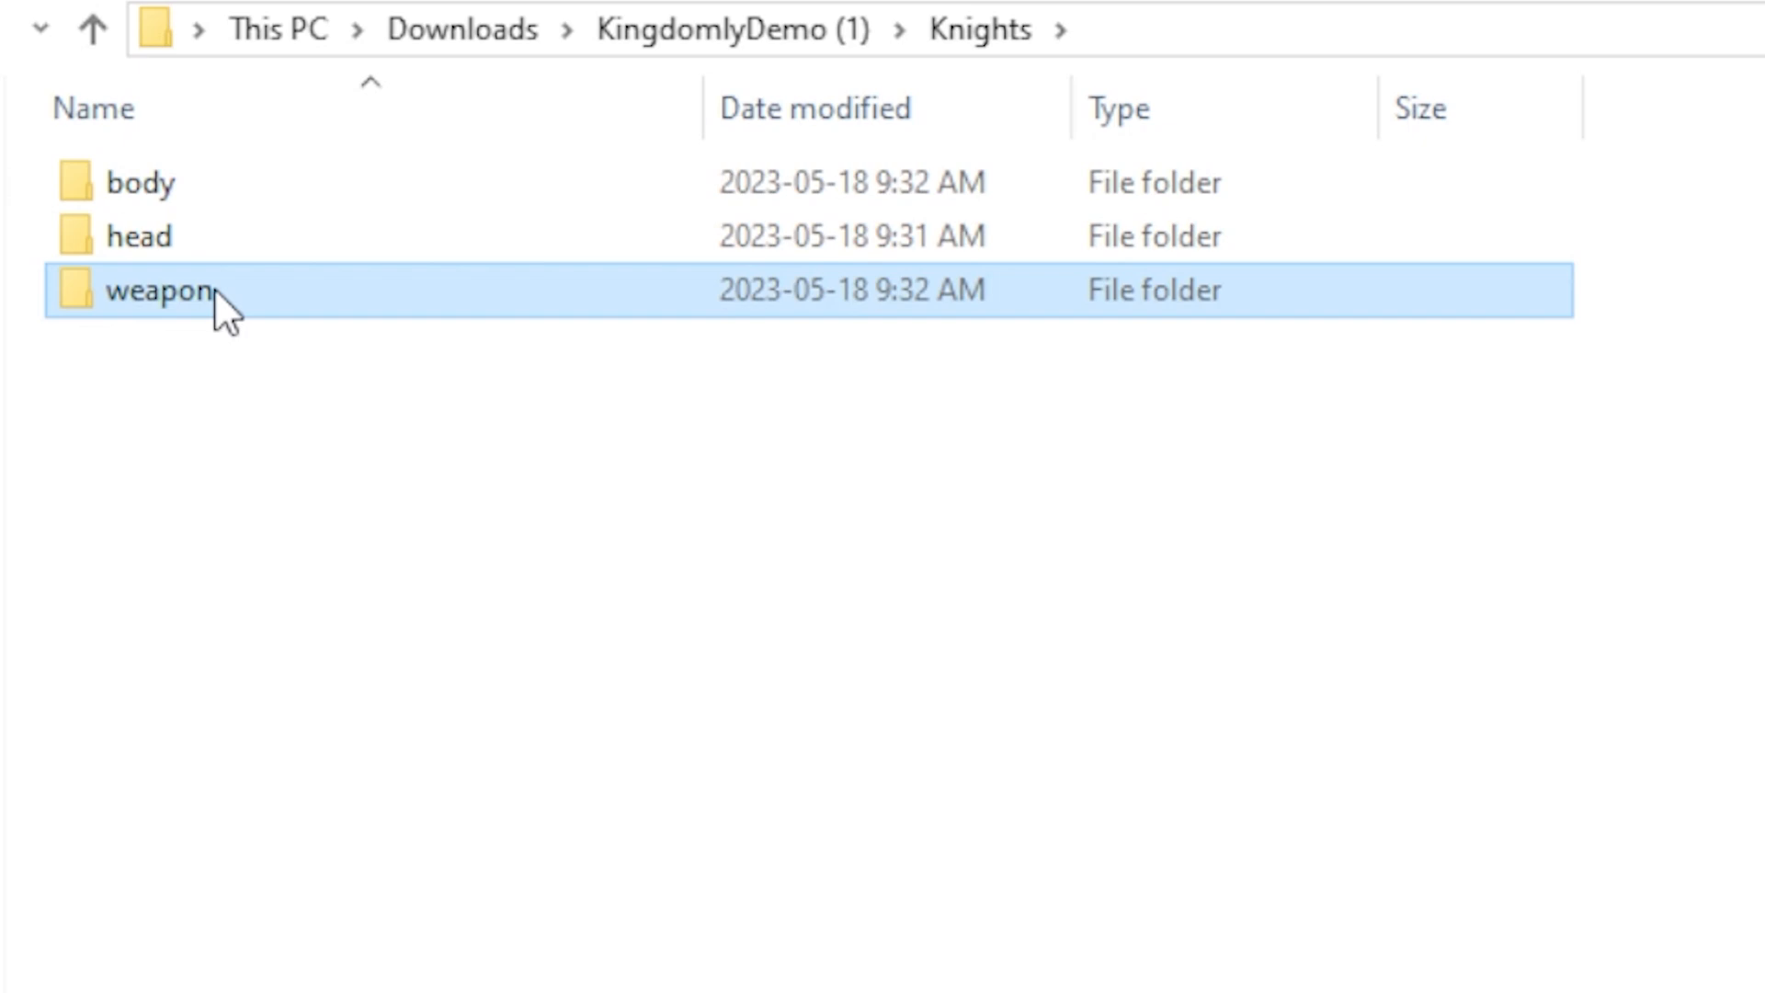
pyautogui.click(213, 289)
pyautogui.doubleClick(348, 288)
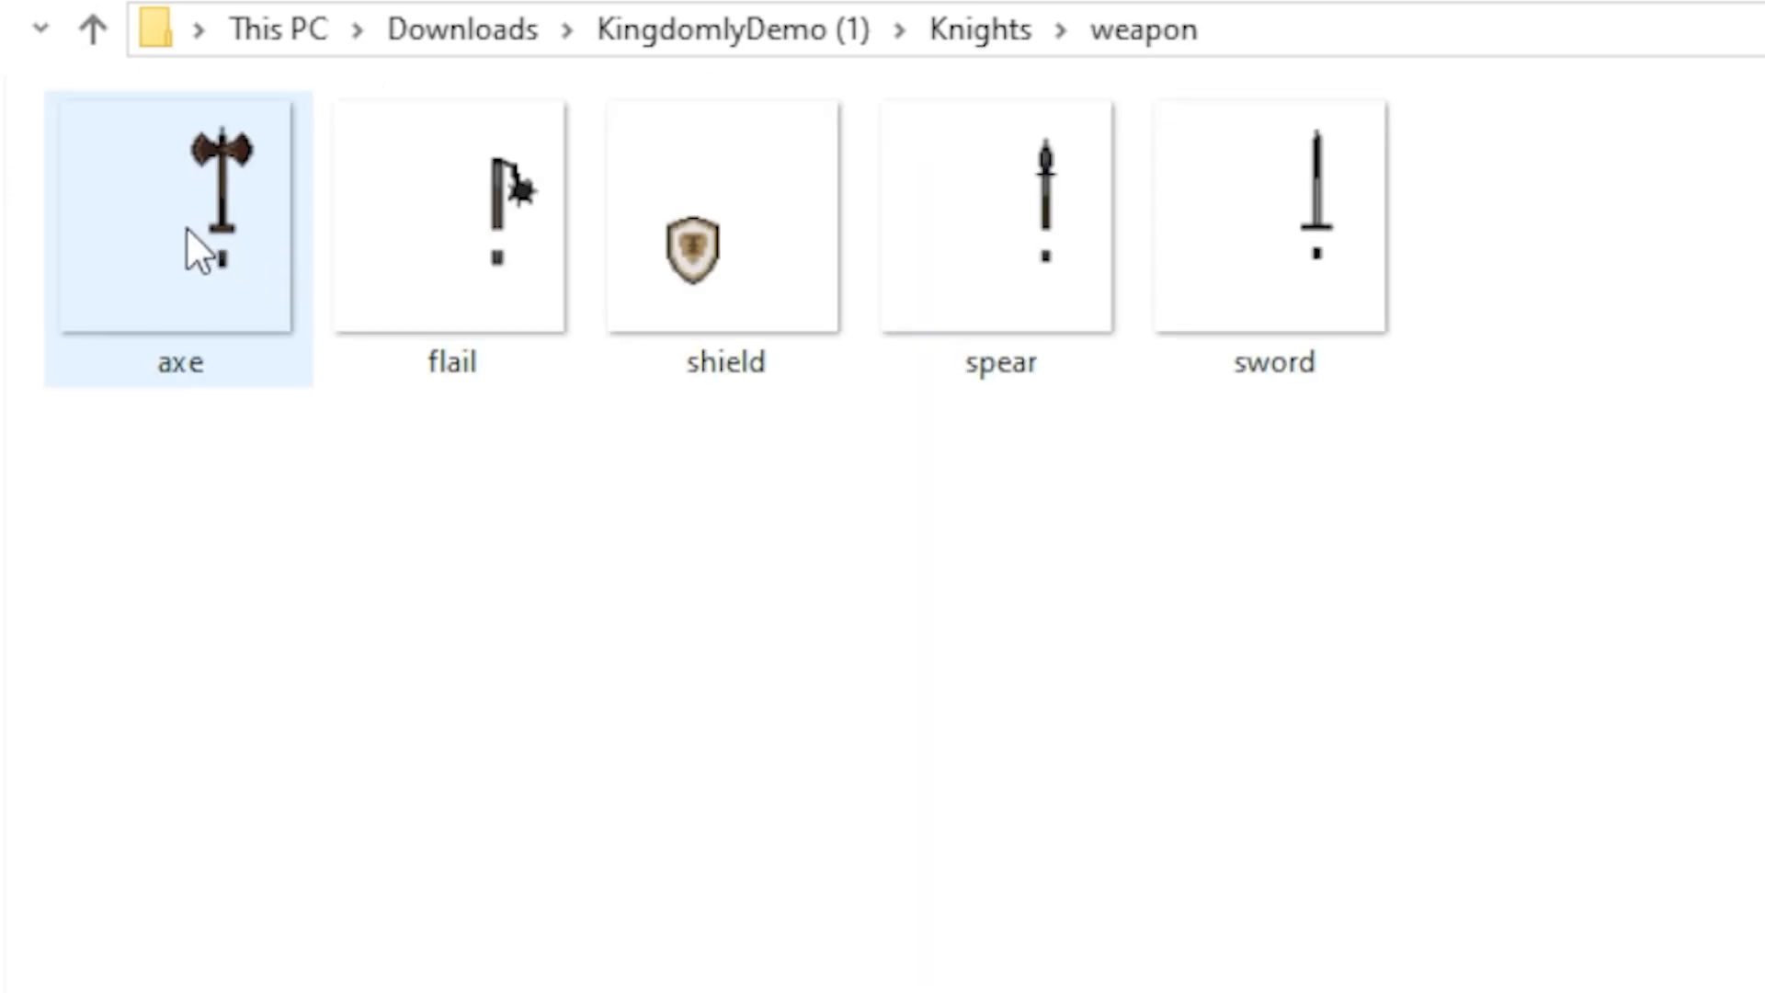
pyautogui.click(185, 226)
pyautogui.click(414, 232)
pyautogui.click(686, 221)
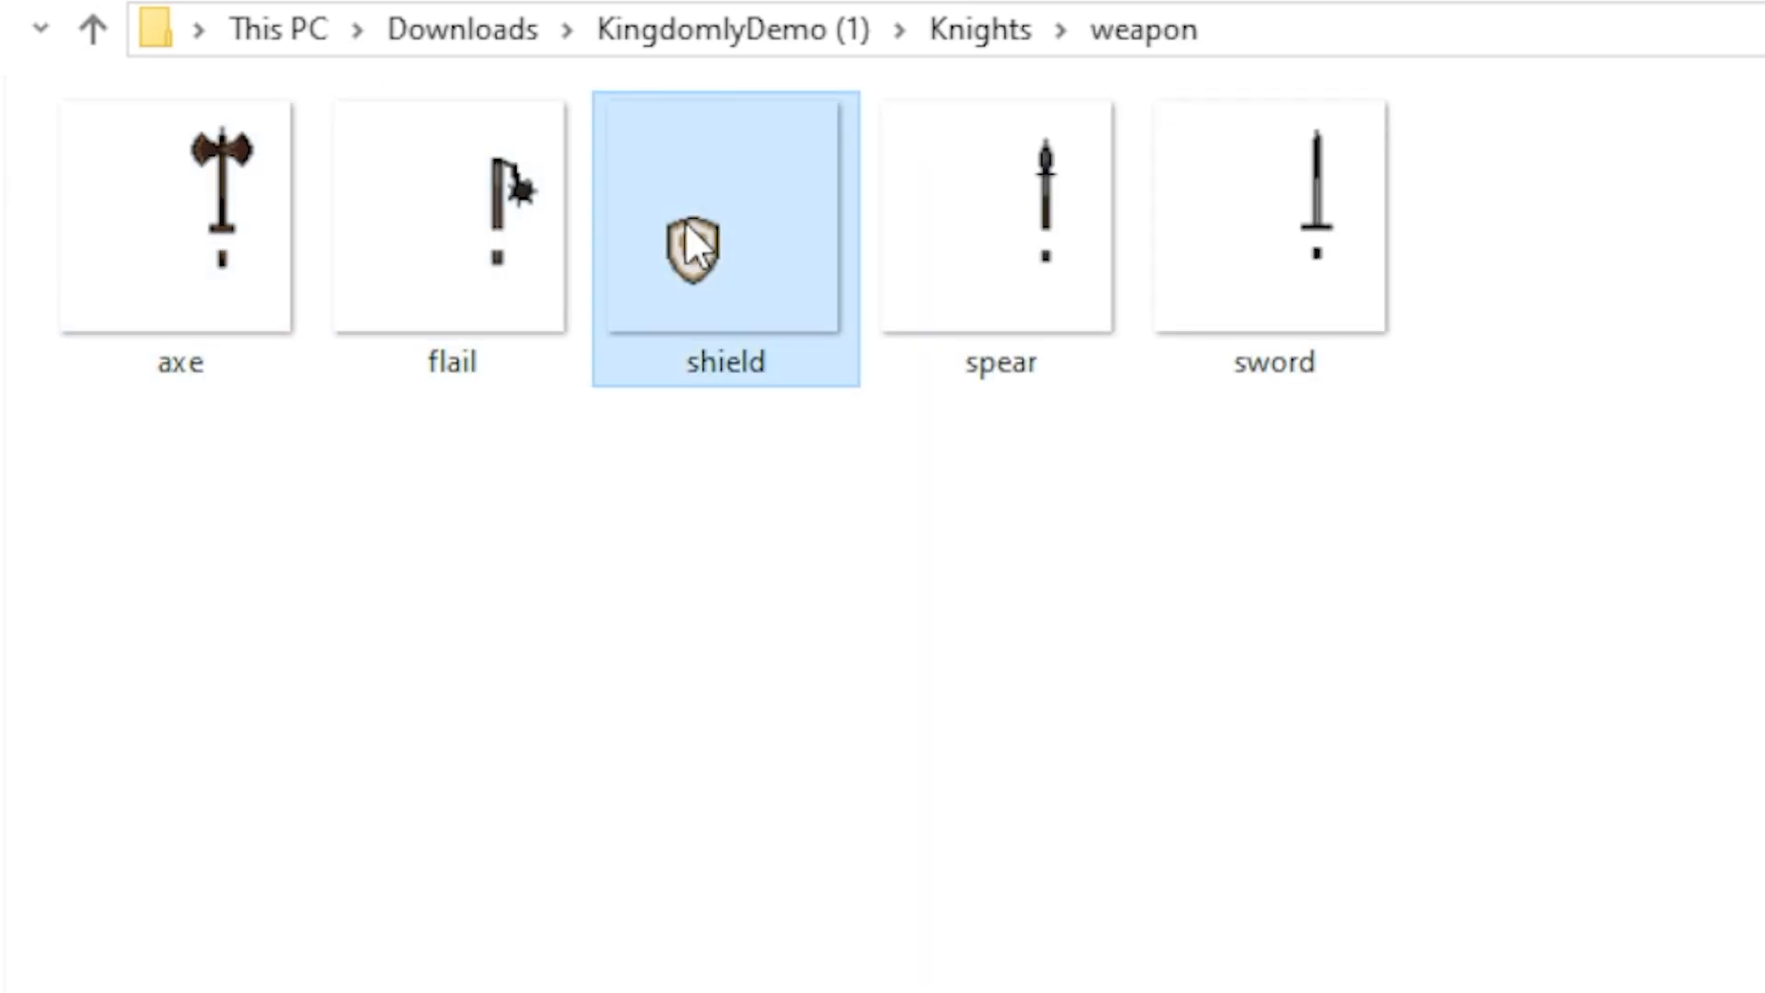
pyautogui.click(1087, 208)
pyautogui.click(1246, 212)
pyautogui.click(1004, 210)
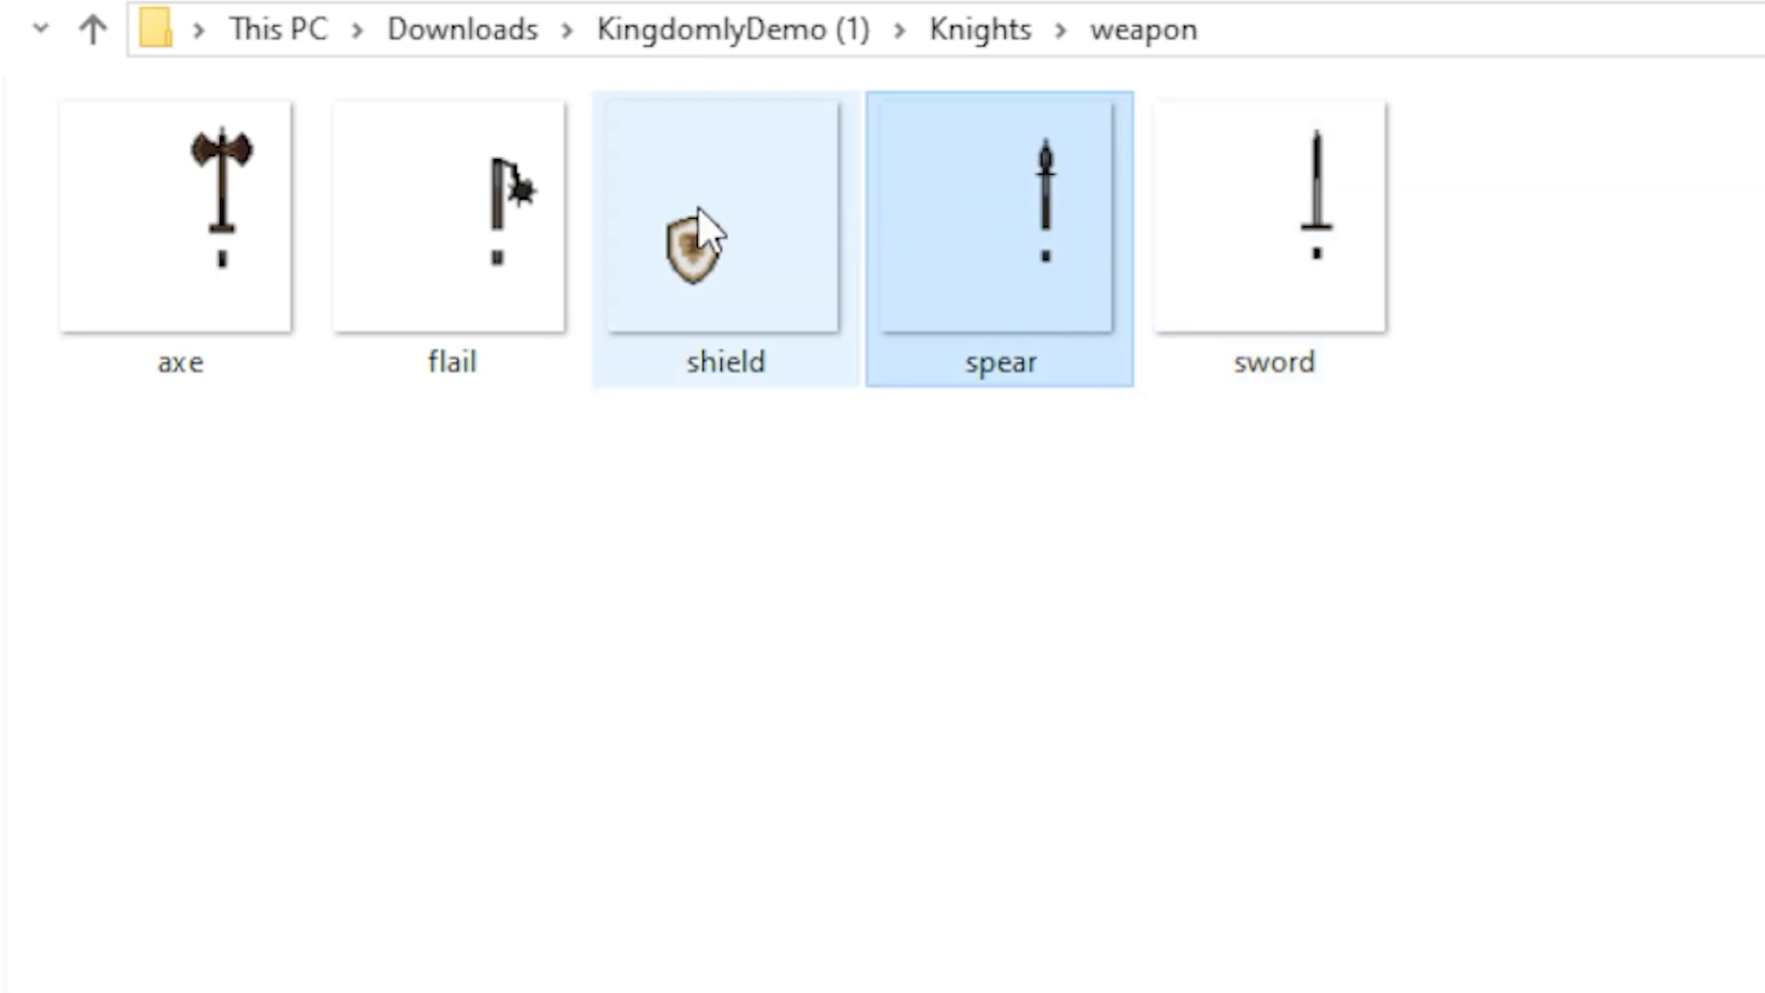
pyautogui.click(699, 213)
pyautogui.click(437, 214)
pyautogui.click(230, 213)
pyautogui.hotkey('alt', 'Left')
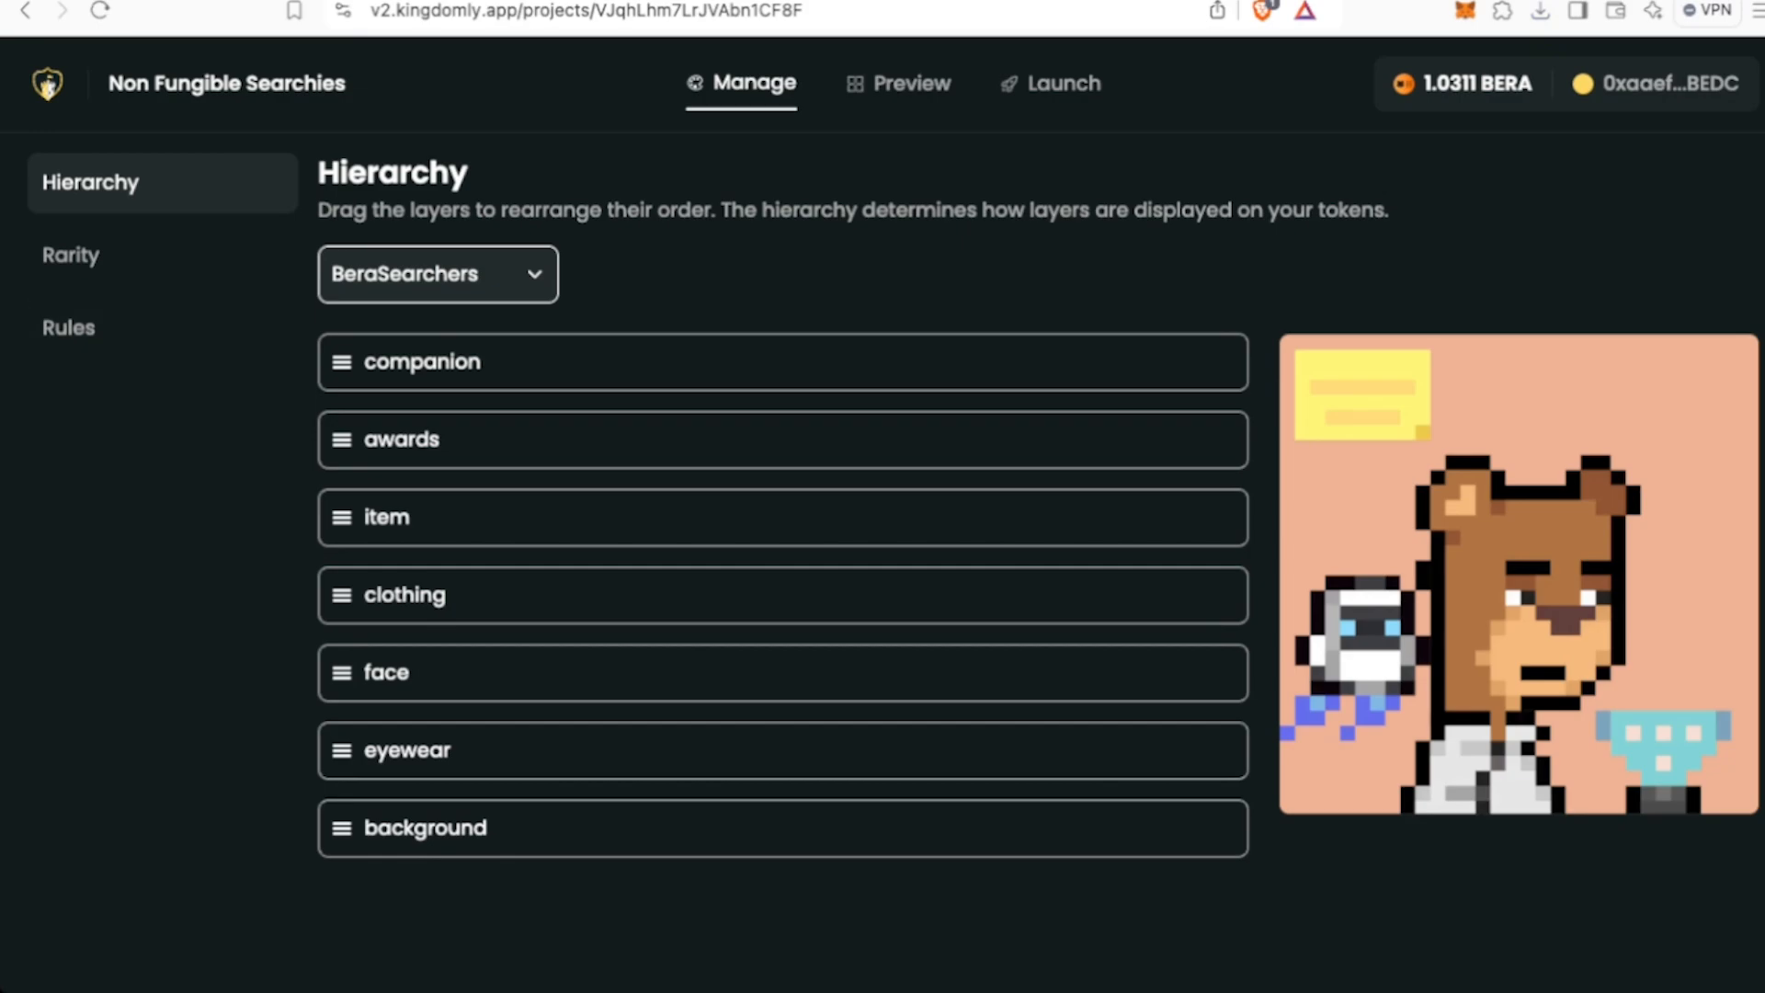
# - In the BeraSearchers hierarchy on Kingdomly, move the eyewear layer directly below companion and the item layer below face
pyautogui.moveTo(341, 750); pyautogui.dragTo(341, 416)
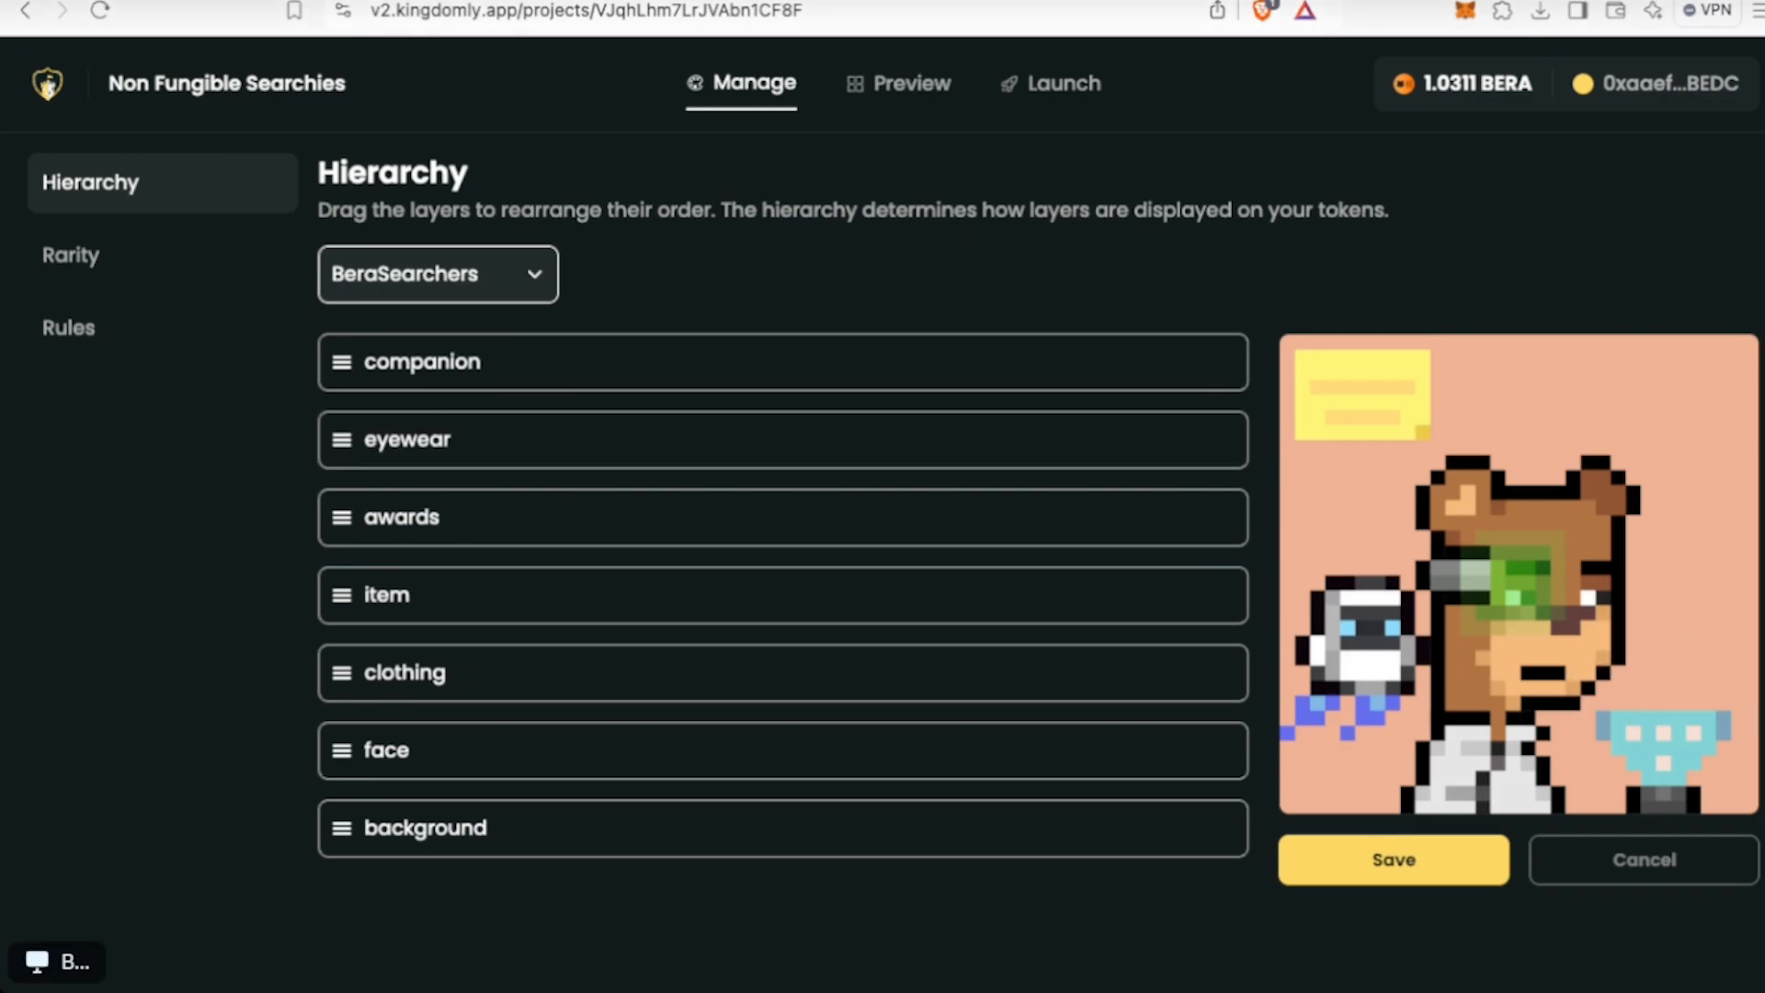
pyautogui.moveTo(341, 595); pyautogui.dragTo(341, 750)
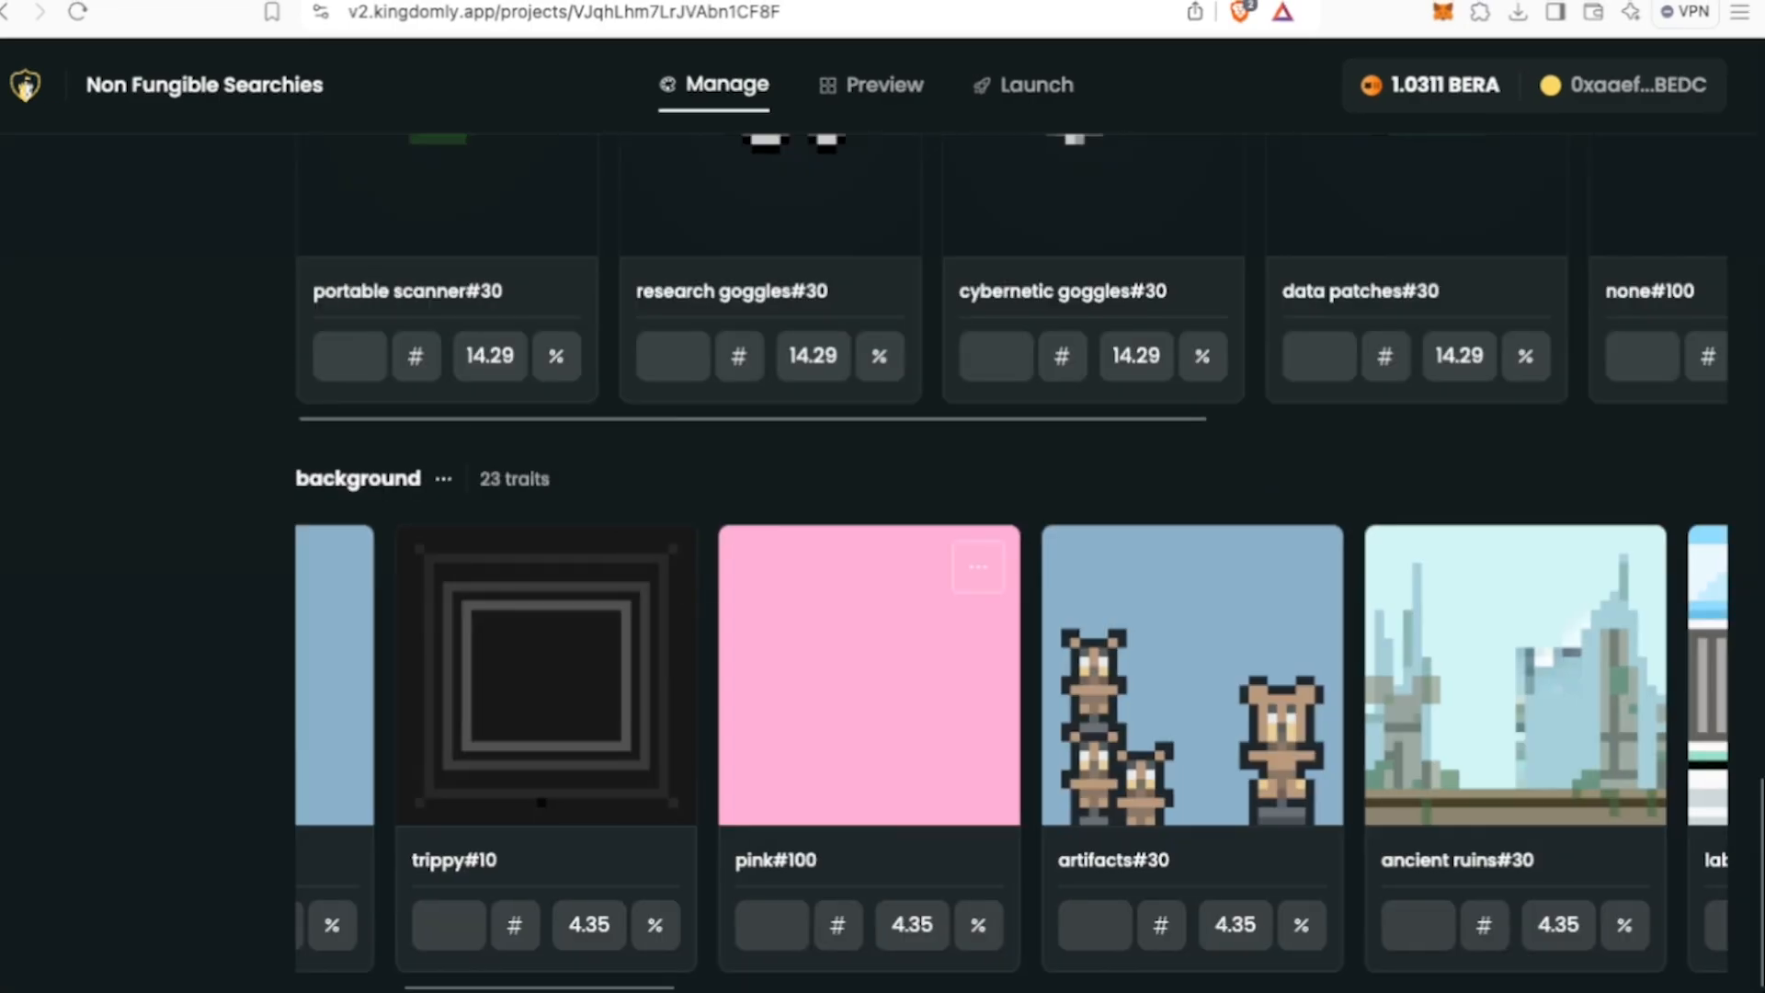
# - In the awards layer, set the rarity of certificate#5 to 5 and of none#100 to 95
pyautogui.hscroll(3, 1011, 749)
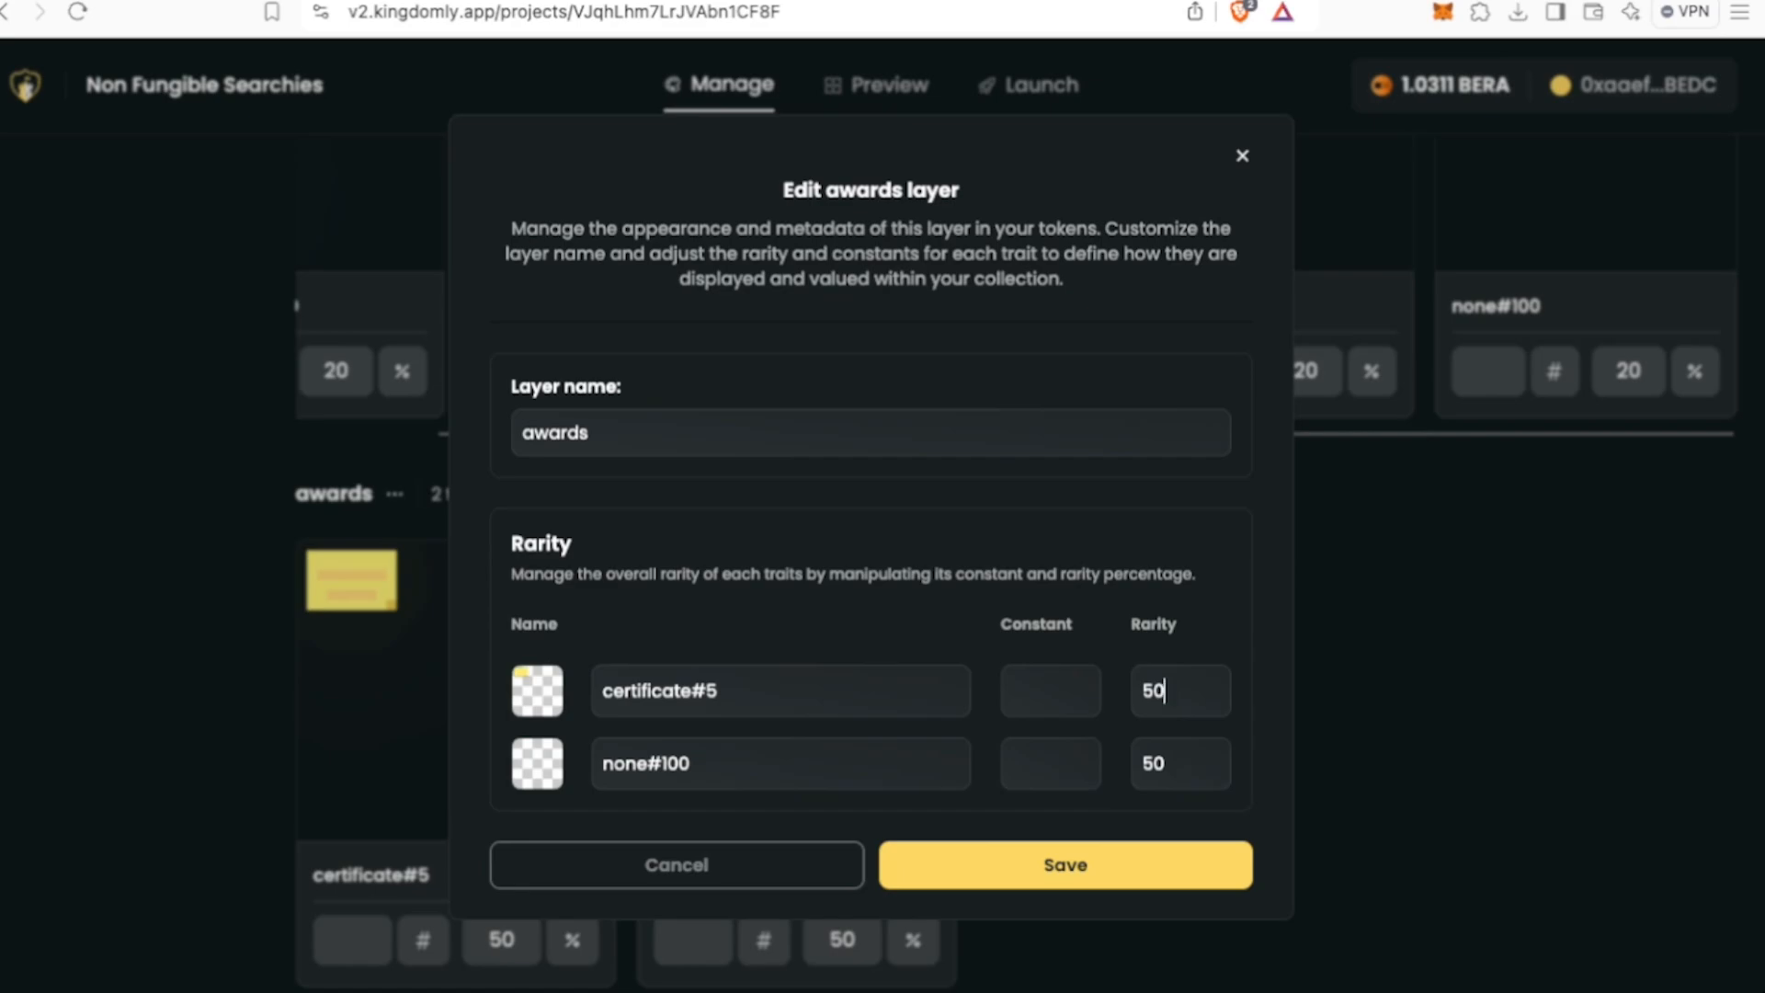
pyautogui.press('BackSpace')
pyautogui.press('BackSpace')
pyautogui.write('5')
pyautogui.click(1152, 763)
pyautogui.press('BackSpace')
pyautogui.press('Delete')
pyautogui.write('95')
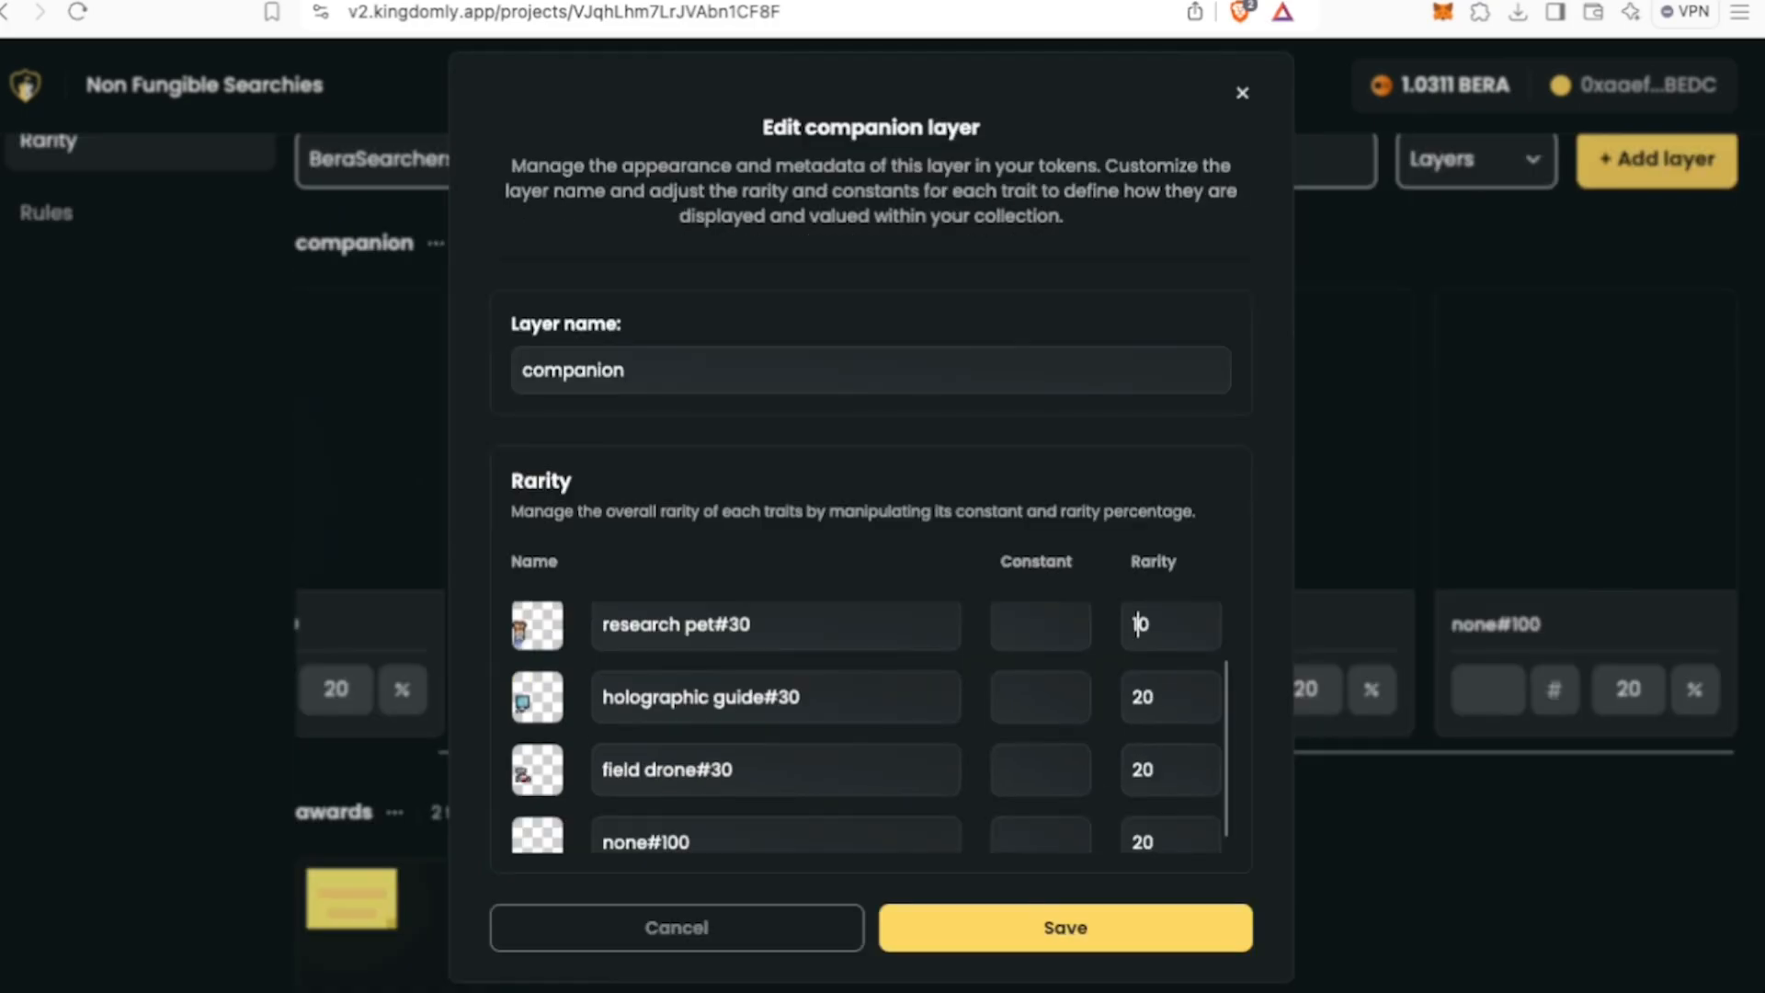
# - In the companion layer, set the rarity of every trait except none#100 to 5 and try to save
pyautogui.click(1153, 697)
pyautogui.press('Left')
pyautogui.press('BackSpace')
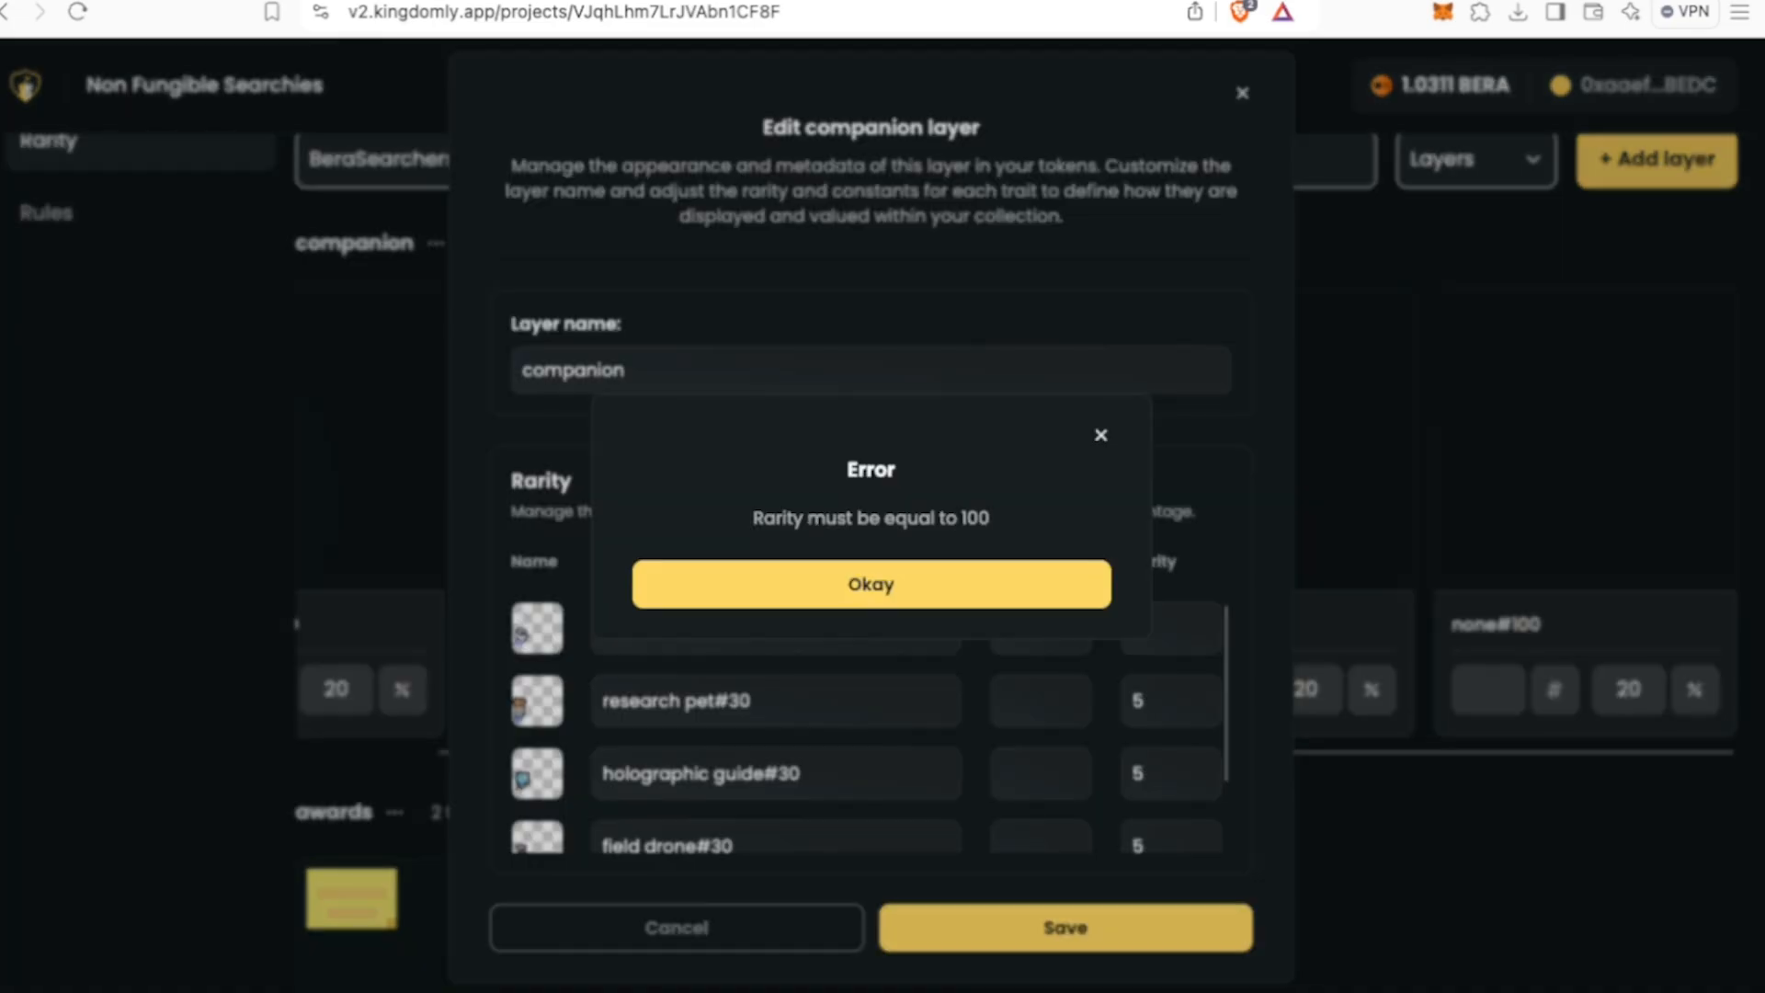
pyautogui.press('Return')
# - Review the rarity values of all companion traits from AI assistant#30 to none#100
pyautogui.scroll(-1, 864, 726)
pyautogui.scroll(1, 864, 726)
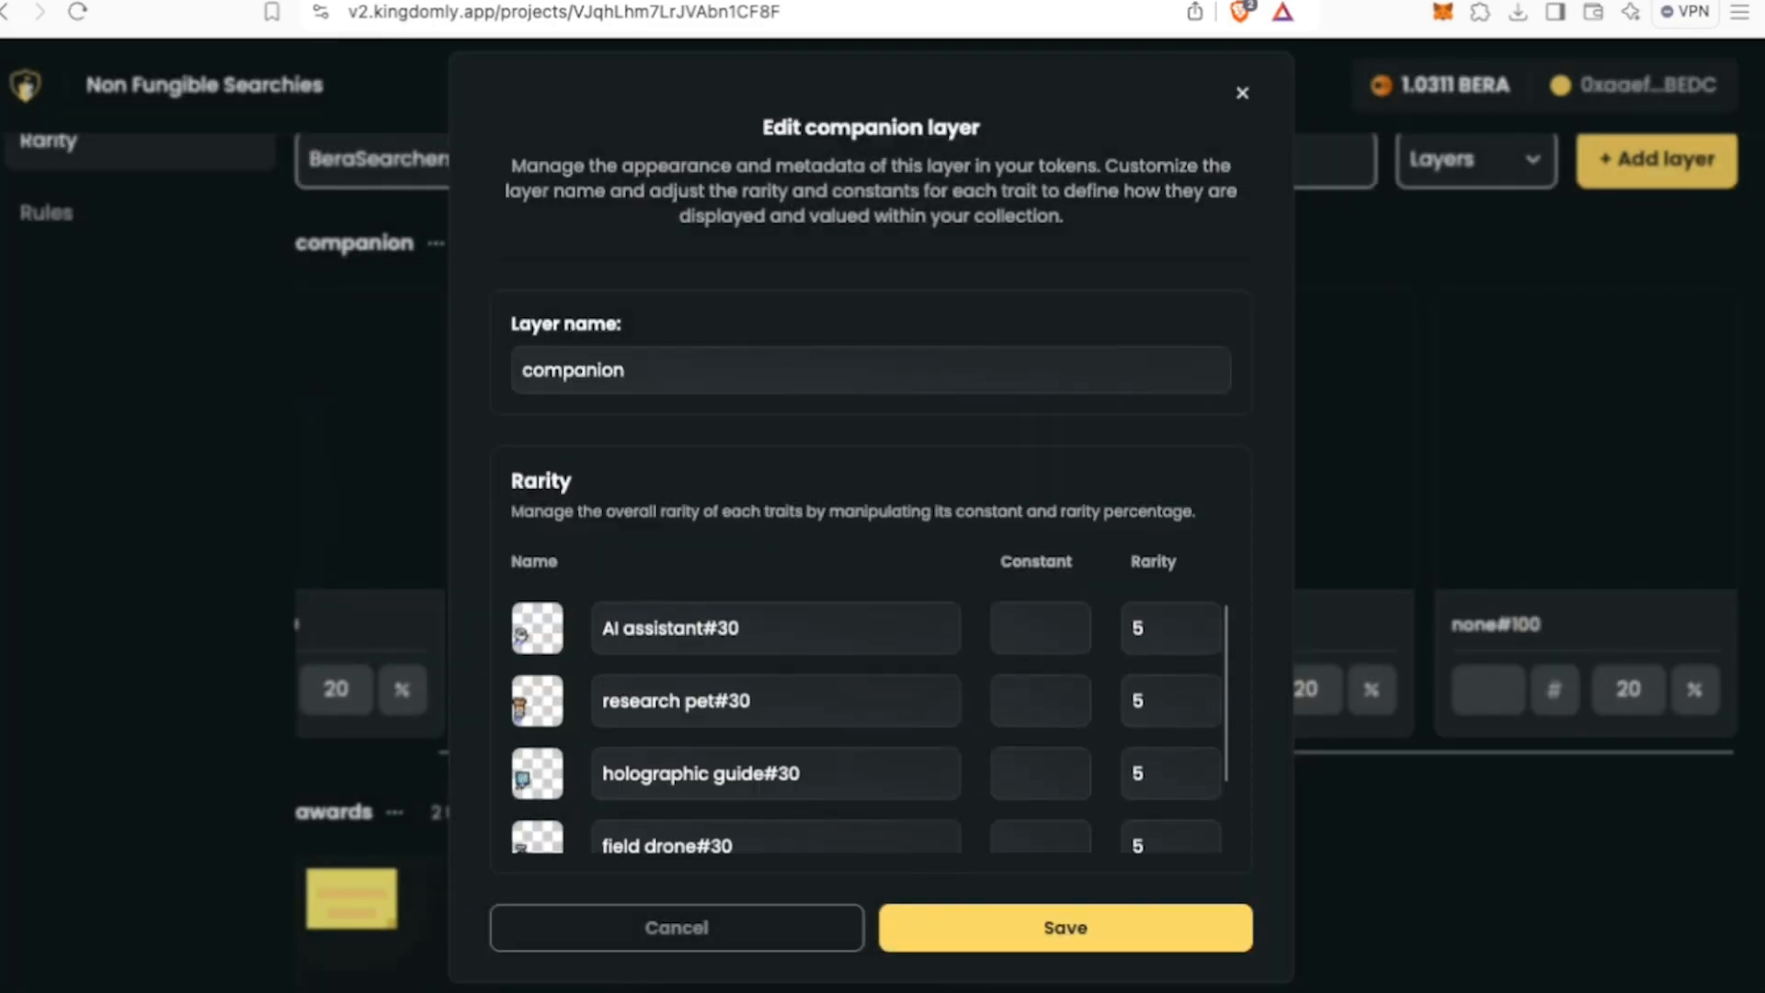
pyautogui.scroll(-1, 864, 727)
pyautogui.scroll(1, 864, 726)
pyautogui.scroll(-1, 864, 726)
pyautogui.scroll(1, 865, 727)
pyautogui.scroll(-1, 864, 726)
pyautogui.scroll(1, 865, 726)
pyautogui.scroll(-1, 865, 727)
pyautogui.scroll(1, 864, 727)
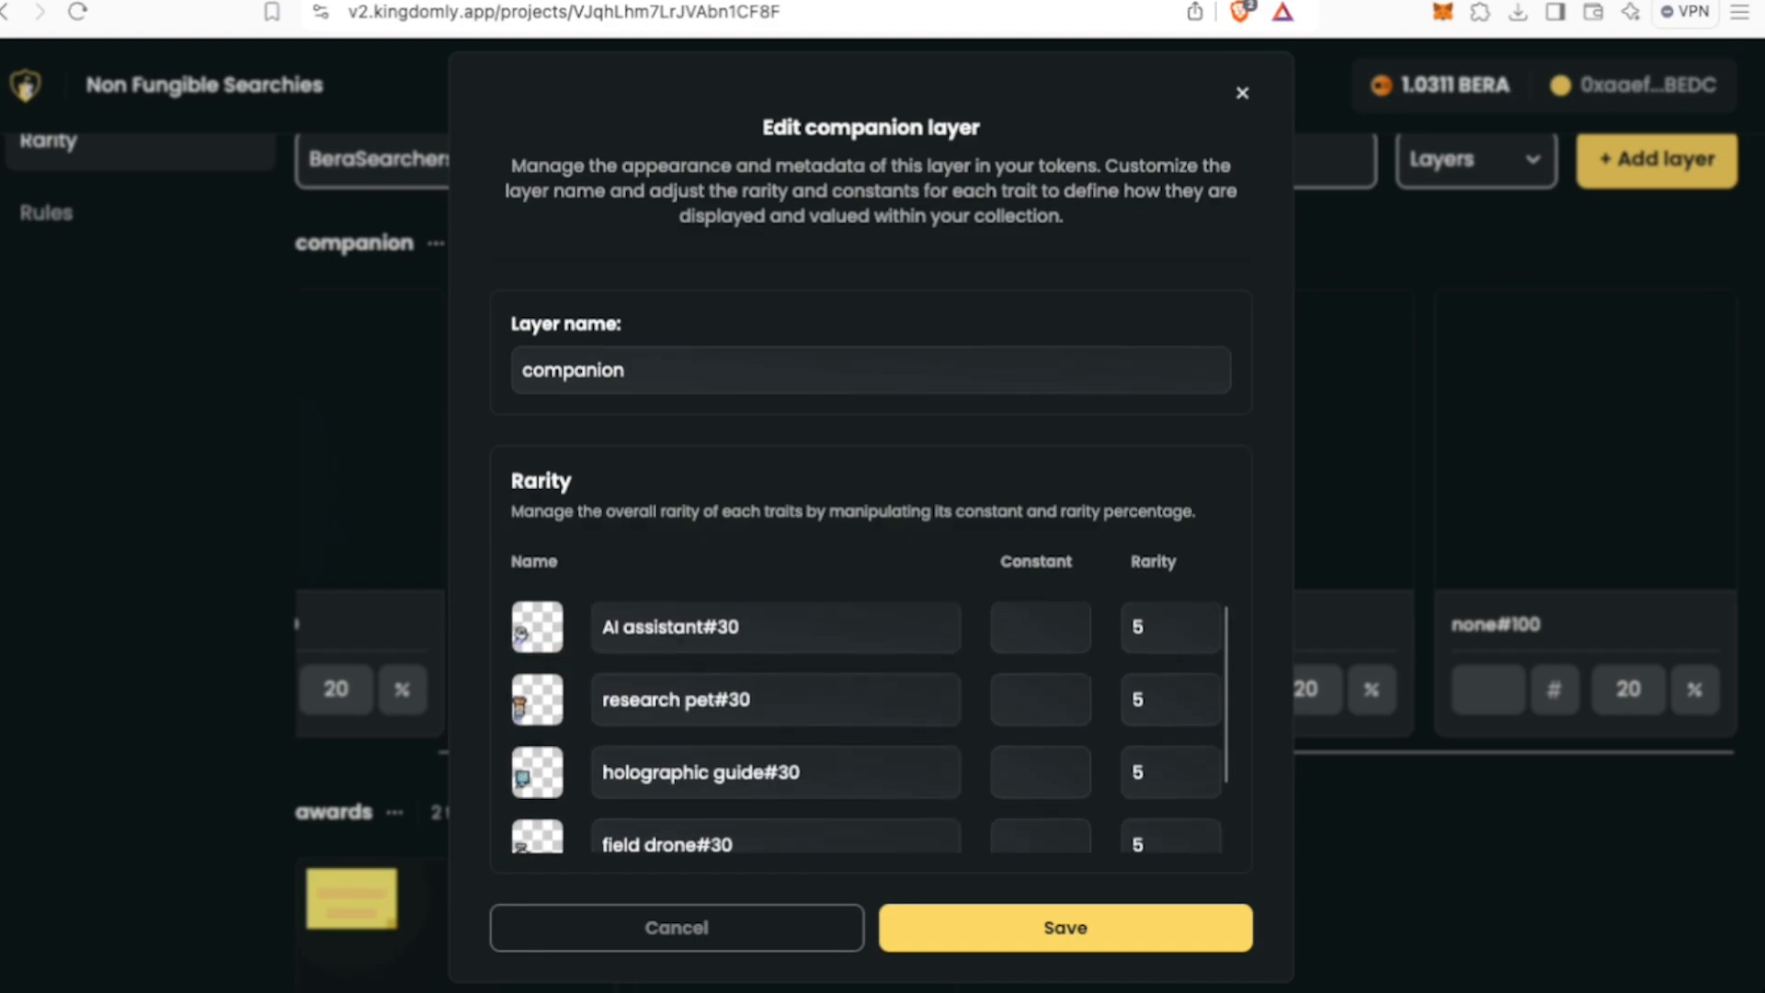
pyautogui.scroll(-1, 864, 727)
pyautogui.scroll(1, 864, 726)
pyautogui.scroll(-1, 865, 727)
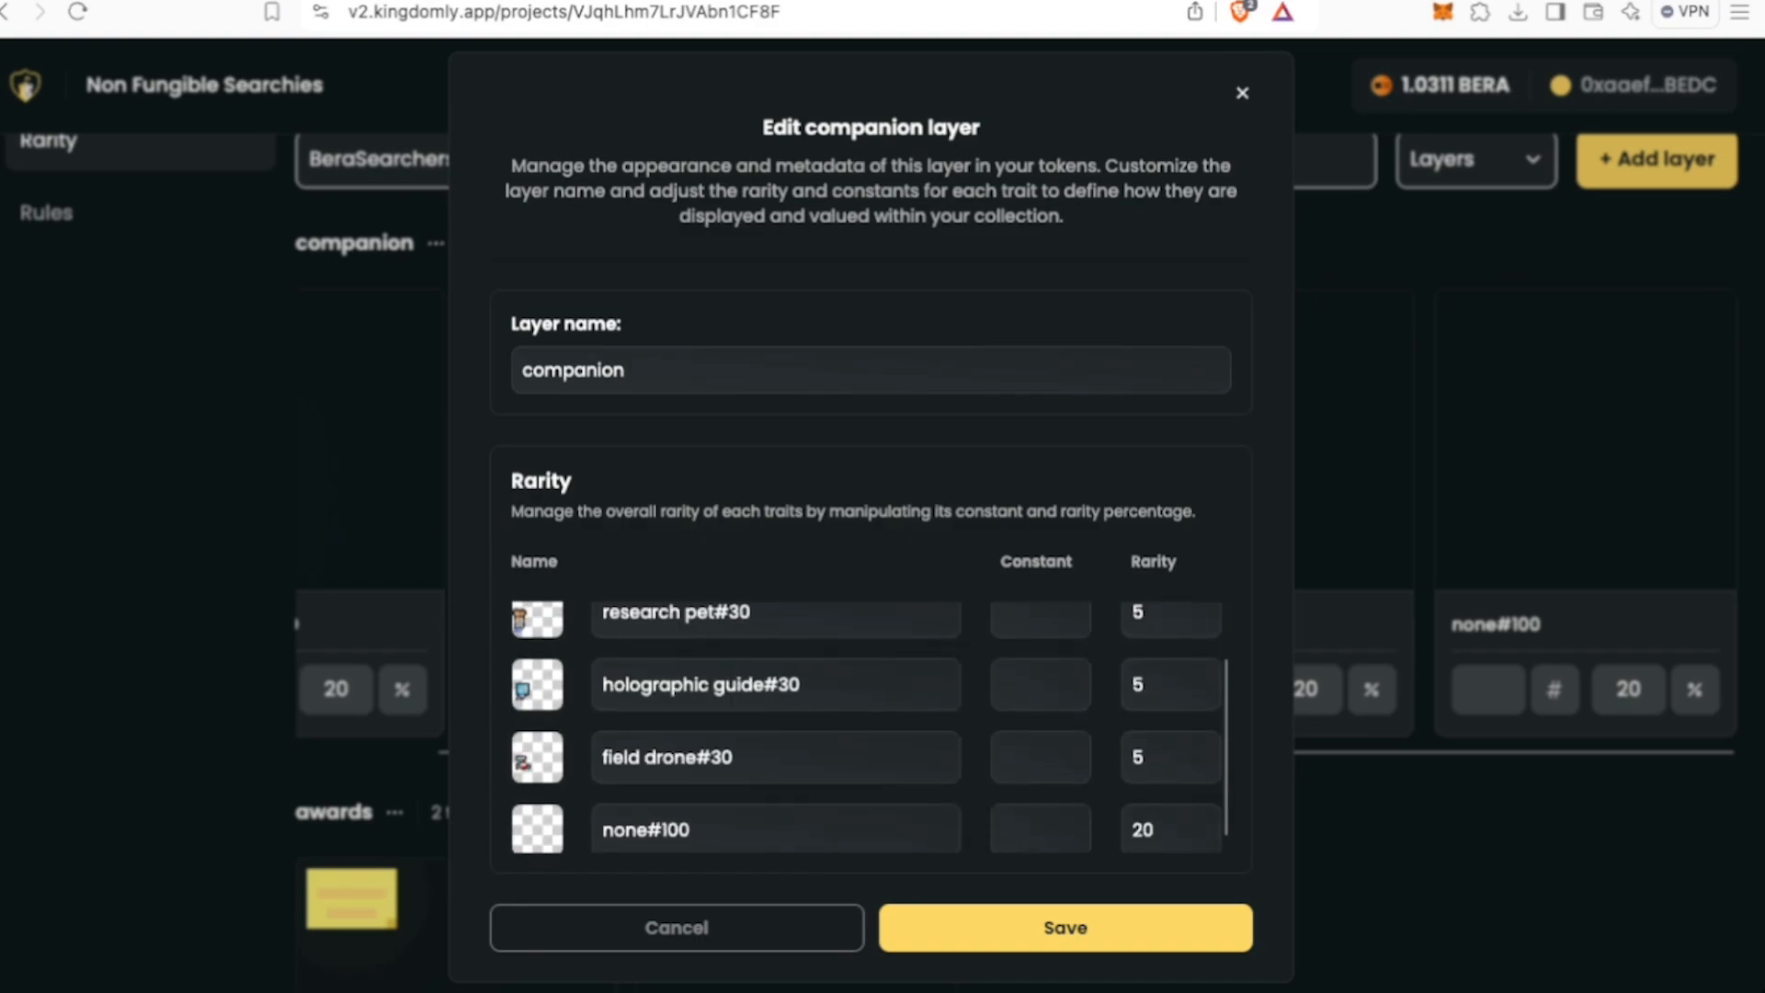
pyautogui.scroll(1, 865, 726)
pyautogui.scroll(-1, 864, 726)
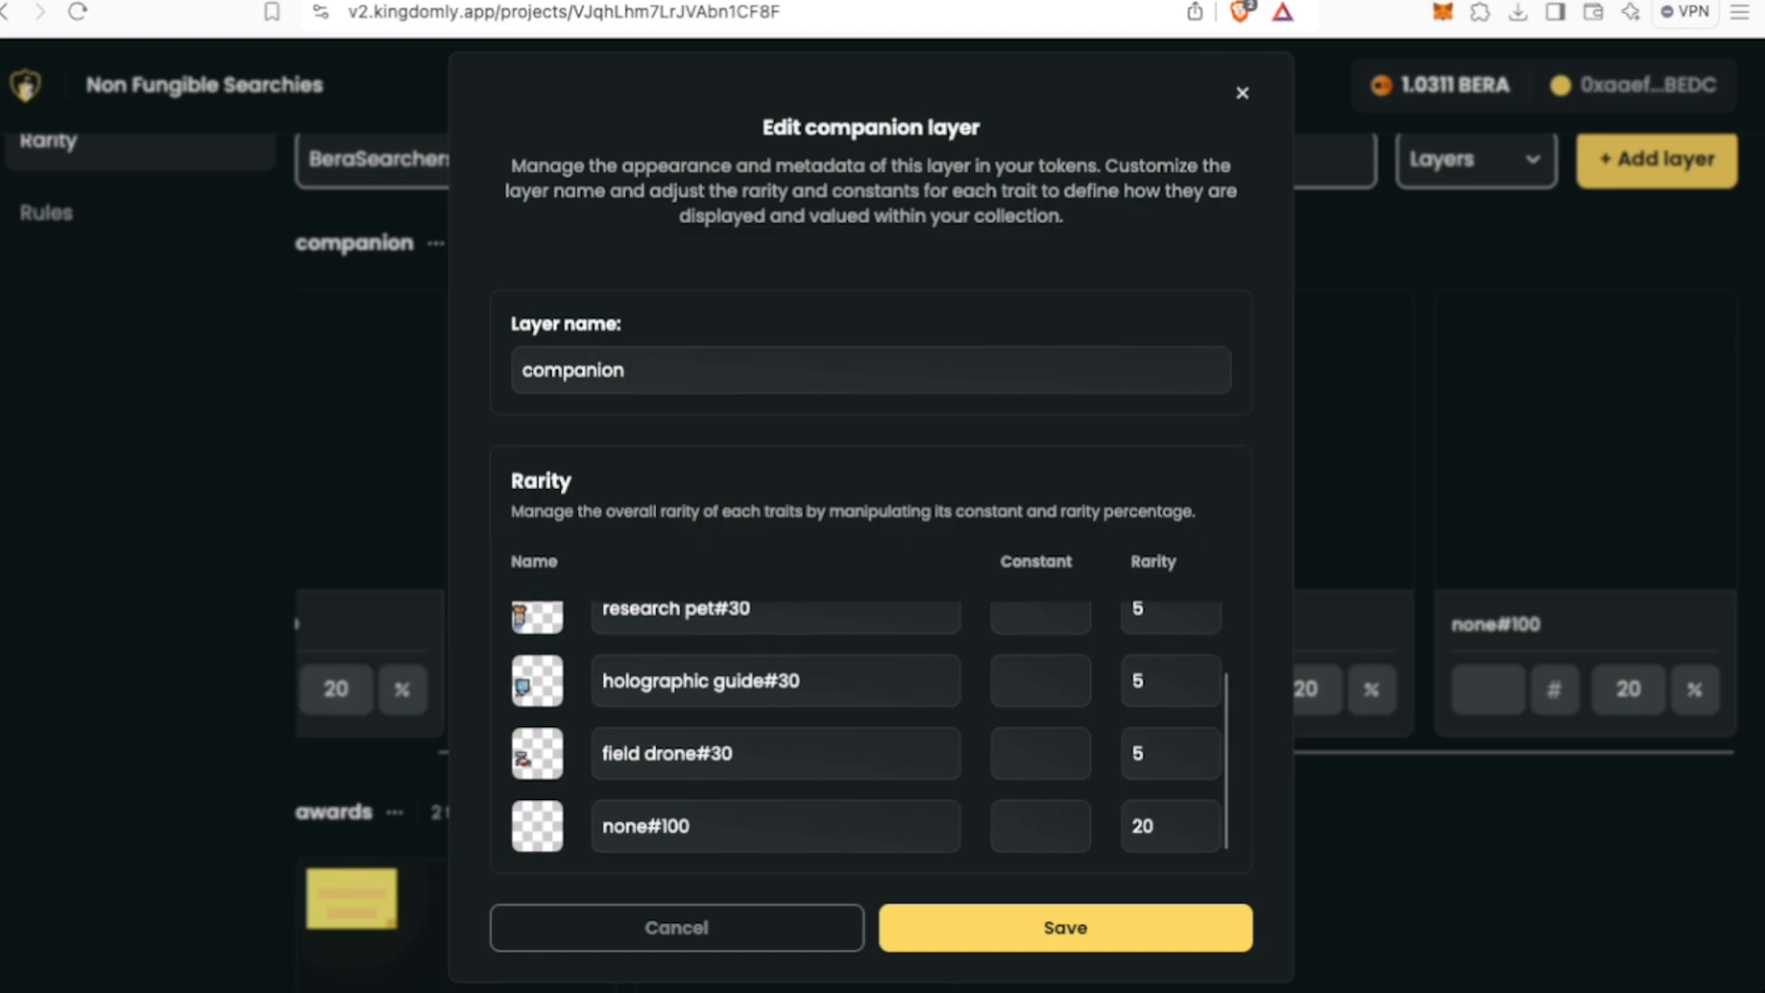
pyautogui.scroll(1, 867, 727)
pyautogui.scroll(-1, 867, 726)
pyautogui.scroll(1, 867, 726)
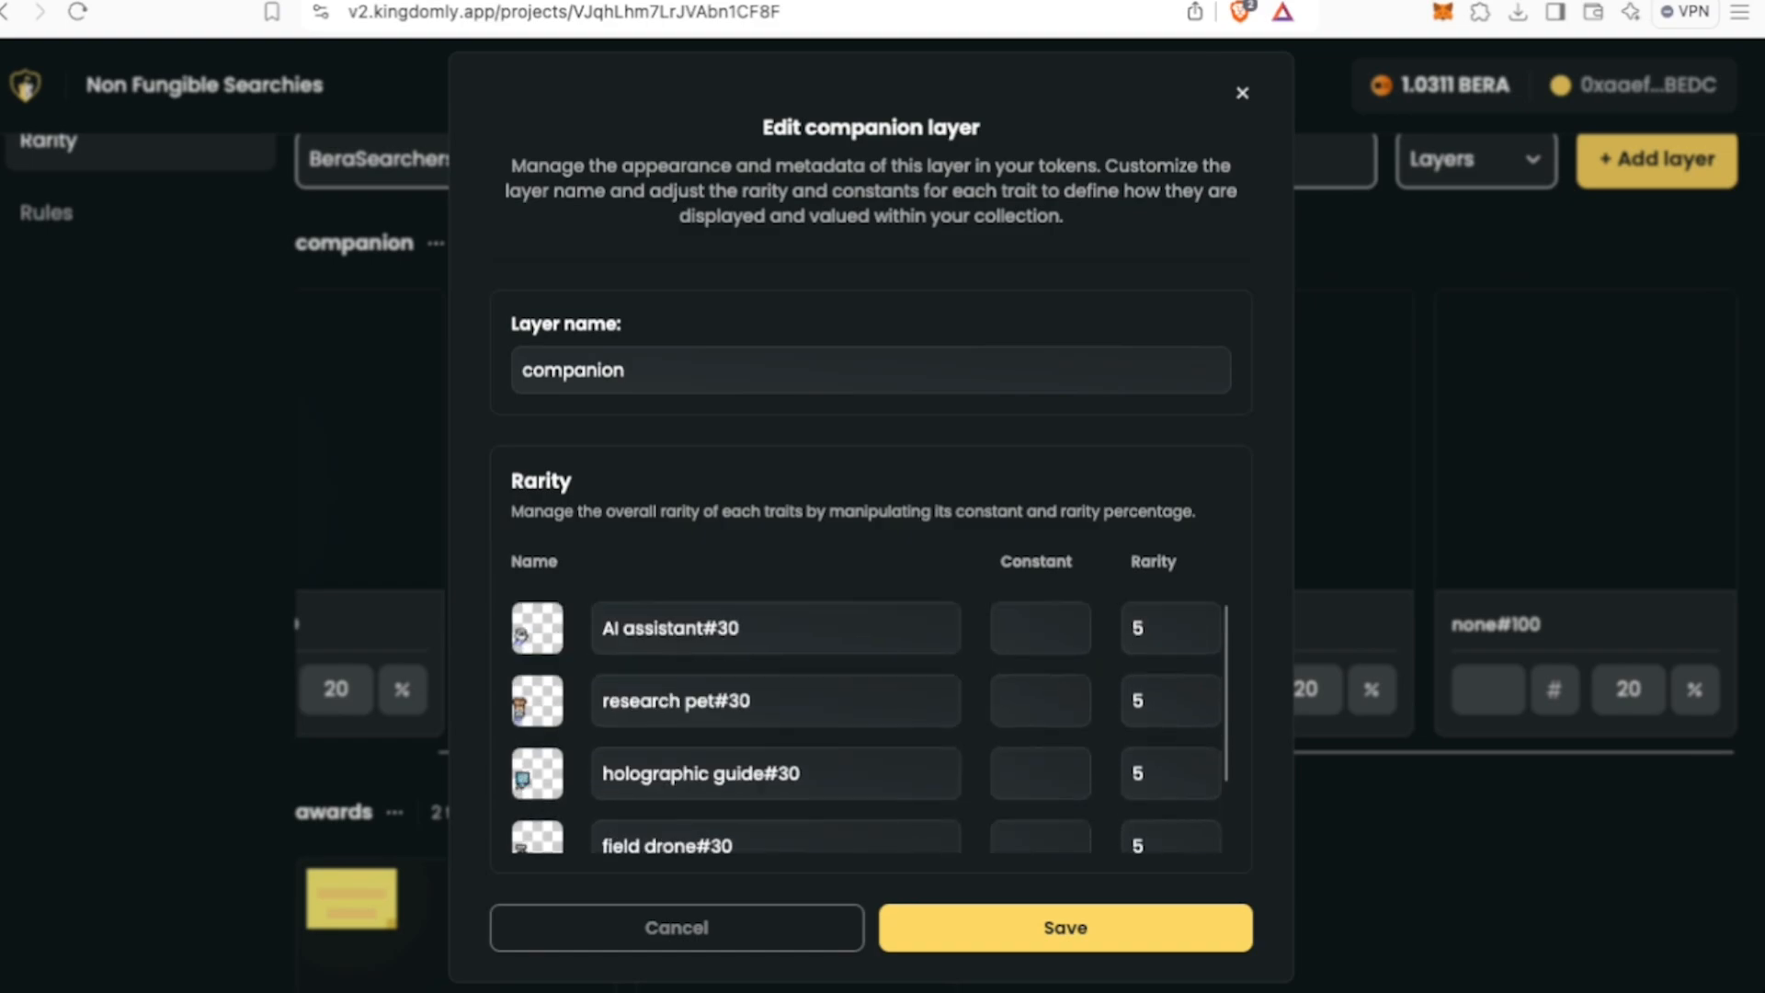
pyautogui.scroll(-1, 867, 726)
pyautogui.scroll(1, 867, 727)
pyautogui.scroll(-1, 867, 726)
pyautogui.scroll(1, 867, 726)
pyautogui.scroll(-1, 868, 726)
pyautogui.scroll(1, 867, 727)
pyautogui.scroll(-1, 867, 726)
pyautogui.scroll(1, 867, 726)
pyautogui.scroll(-1, 867, 727)
pyautogui.scroll(1, 867, 726)
pyautogui.scroll(-1, 868, 726)
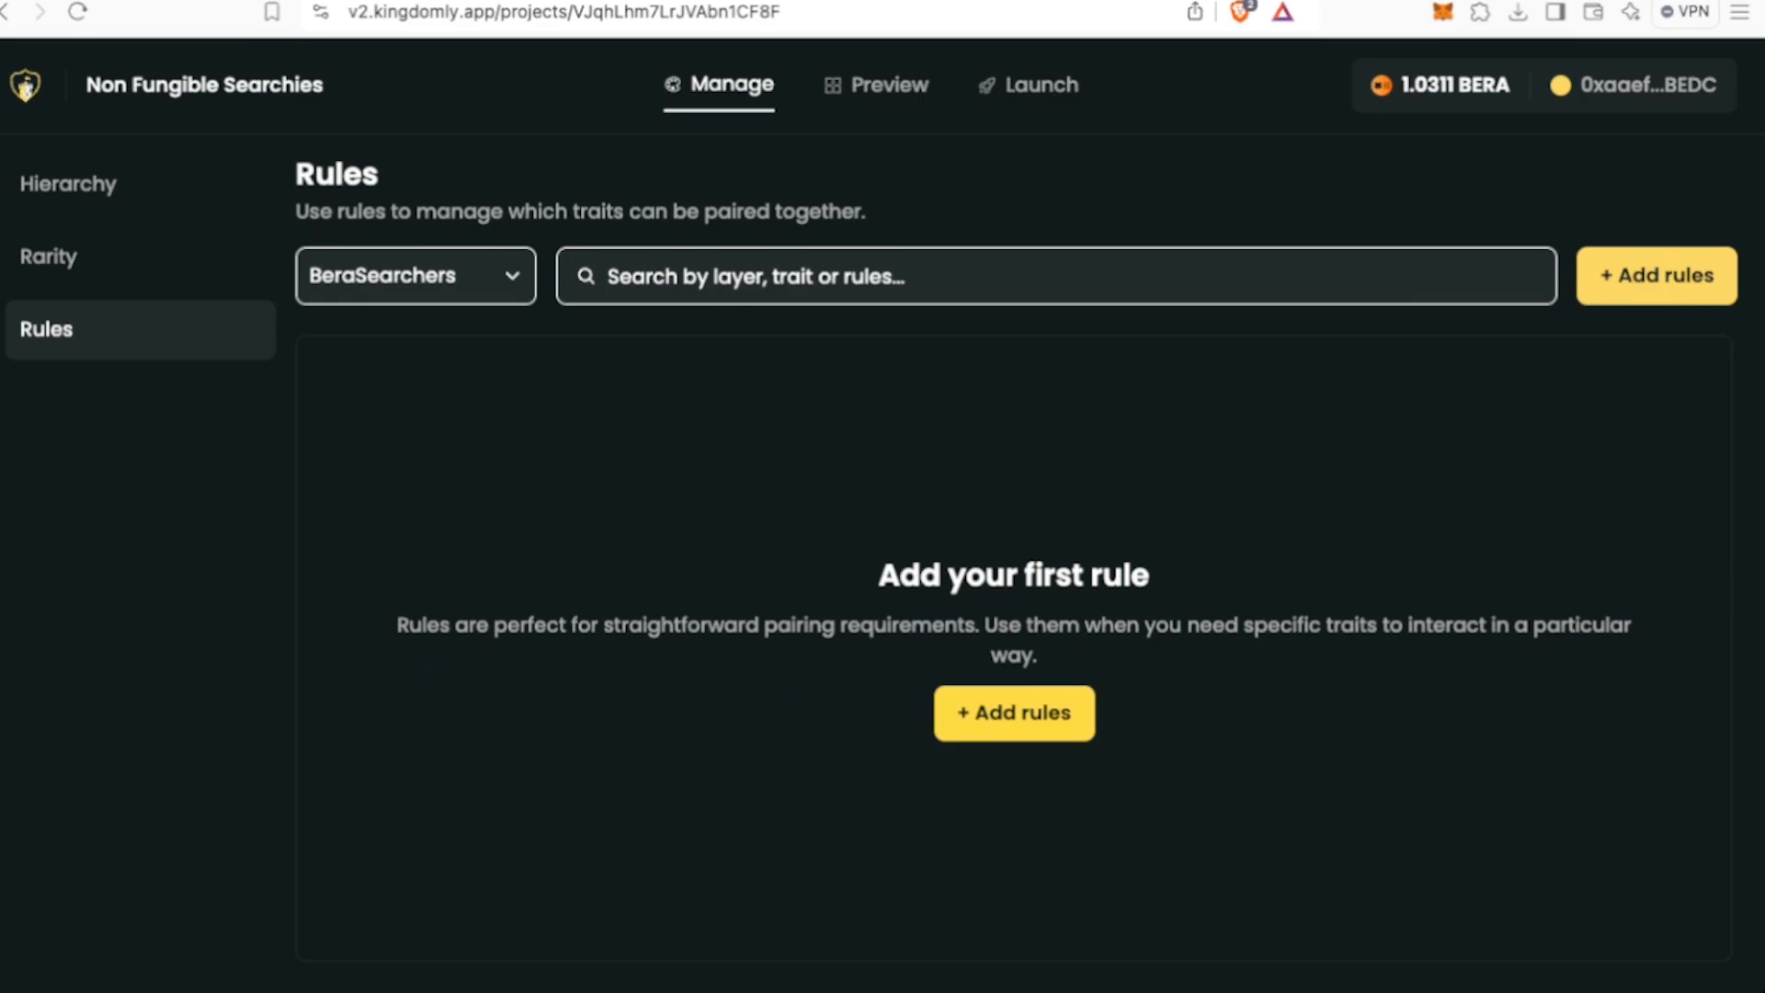
# - Create a BeraSearchers rule that the artifacts#30 background doesn't mix with the explorers jacket clothing
pyautogui.click(1014, 714)
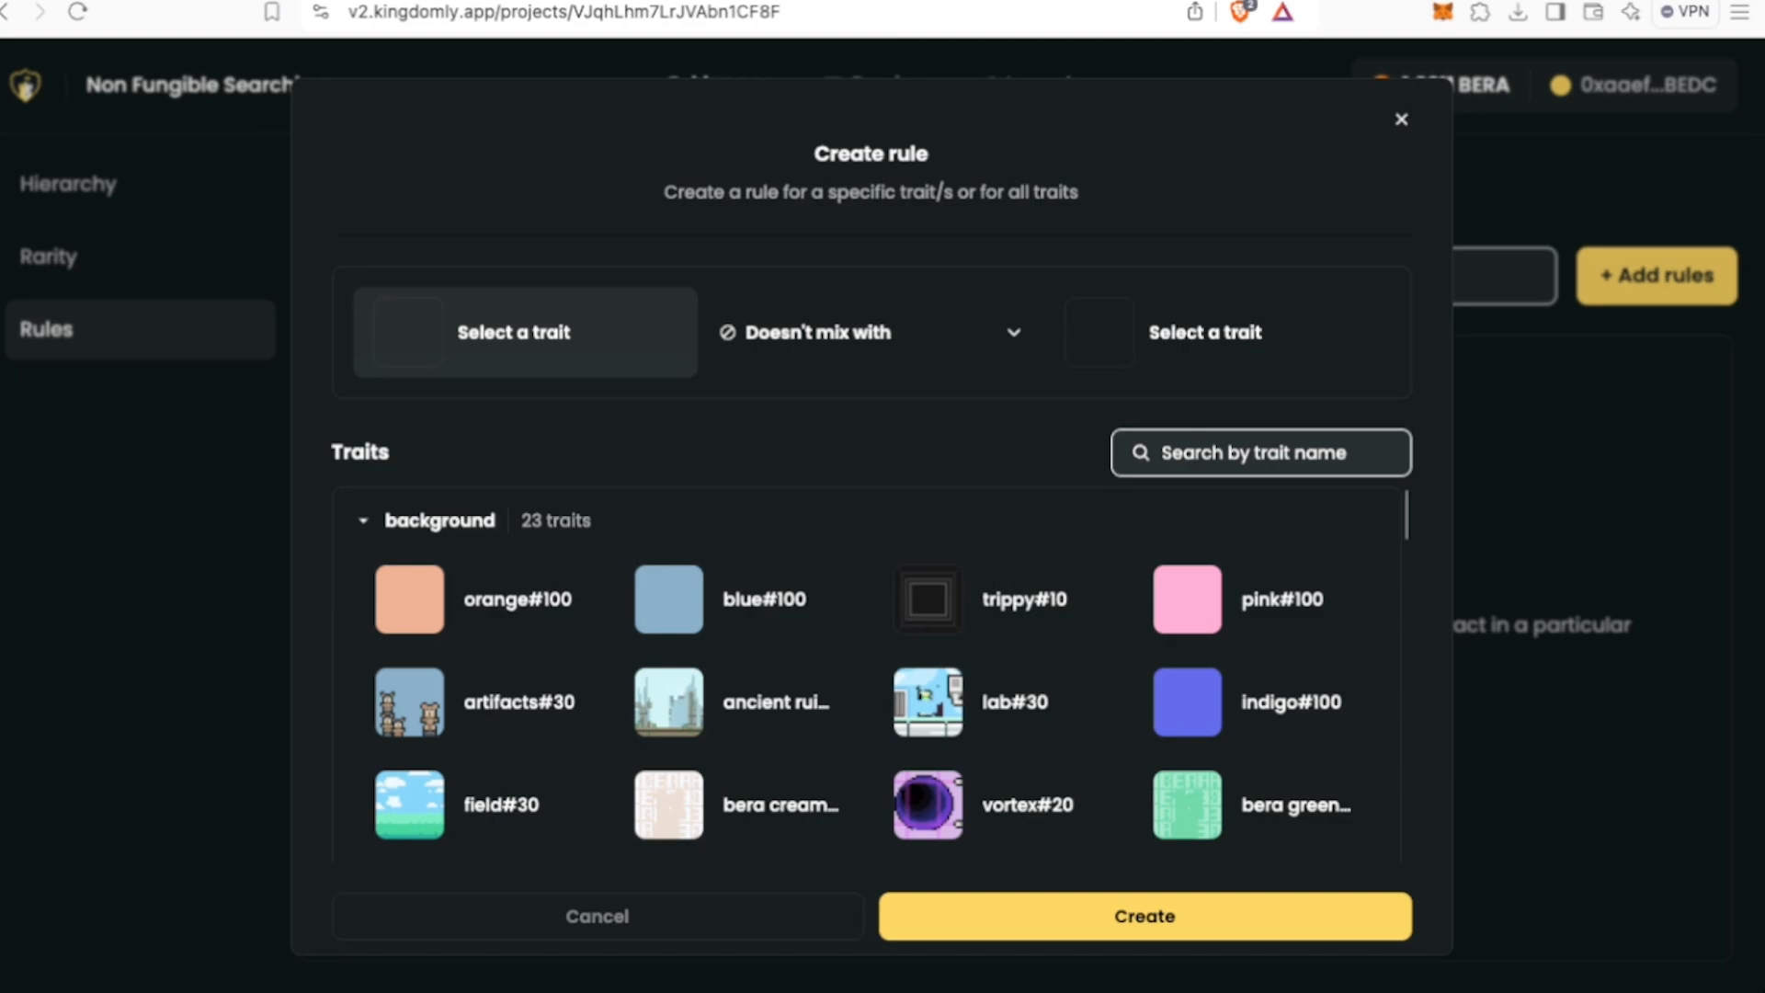
pyautogui.click(871, 332)
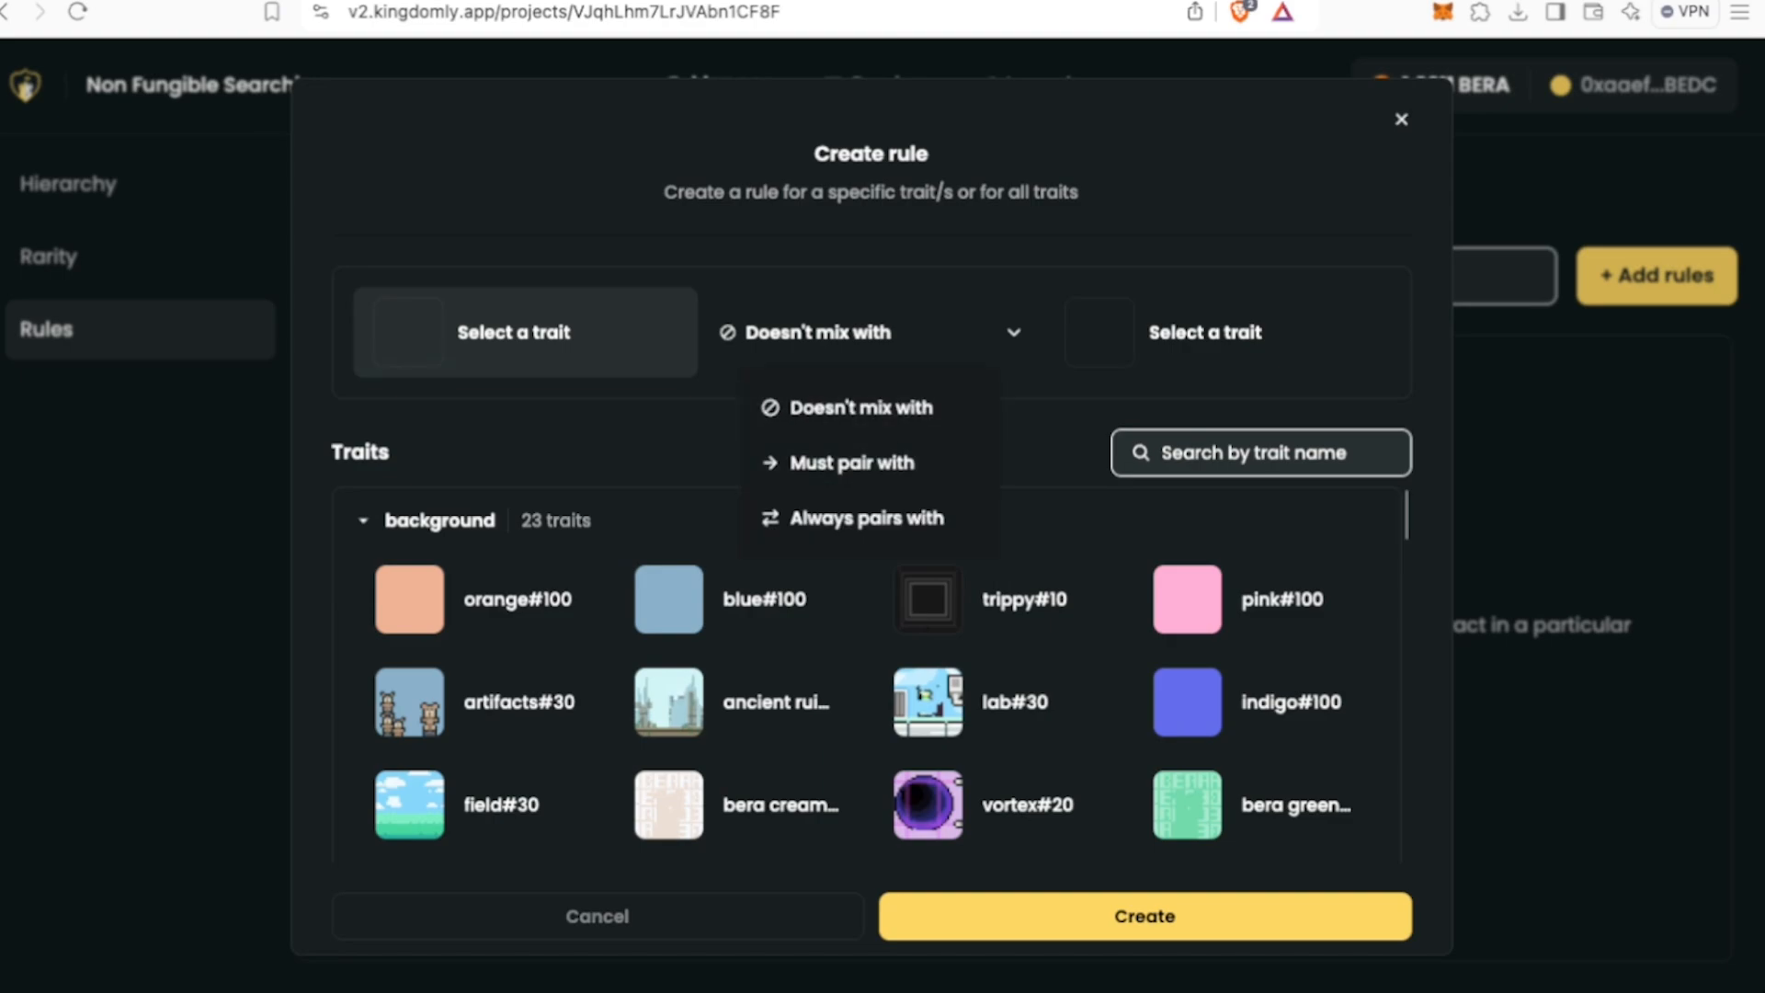
pyautogui.press('Escape')
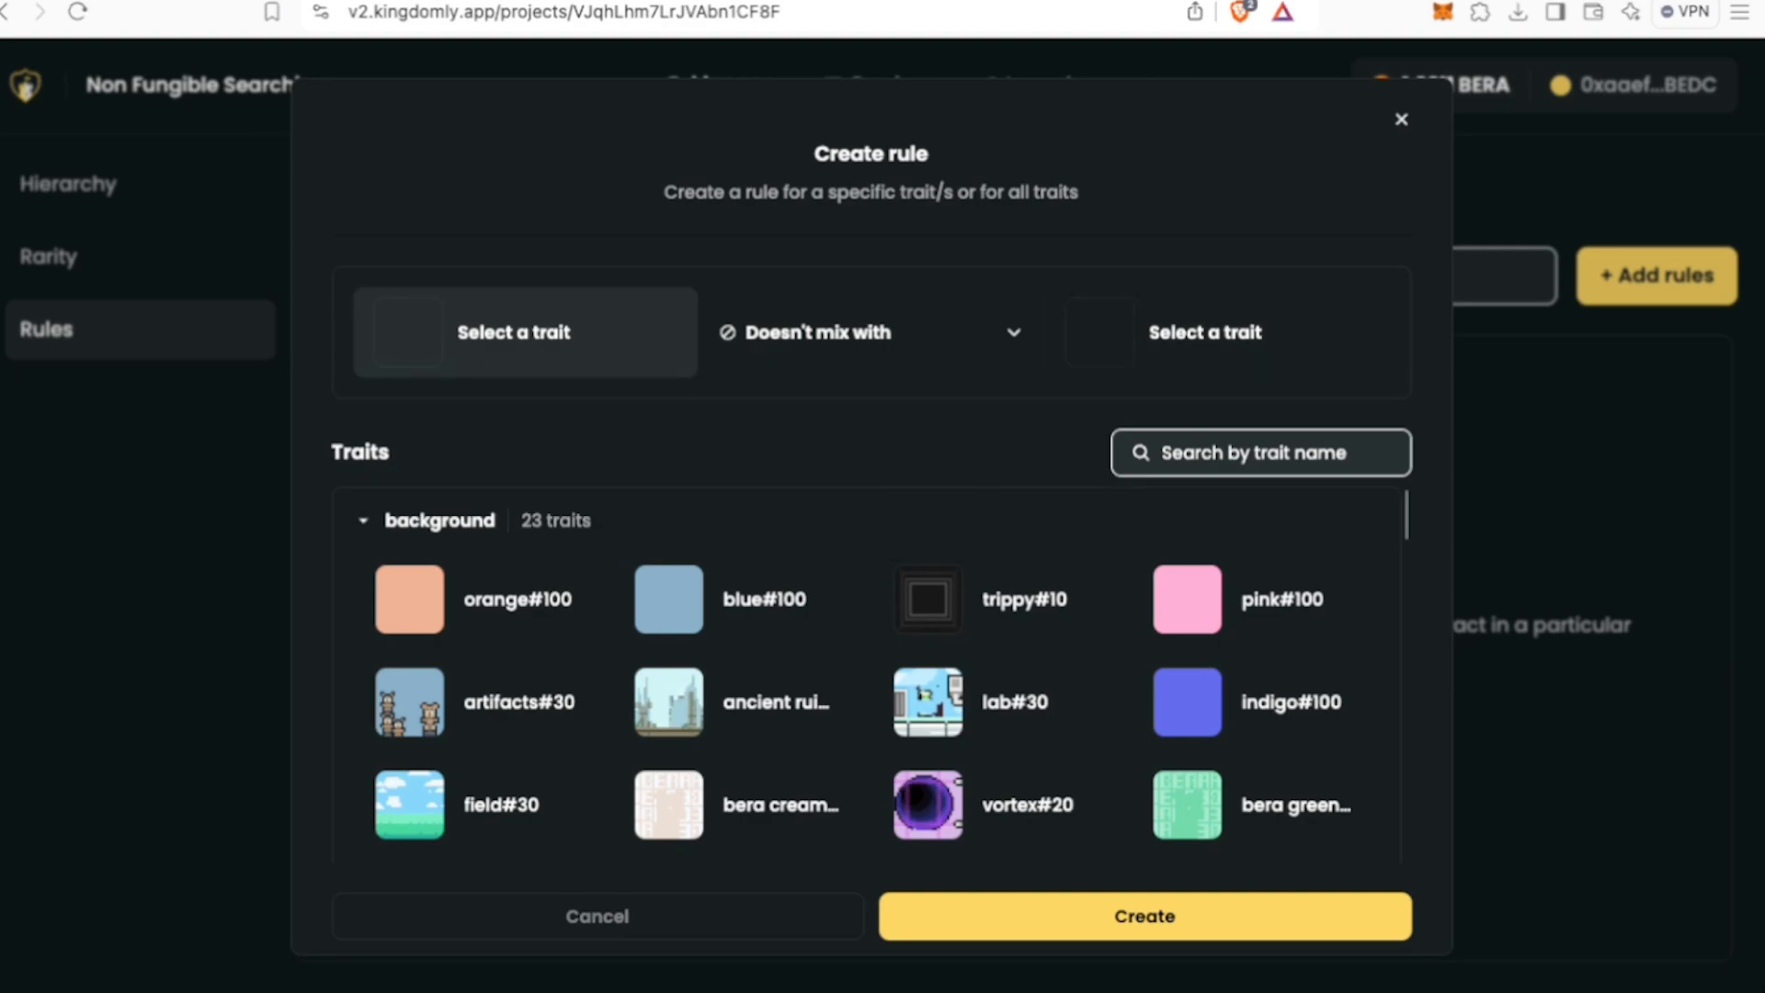
pyautogui.scroll(-2, 865, 680)
pyautogui.scroll(2, 864, 680)
pyautogui.click(477, 702)
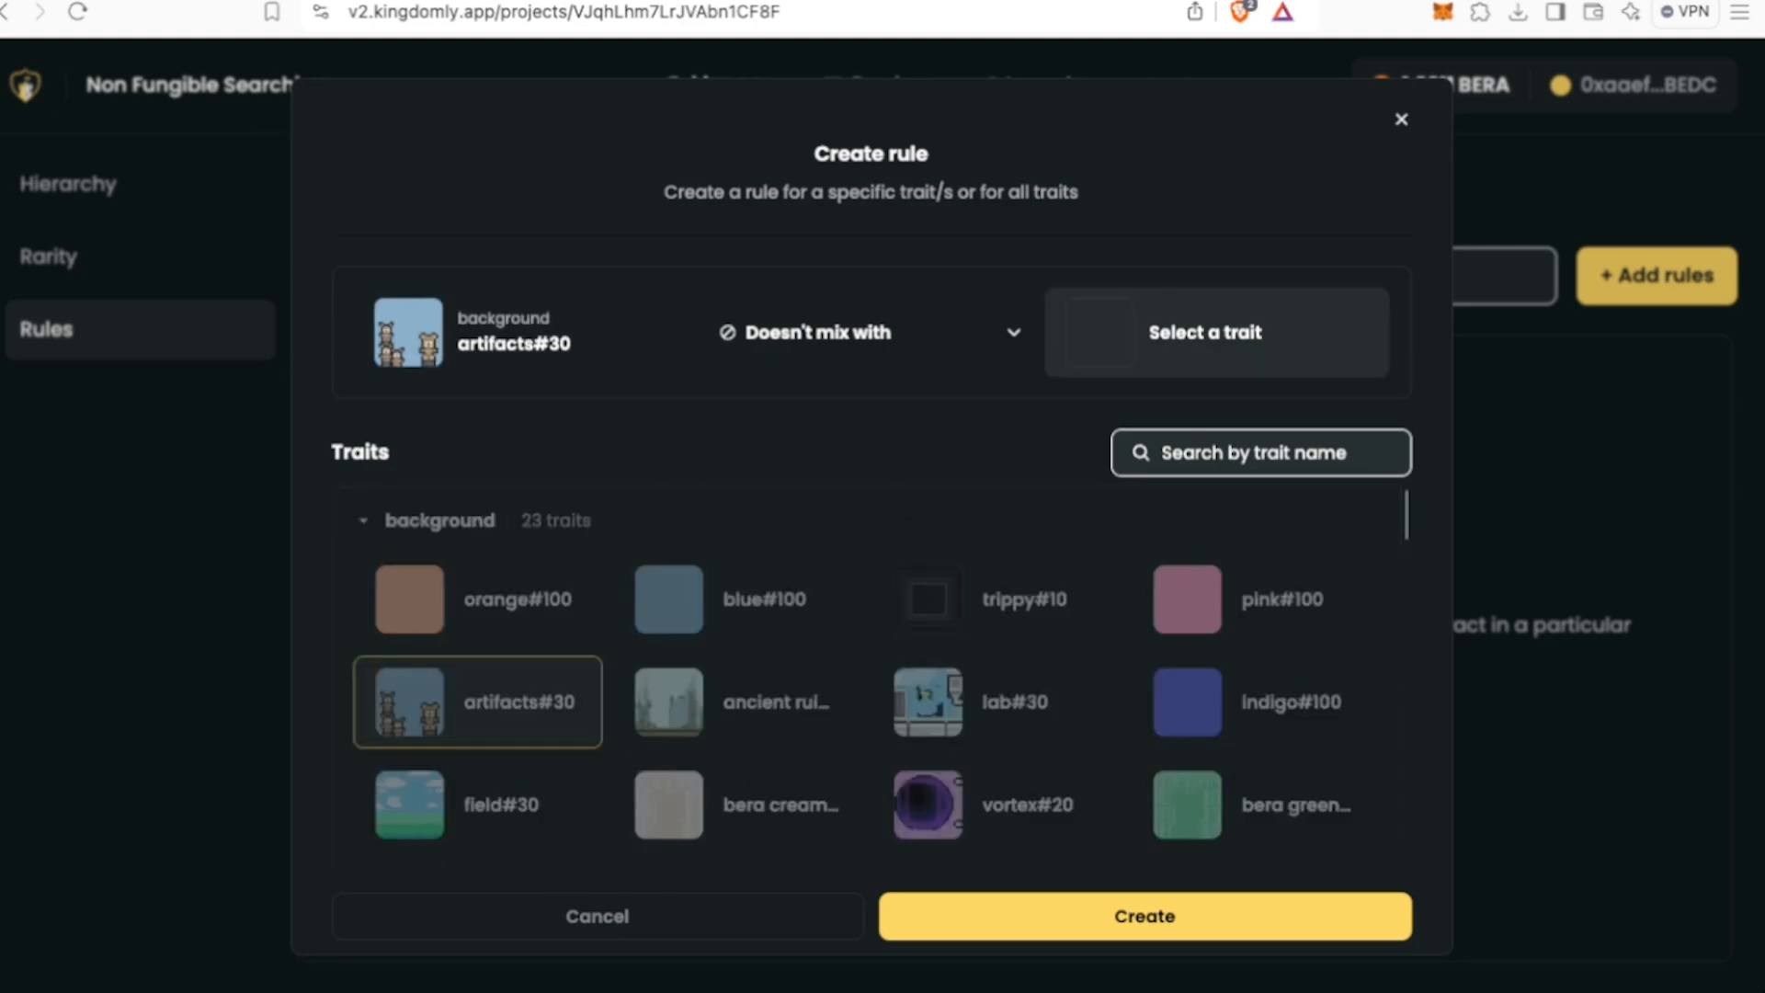
pyautogui.scroll(-10, 865, 680)
pyautogui.click(996, 605)
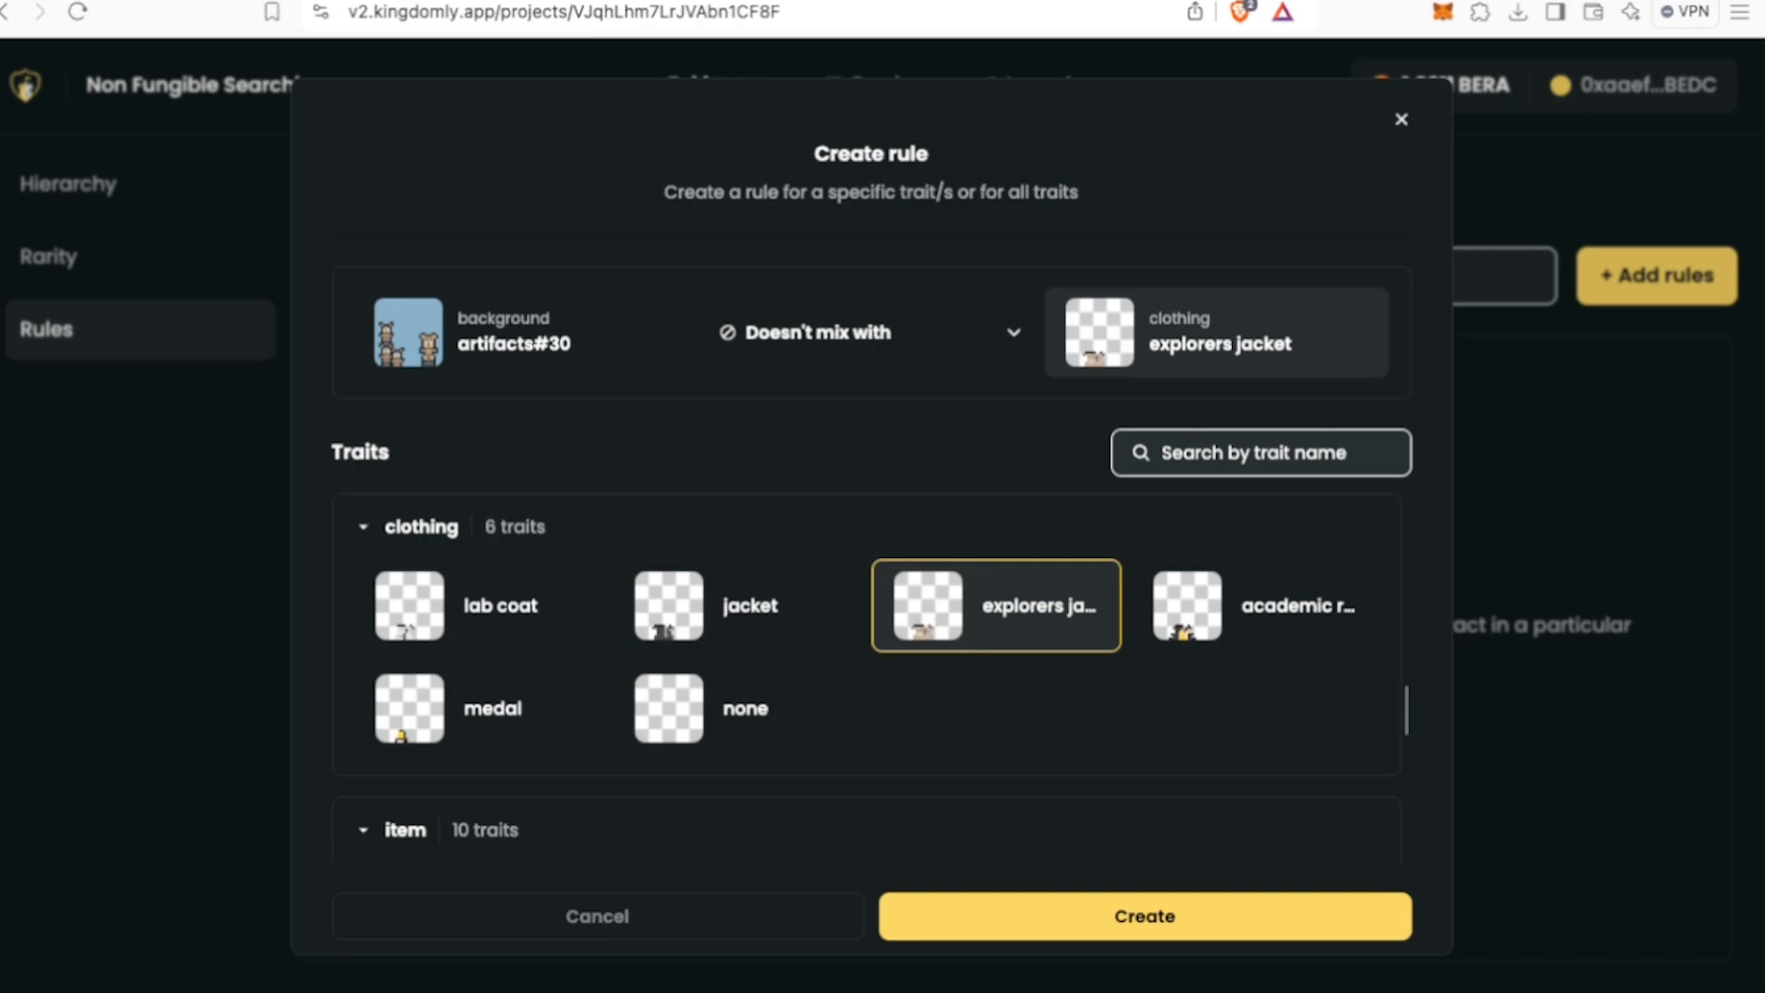
pyautogui.click(1145, 917)
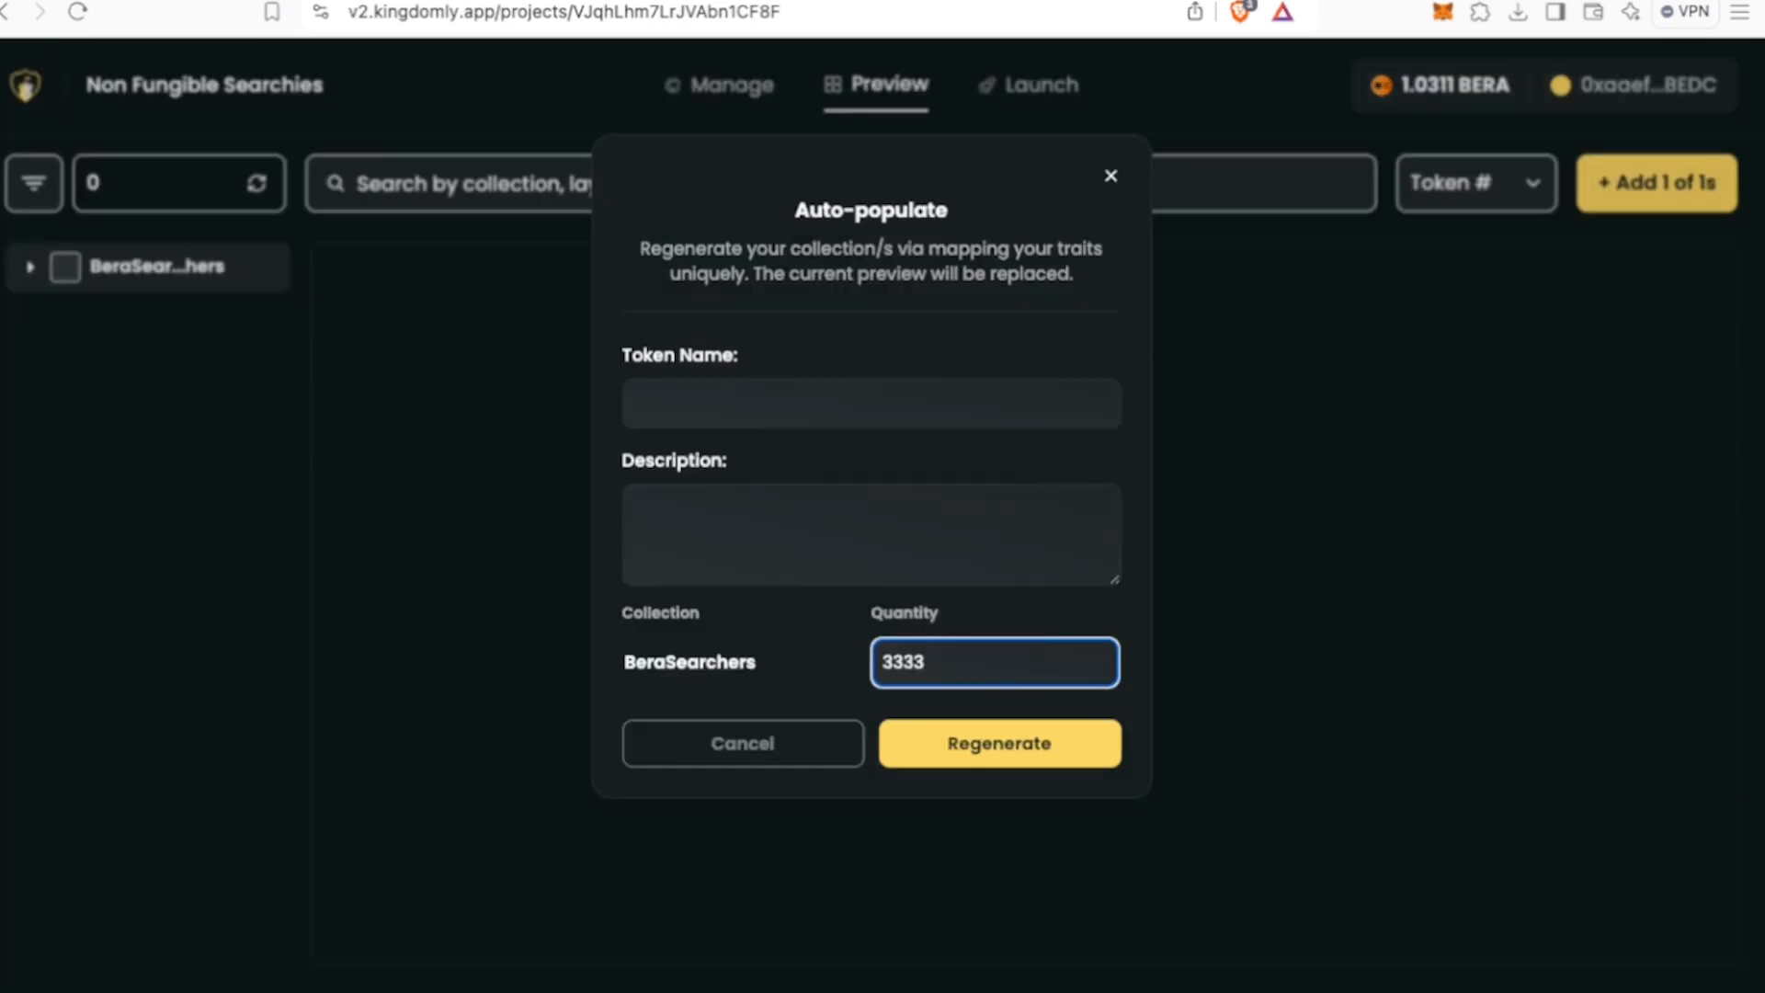
# - Regenerate 3333 BeraSearchers tokens with the token name Non Fungible Searchies and description "A collection of Non Fungible Researchooors"
pyautogui.click(871, 403)
pyautogui.write('Non Fungible Researchooors')
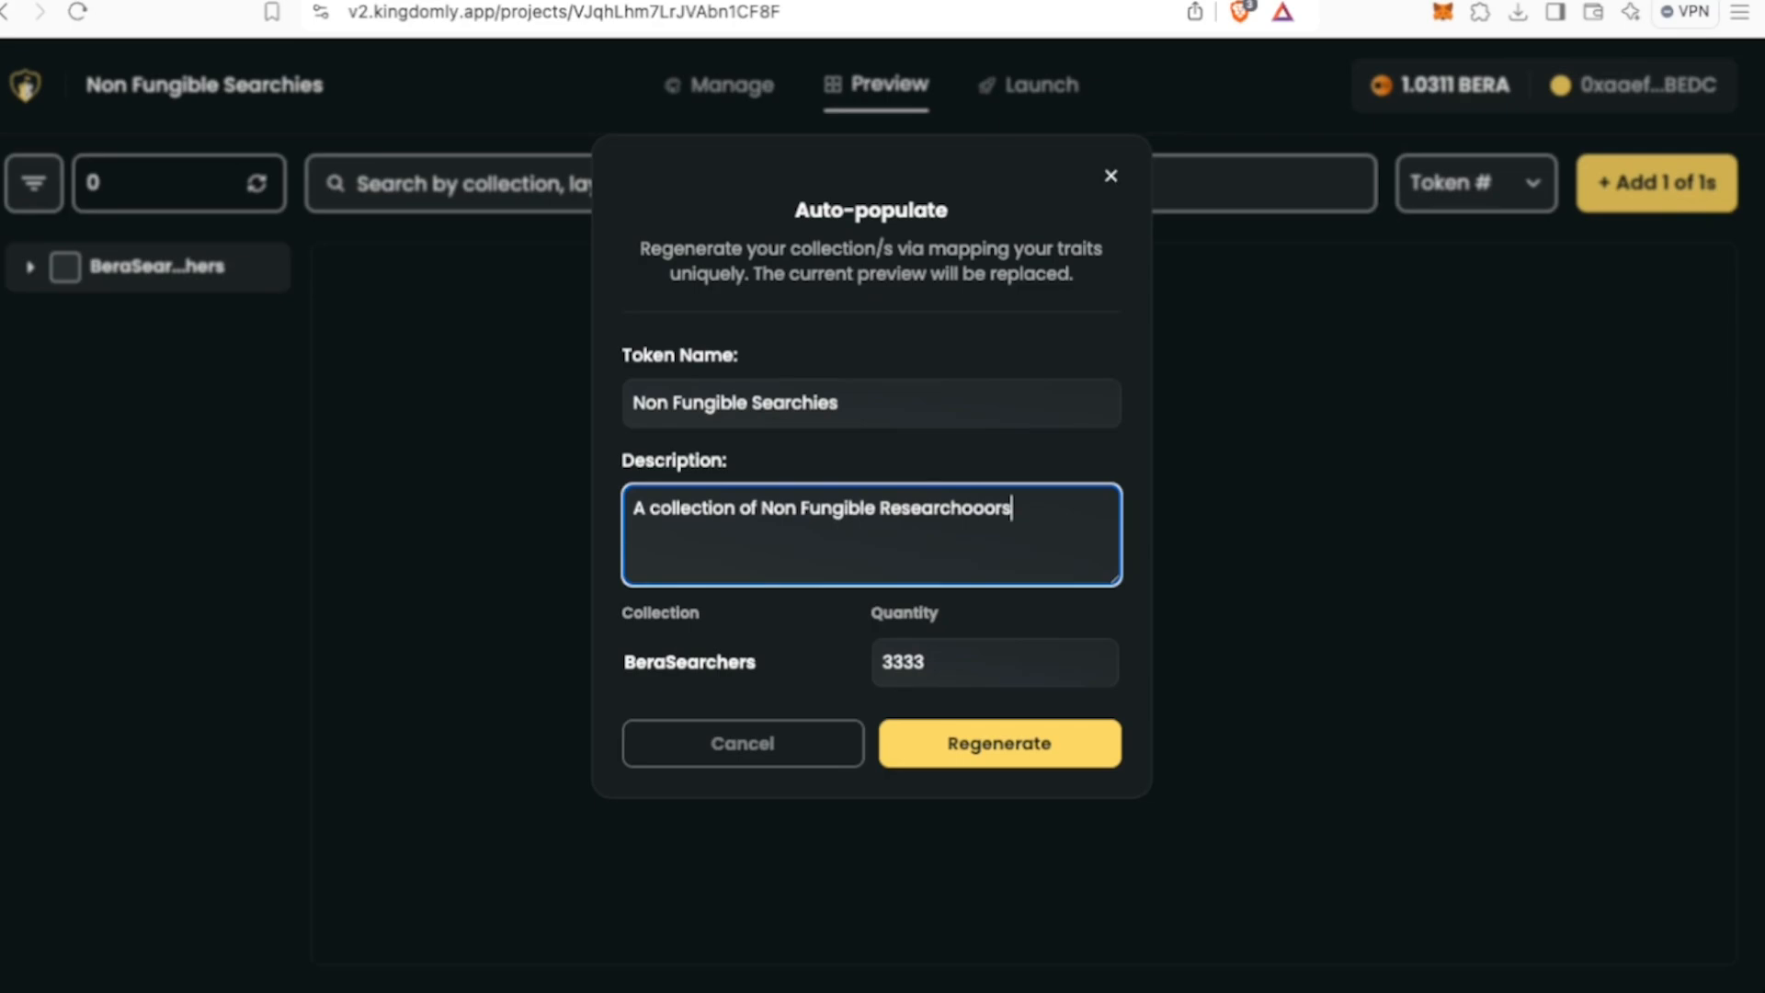
pyautogui.click(999, 744)
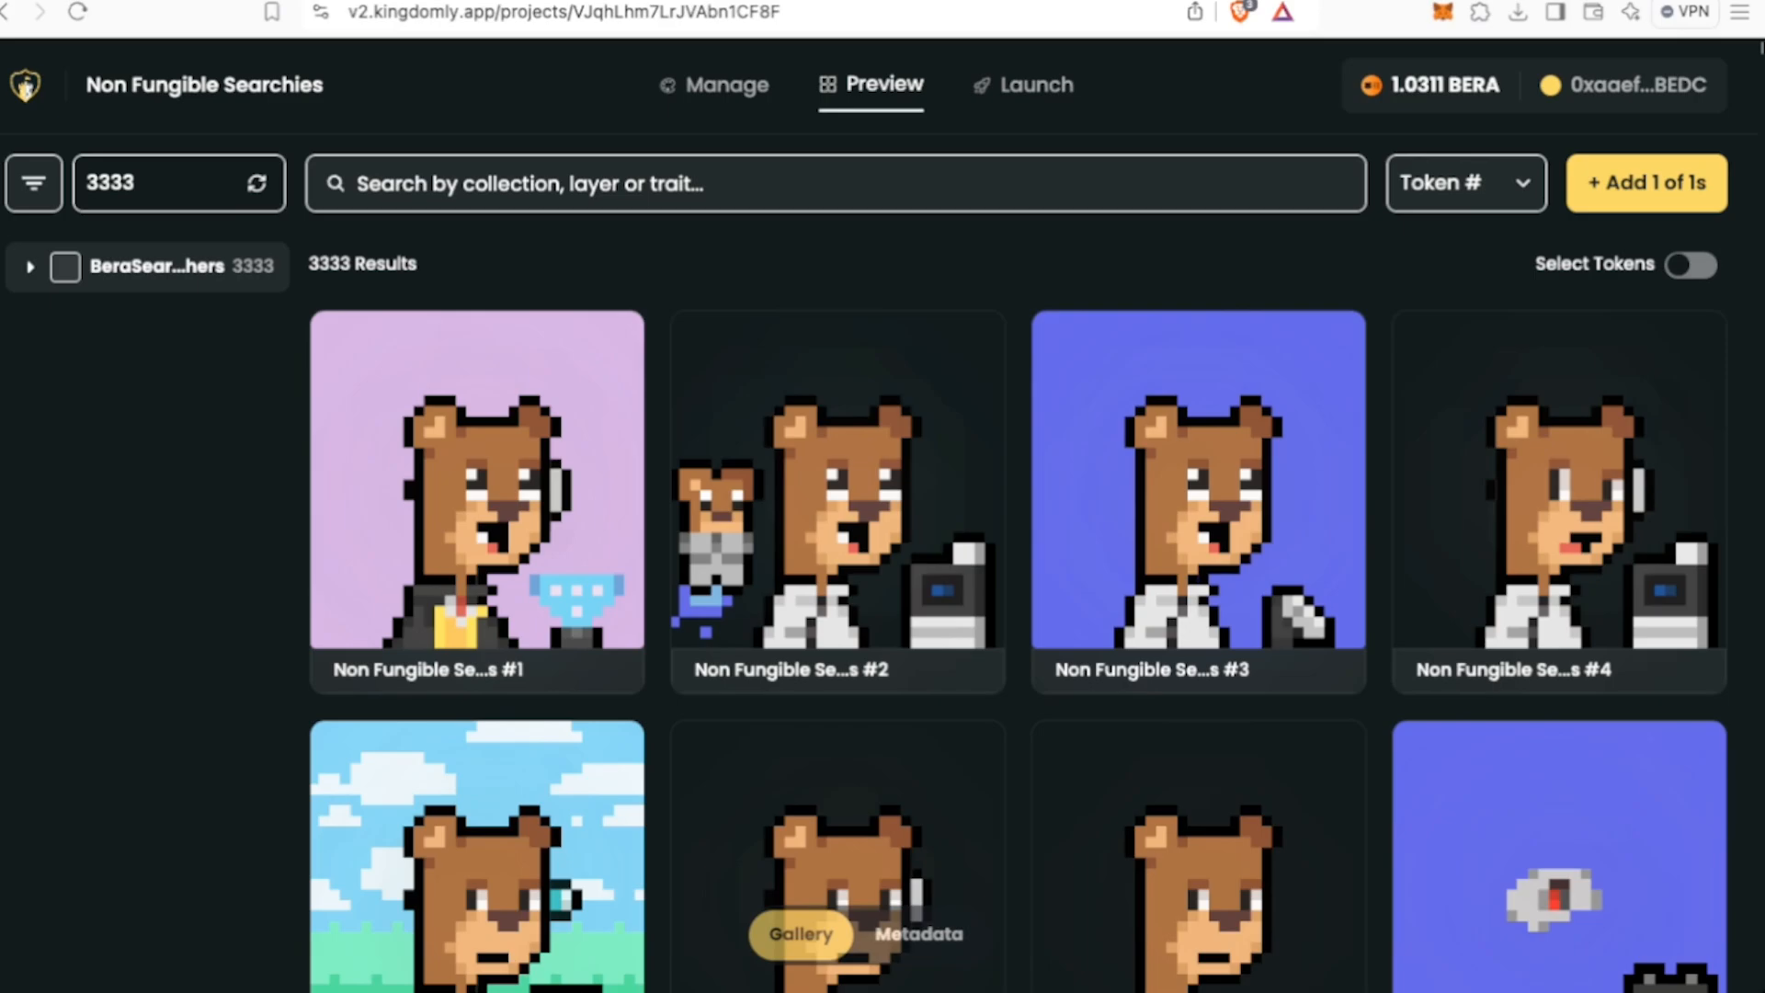
# - Examine the generated tokens in the preview gallery for missing or badly layered traits
pyautogui.scroll(-3, 1019, 607)
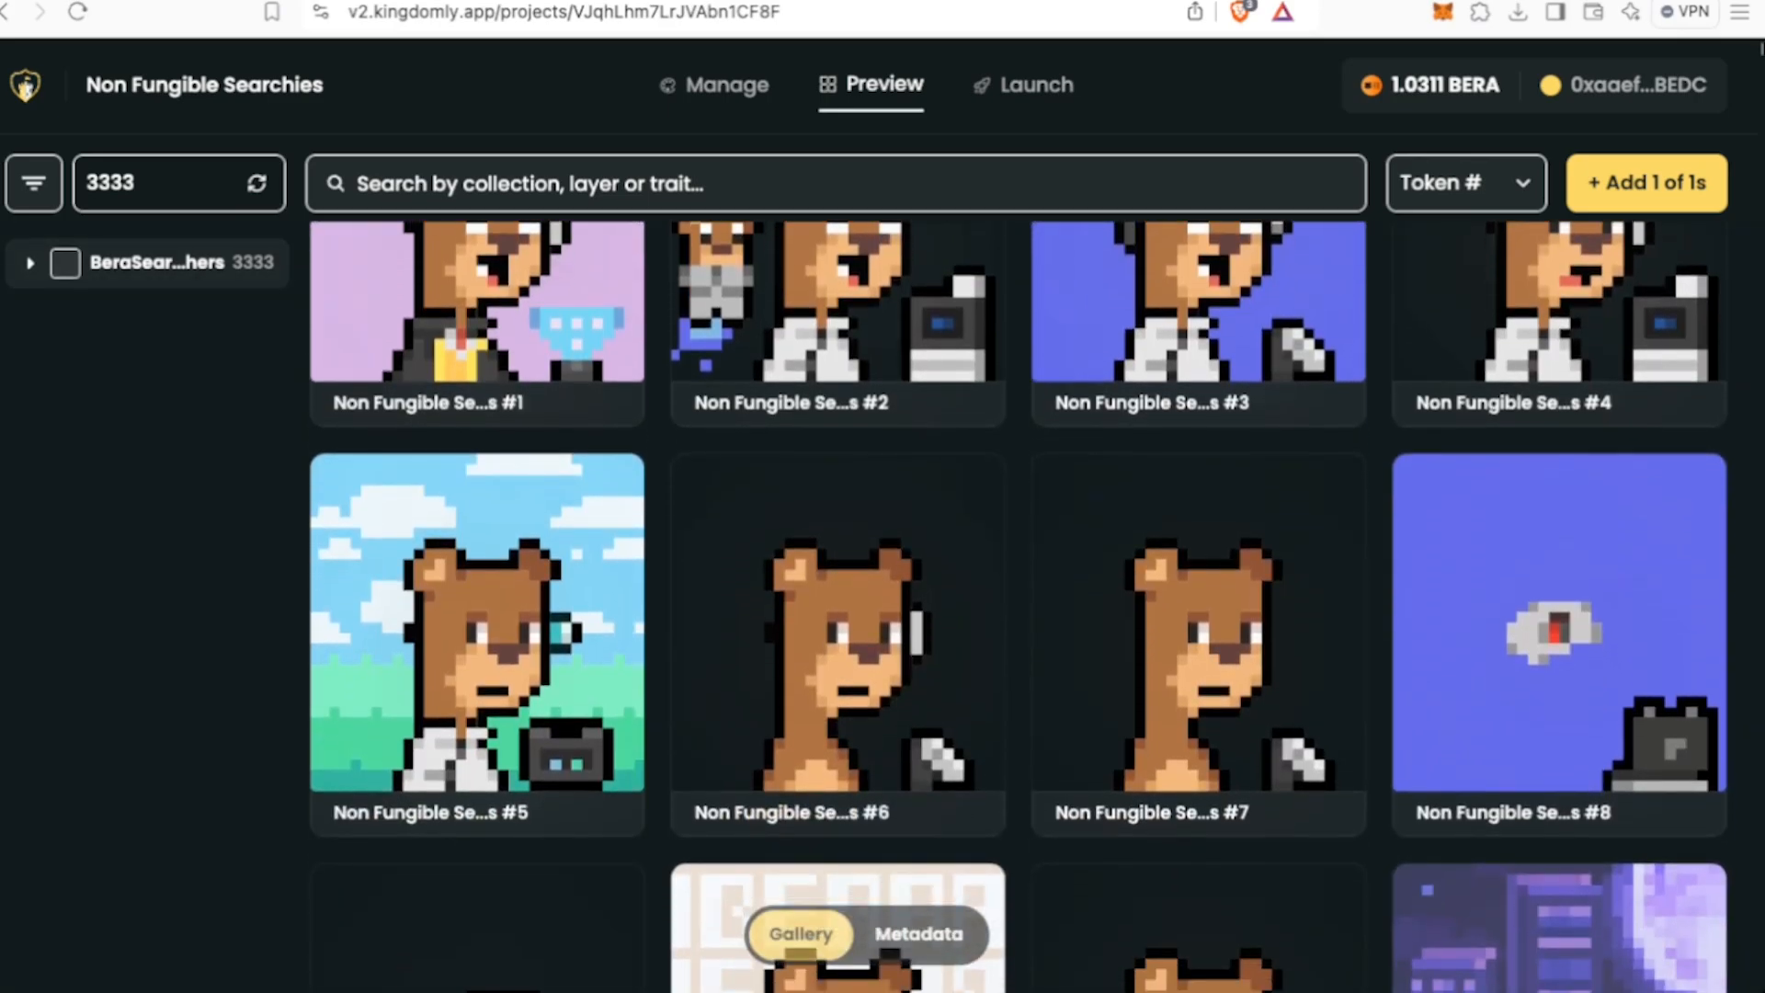
pyautogui.scroll(-5, 1019, 607)
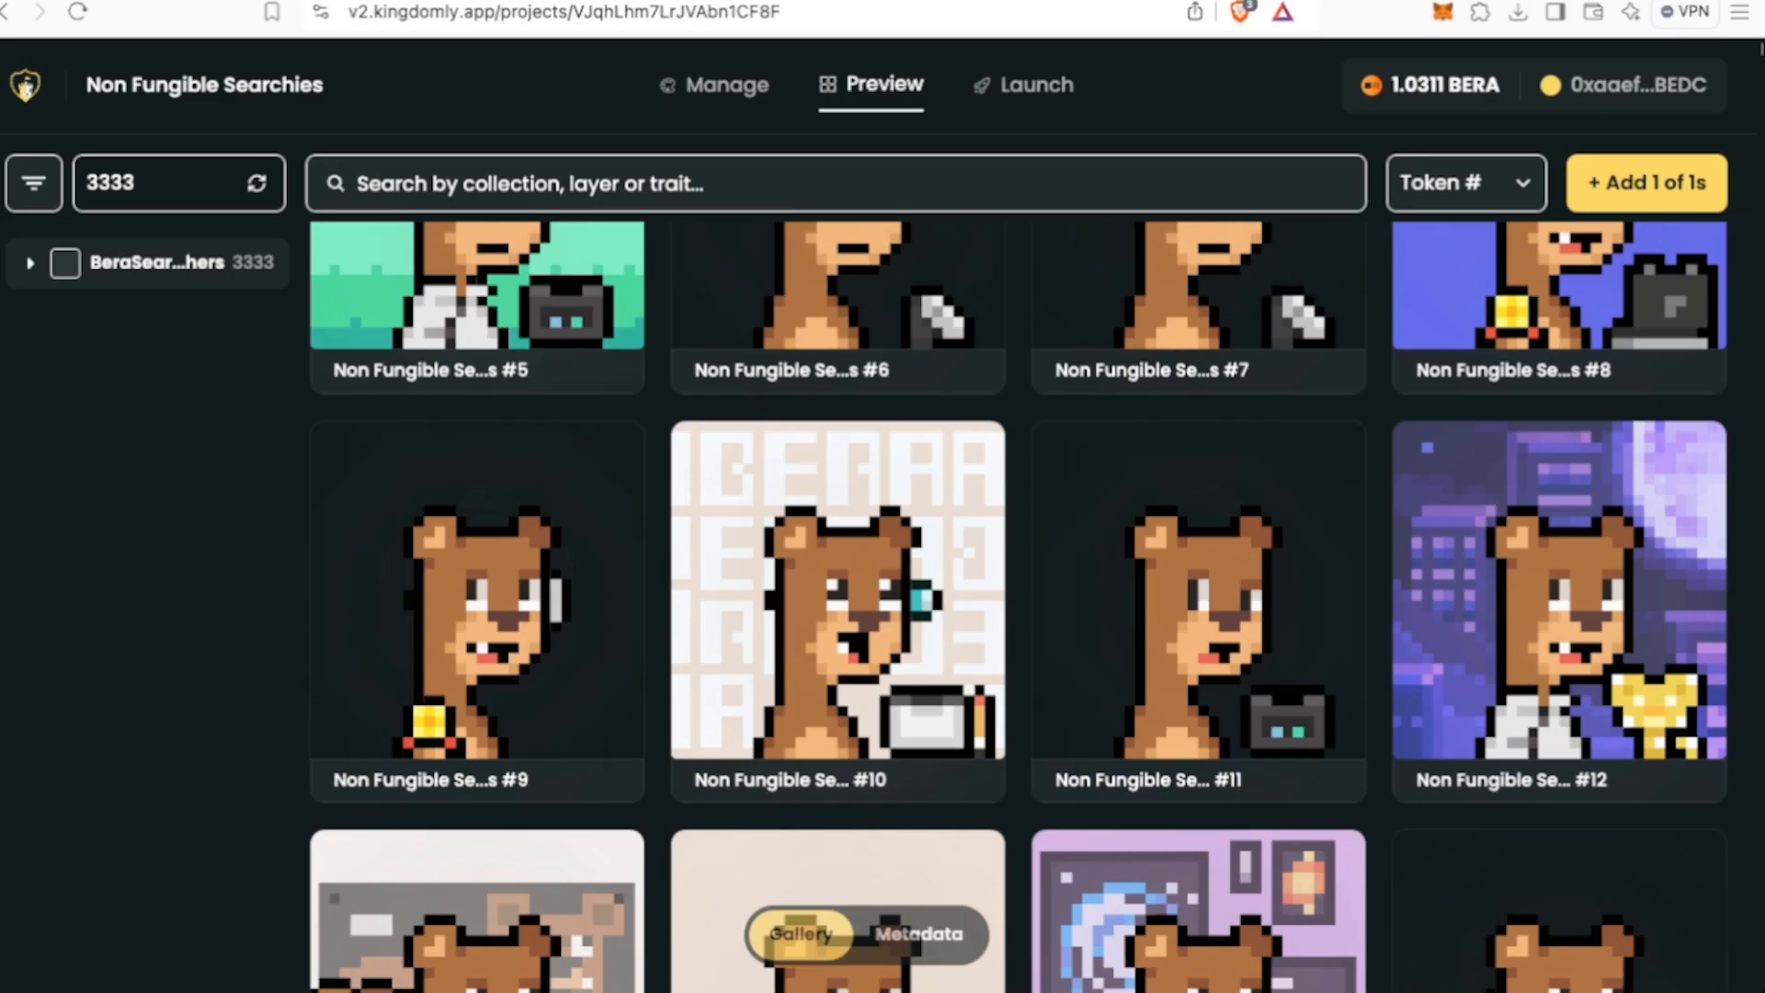
pyautogui.scroll(-6, 1019, 606)
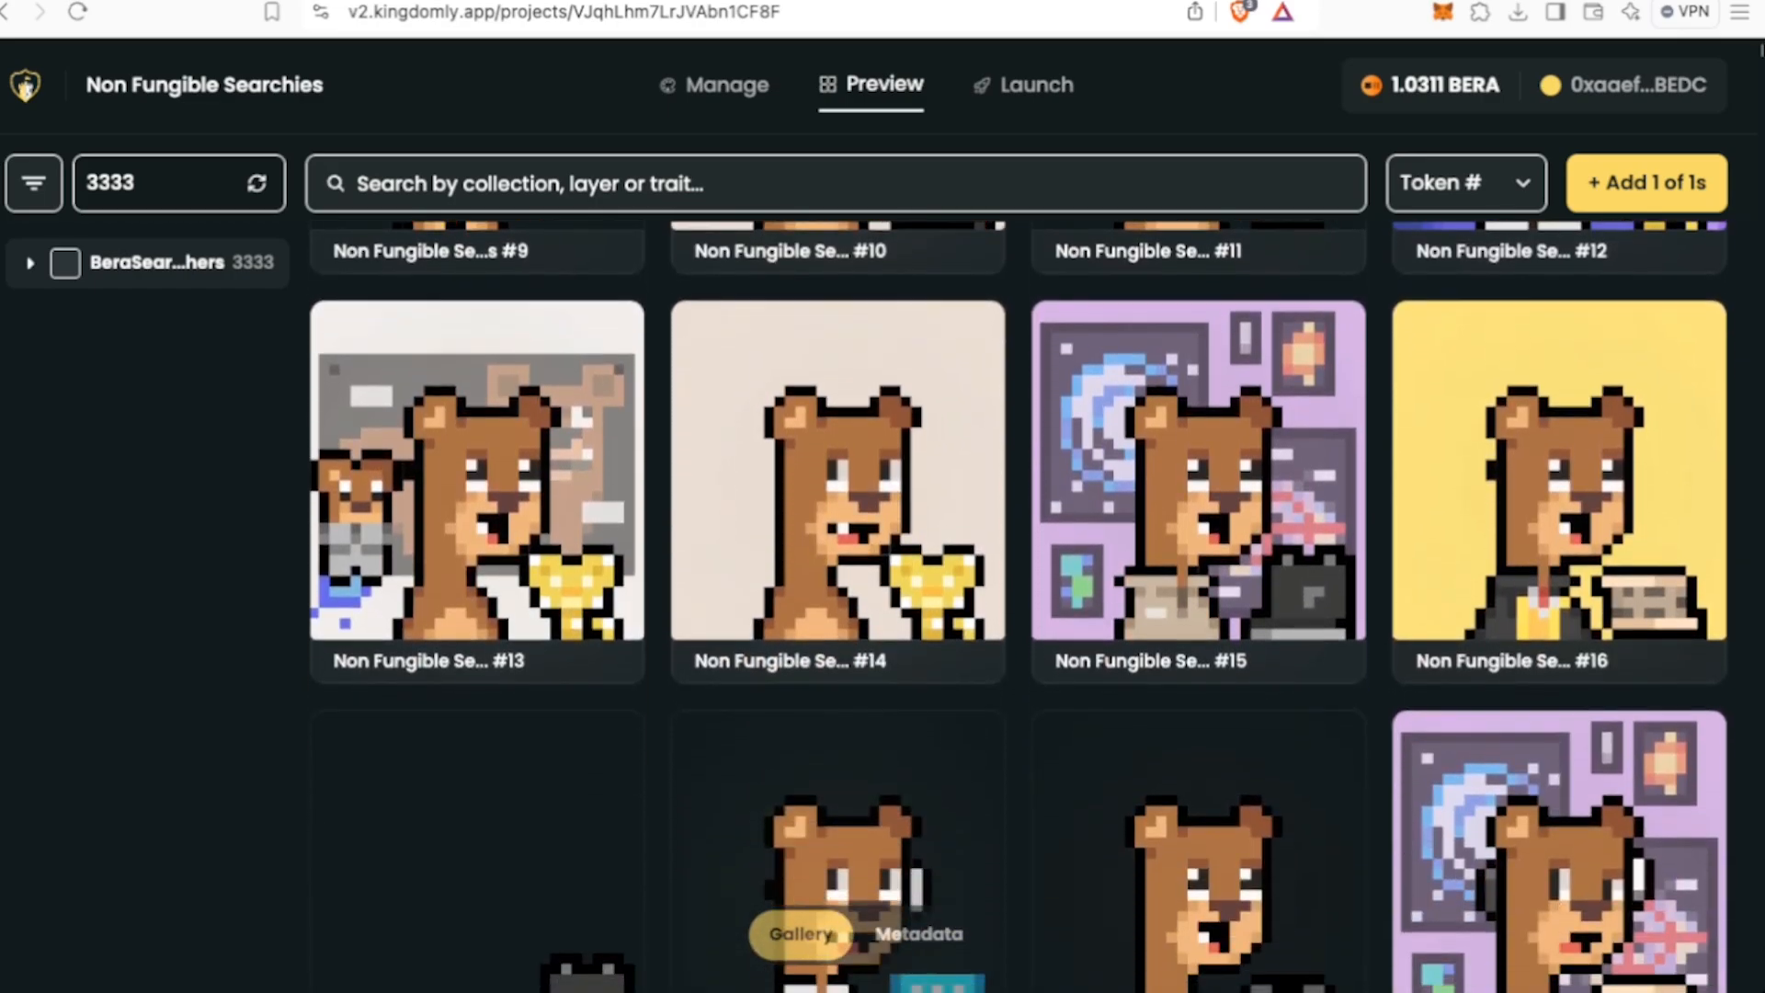
pyautogui.scroll(-4, 1018, 607)
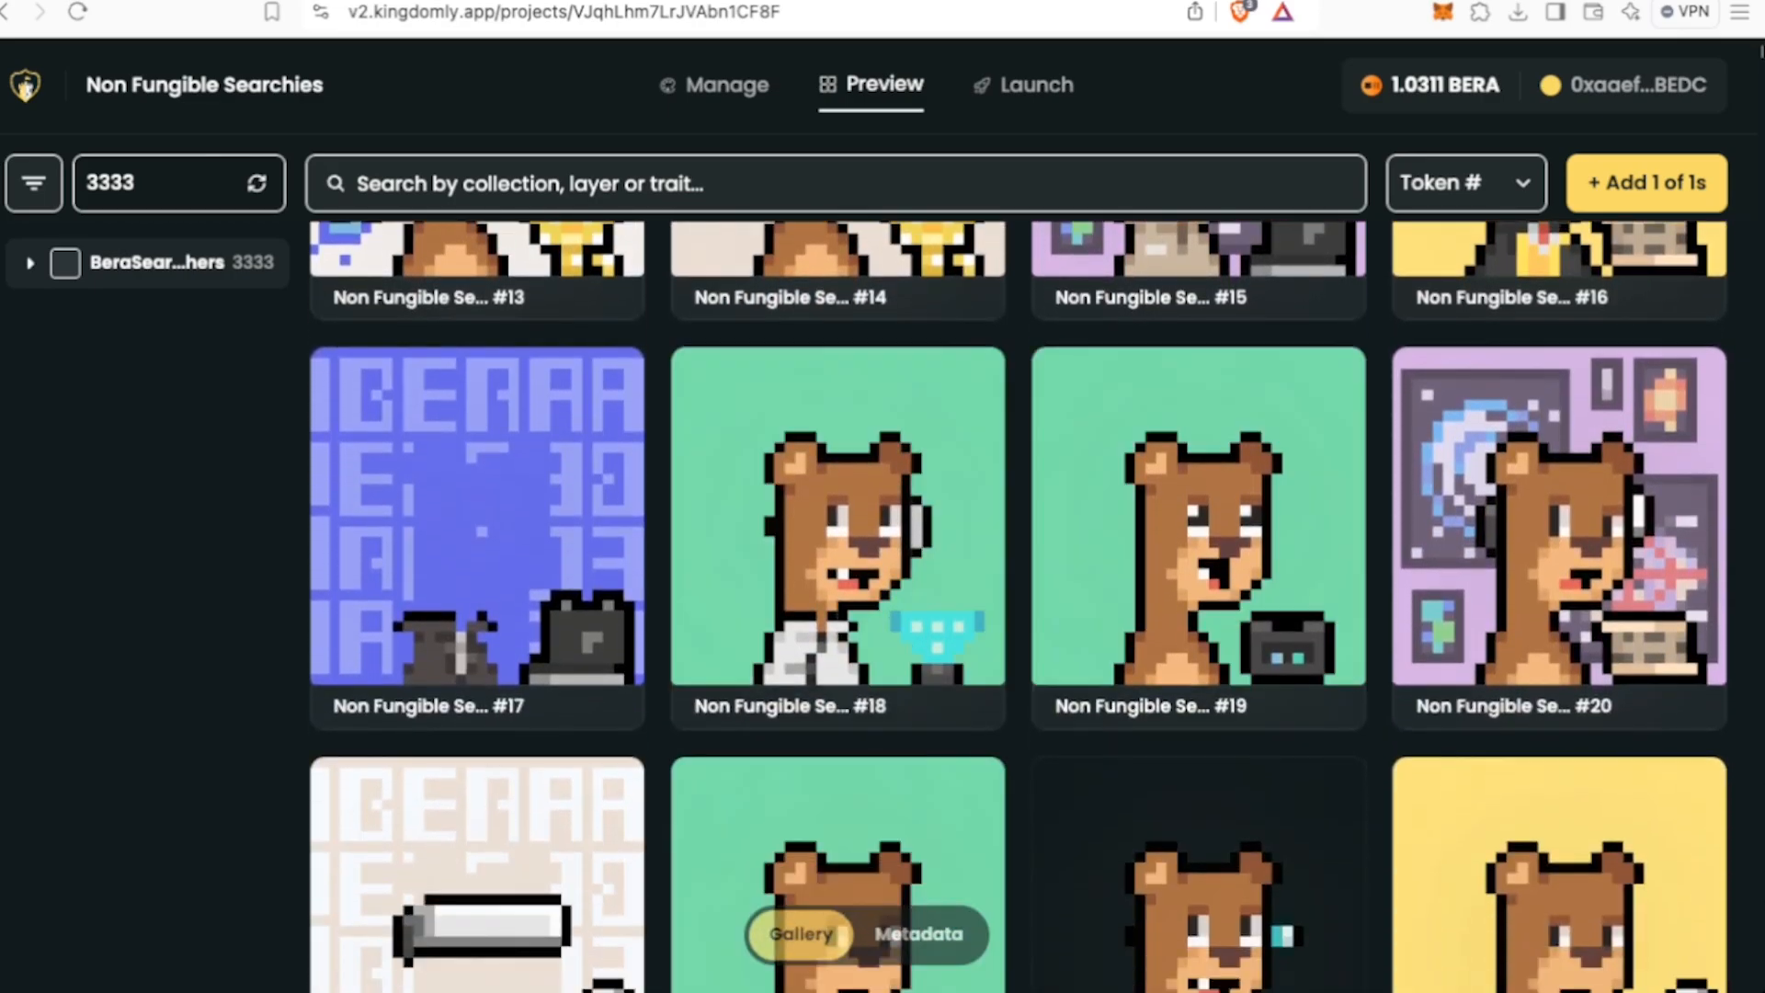
pyautogui.scroll(-13, 1019, 606)
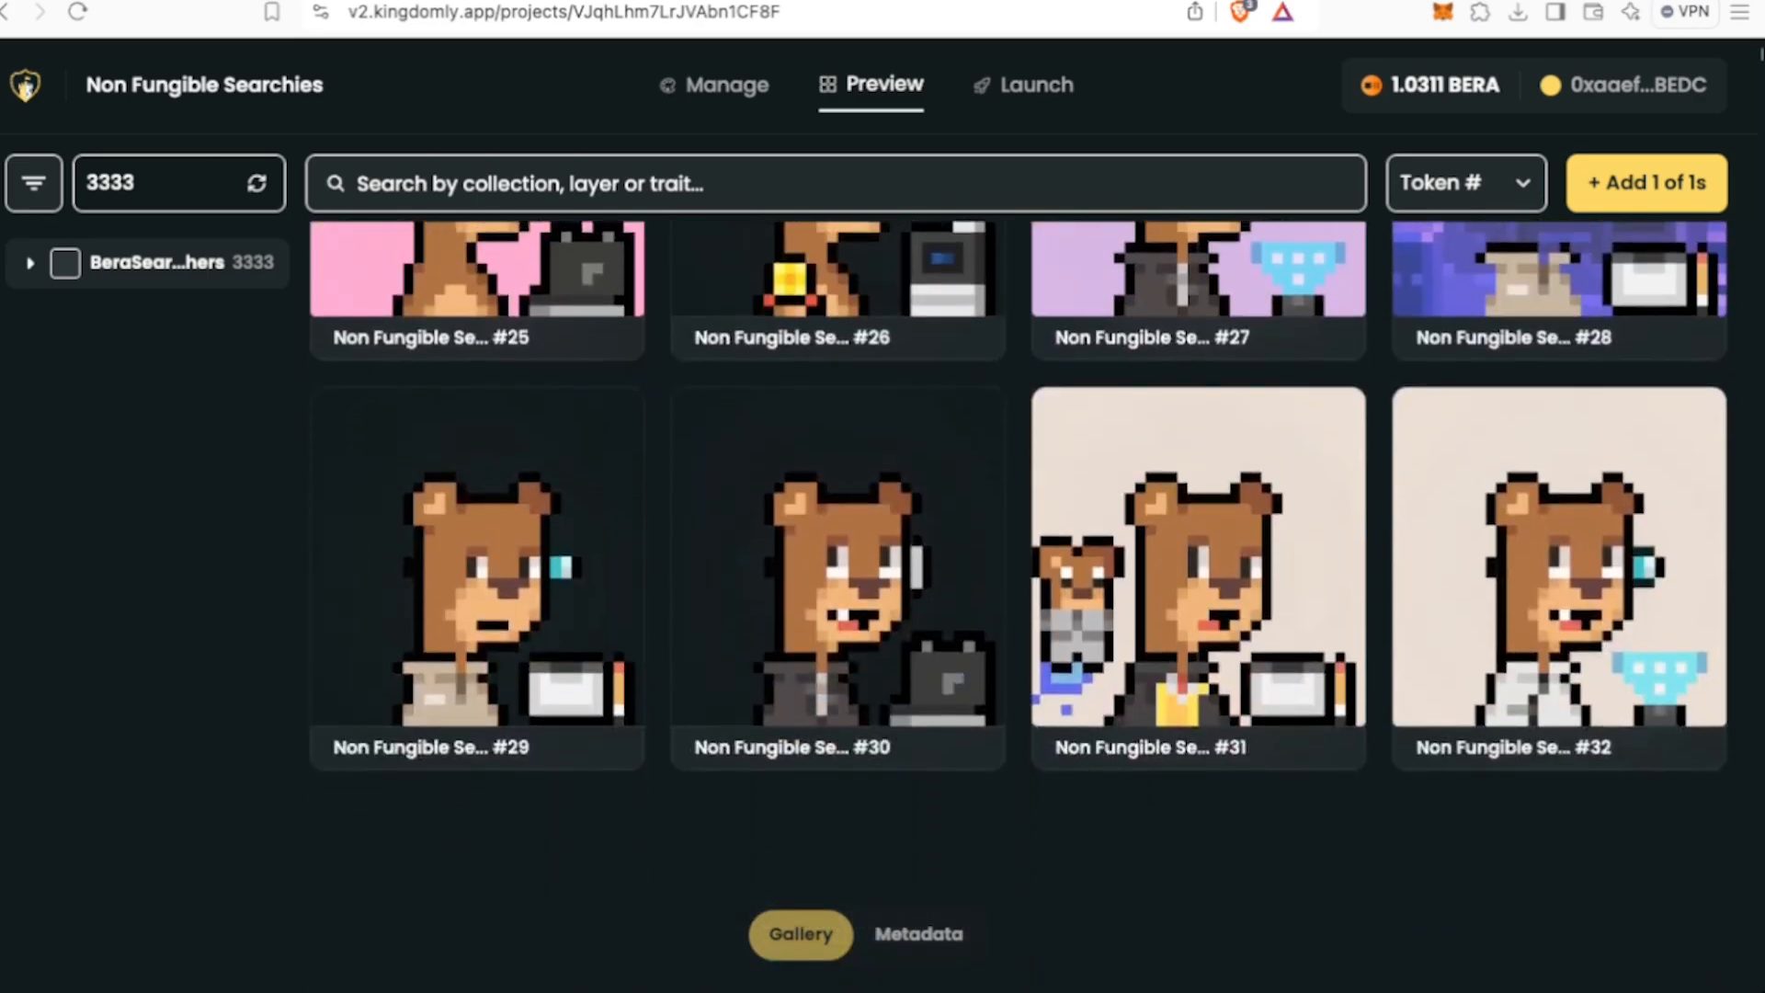
pyautogui.scroll(-18, 1019, 606)
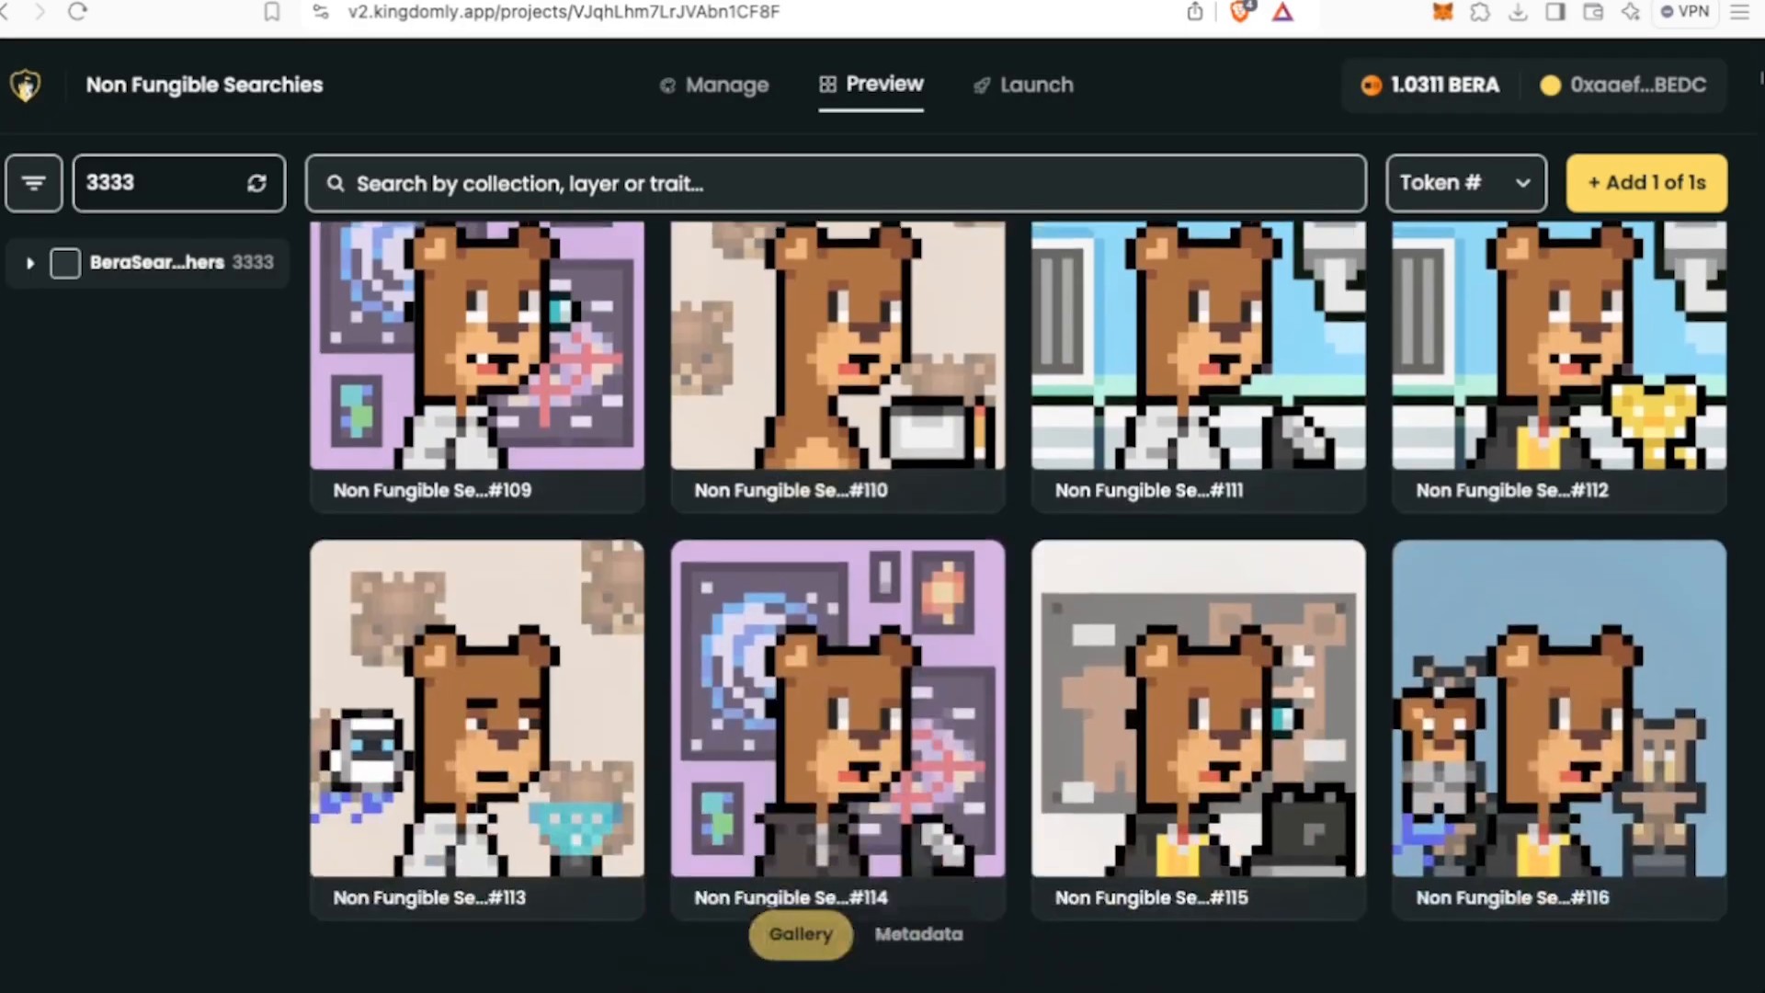
pyautogui.scroll(-8, 1019, 607)
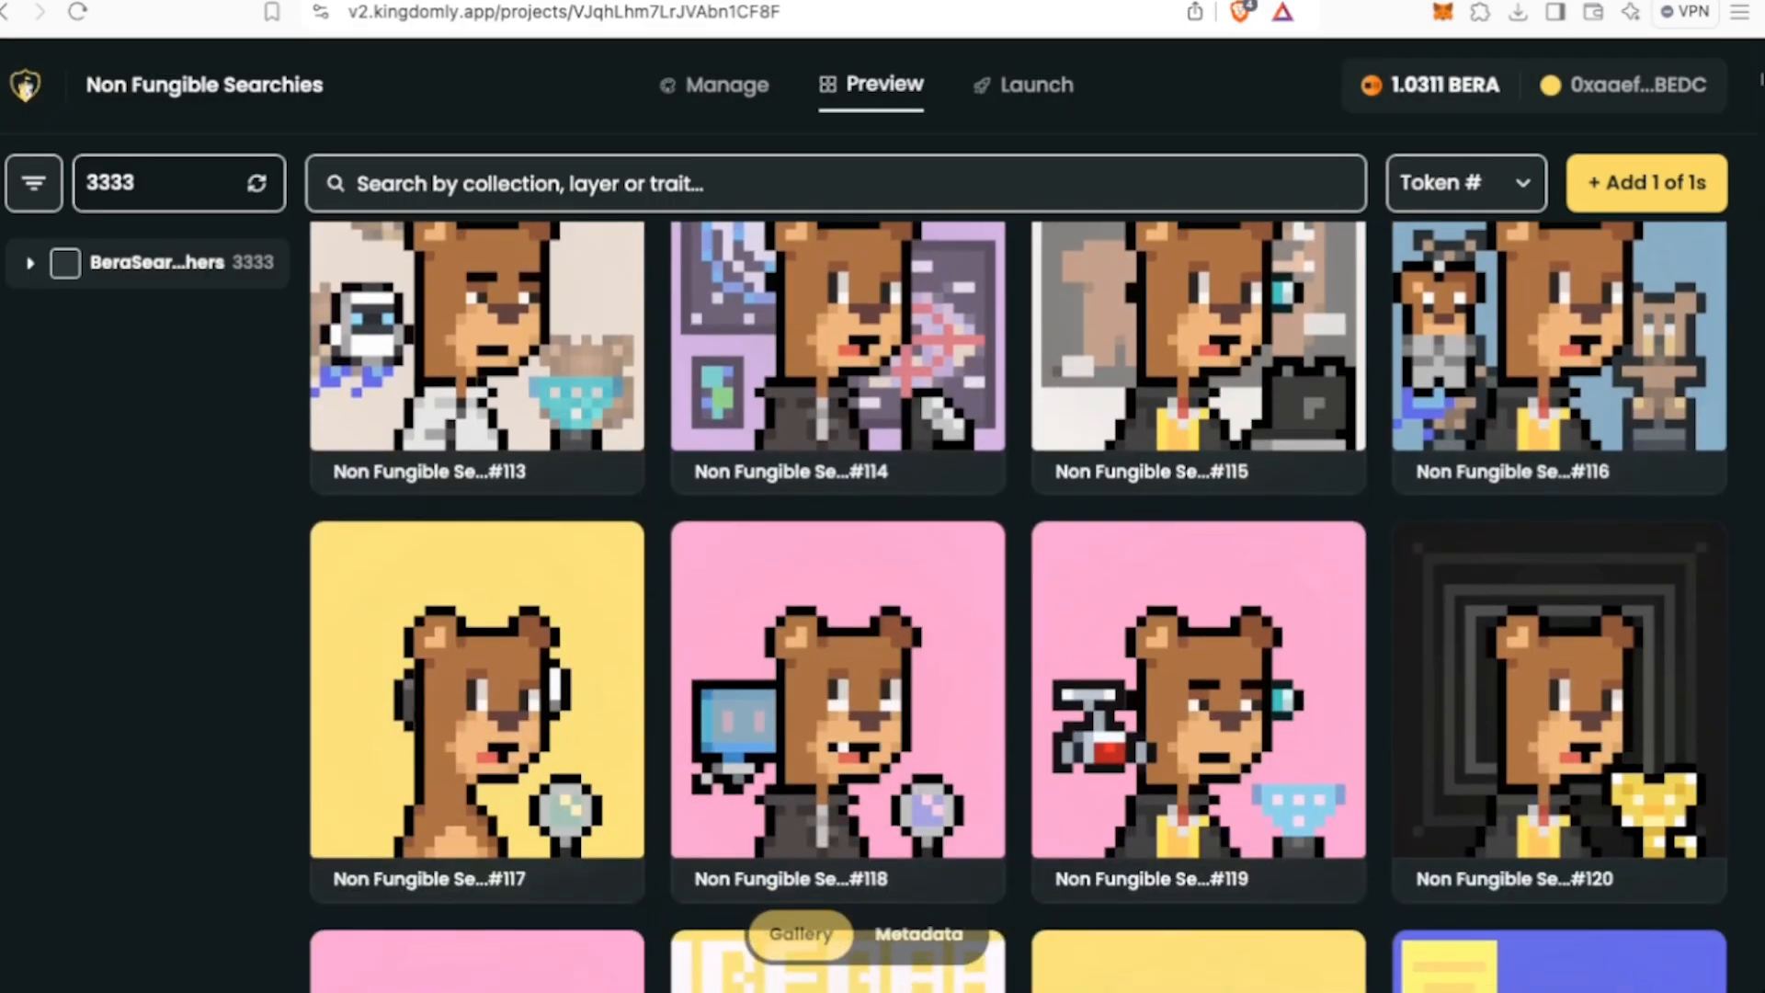
pyautogui.scroll(-6, 1019, 607)
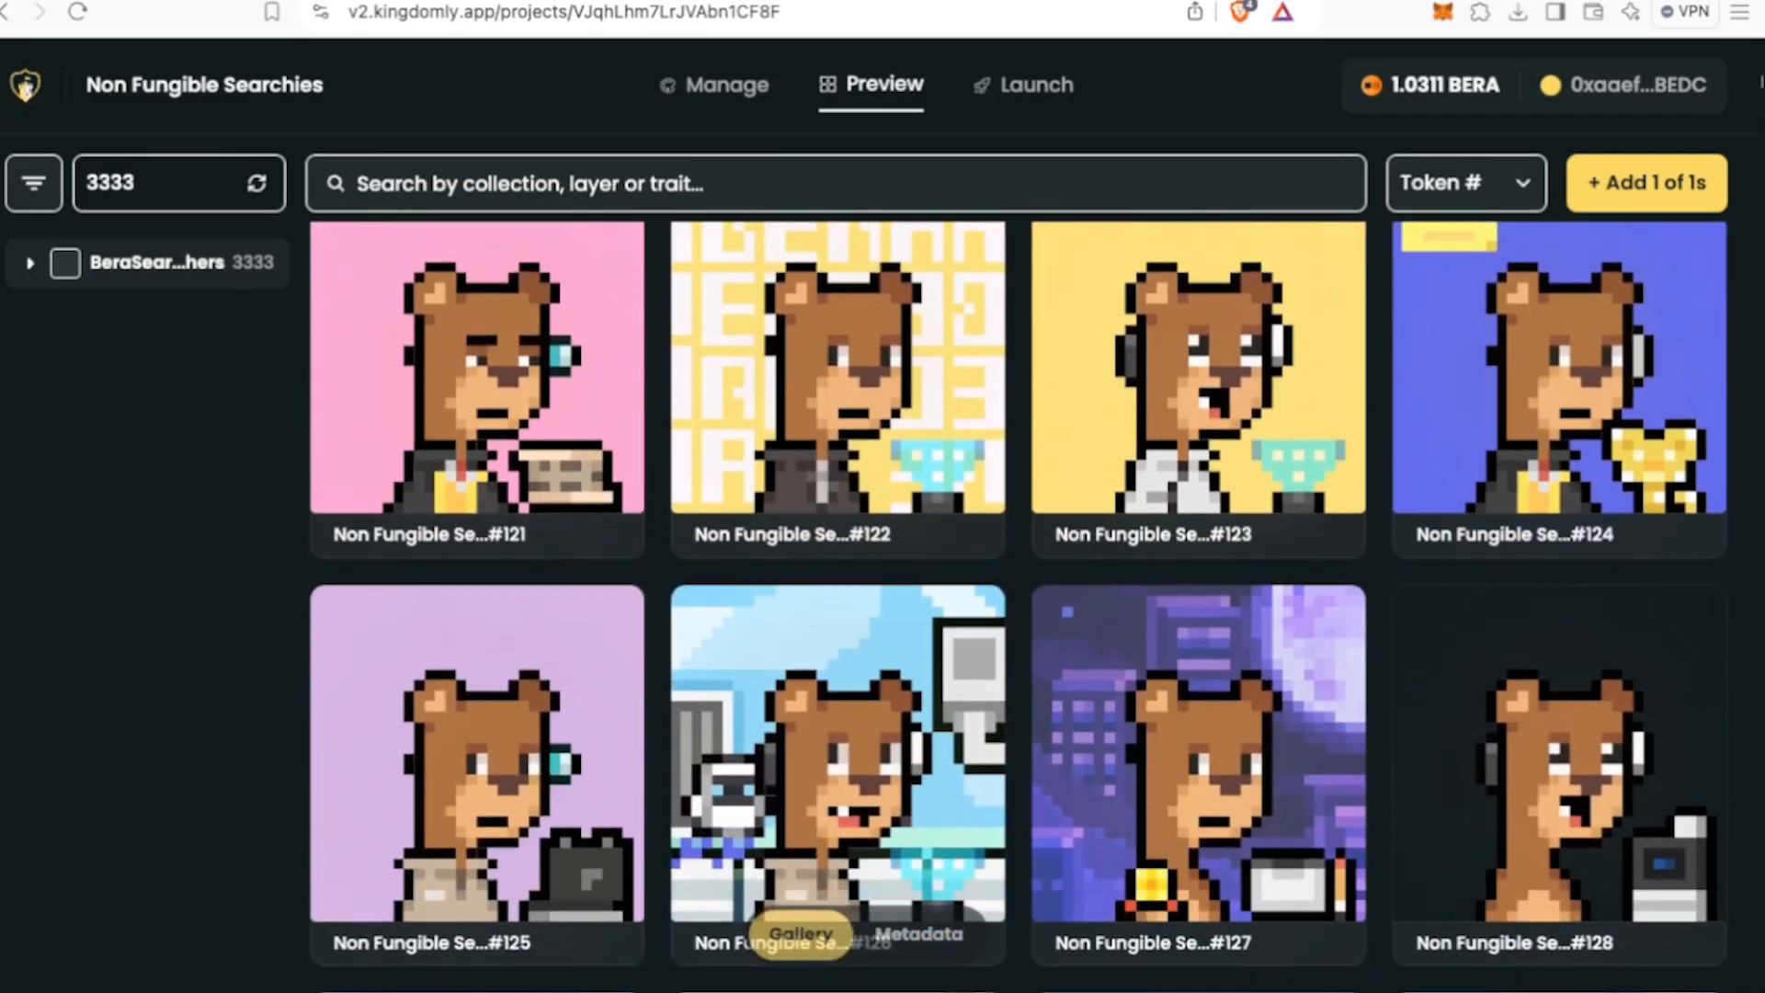
pyautogui.scroll(-8, 1019, 607)
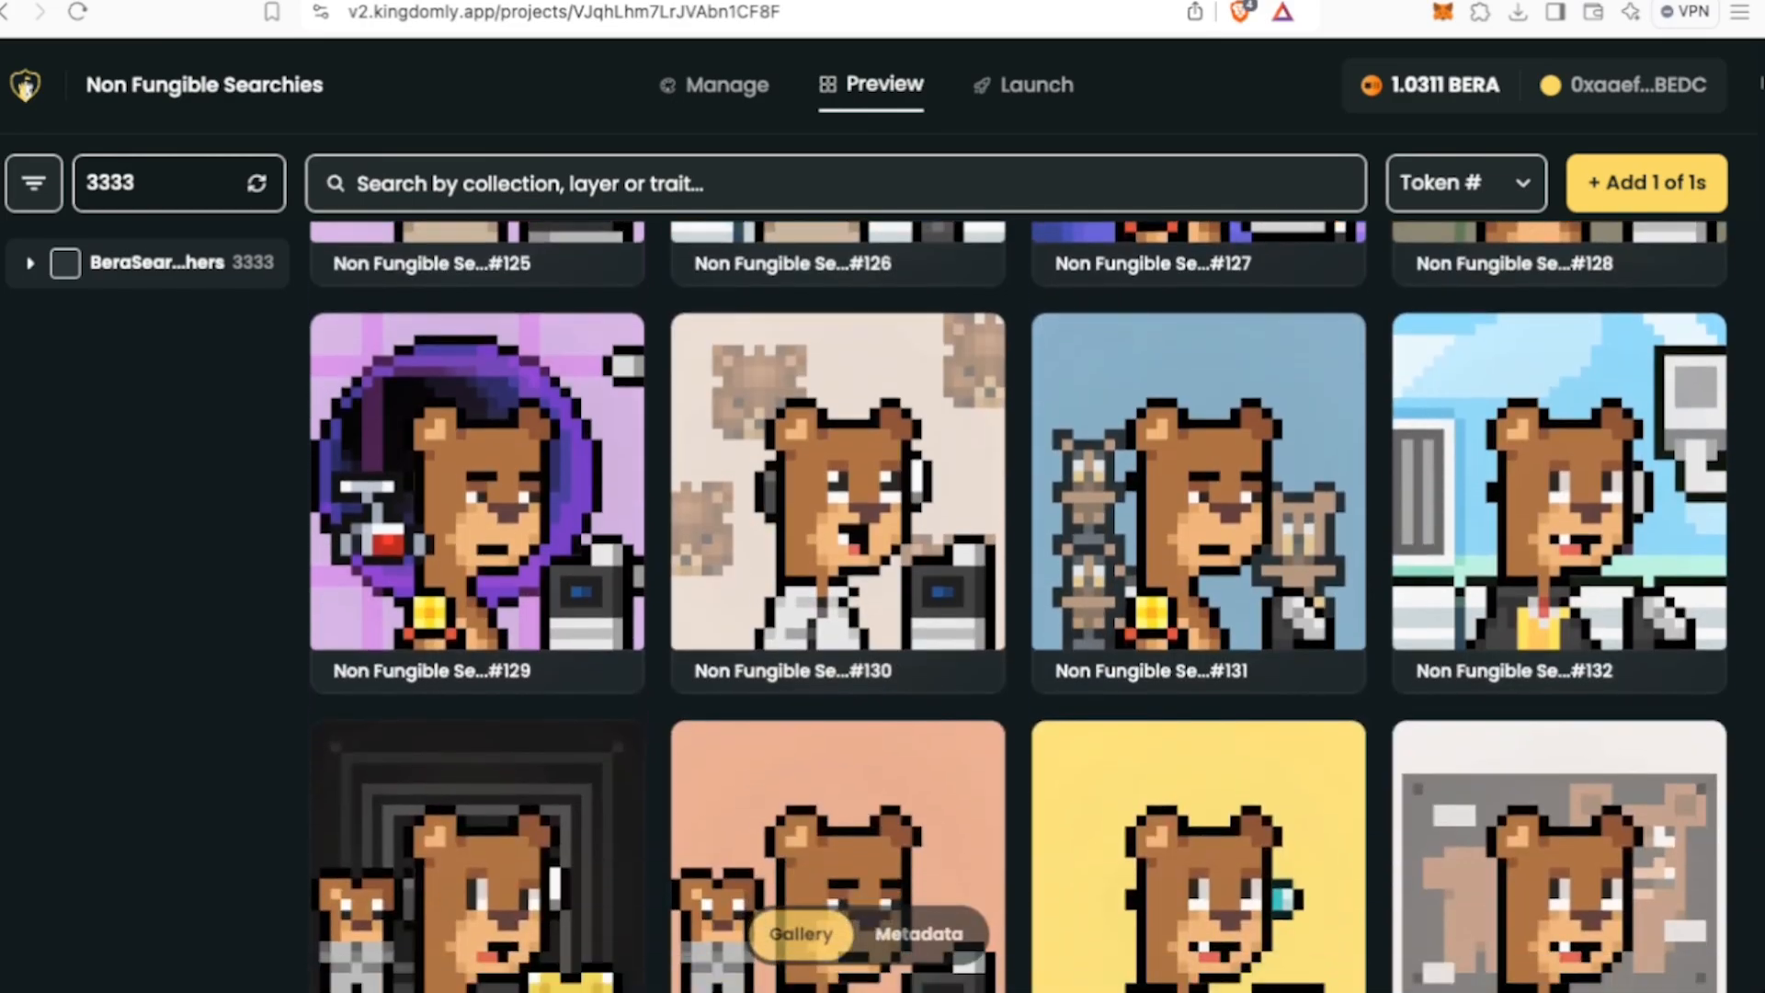
pyautogui.scroll(-8, 1019, 606)
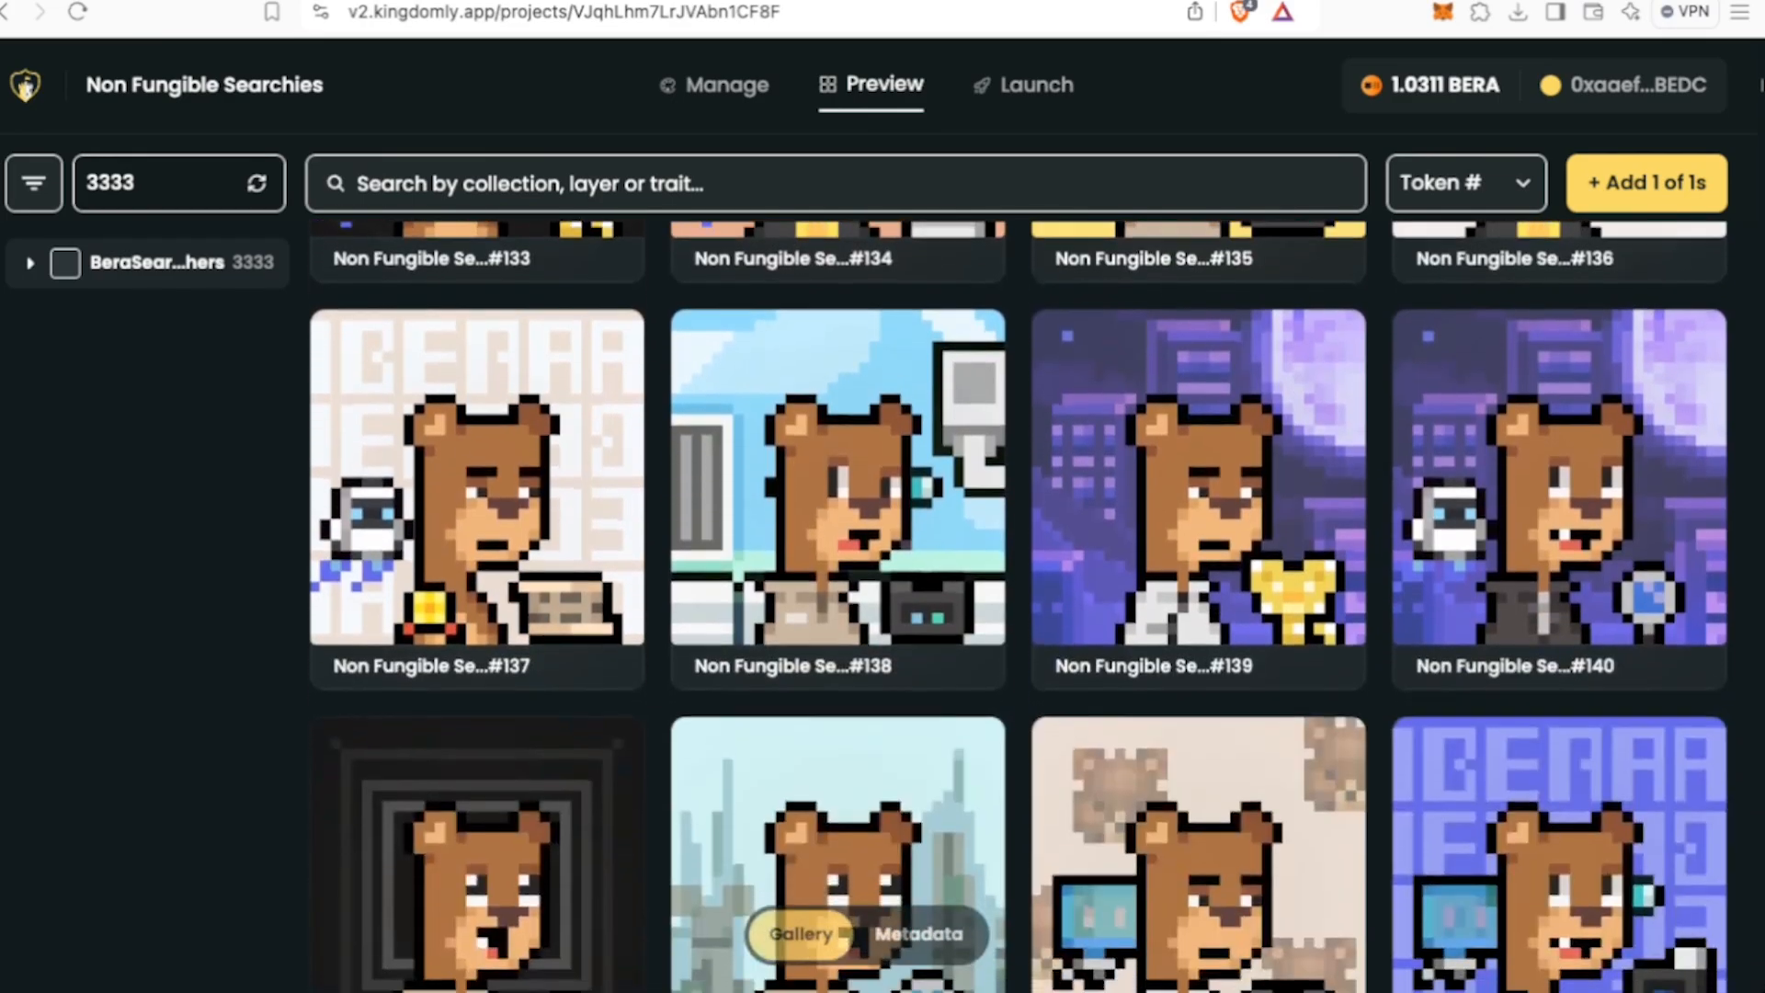
pyautogui.scroll(-6, 1019, 607)
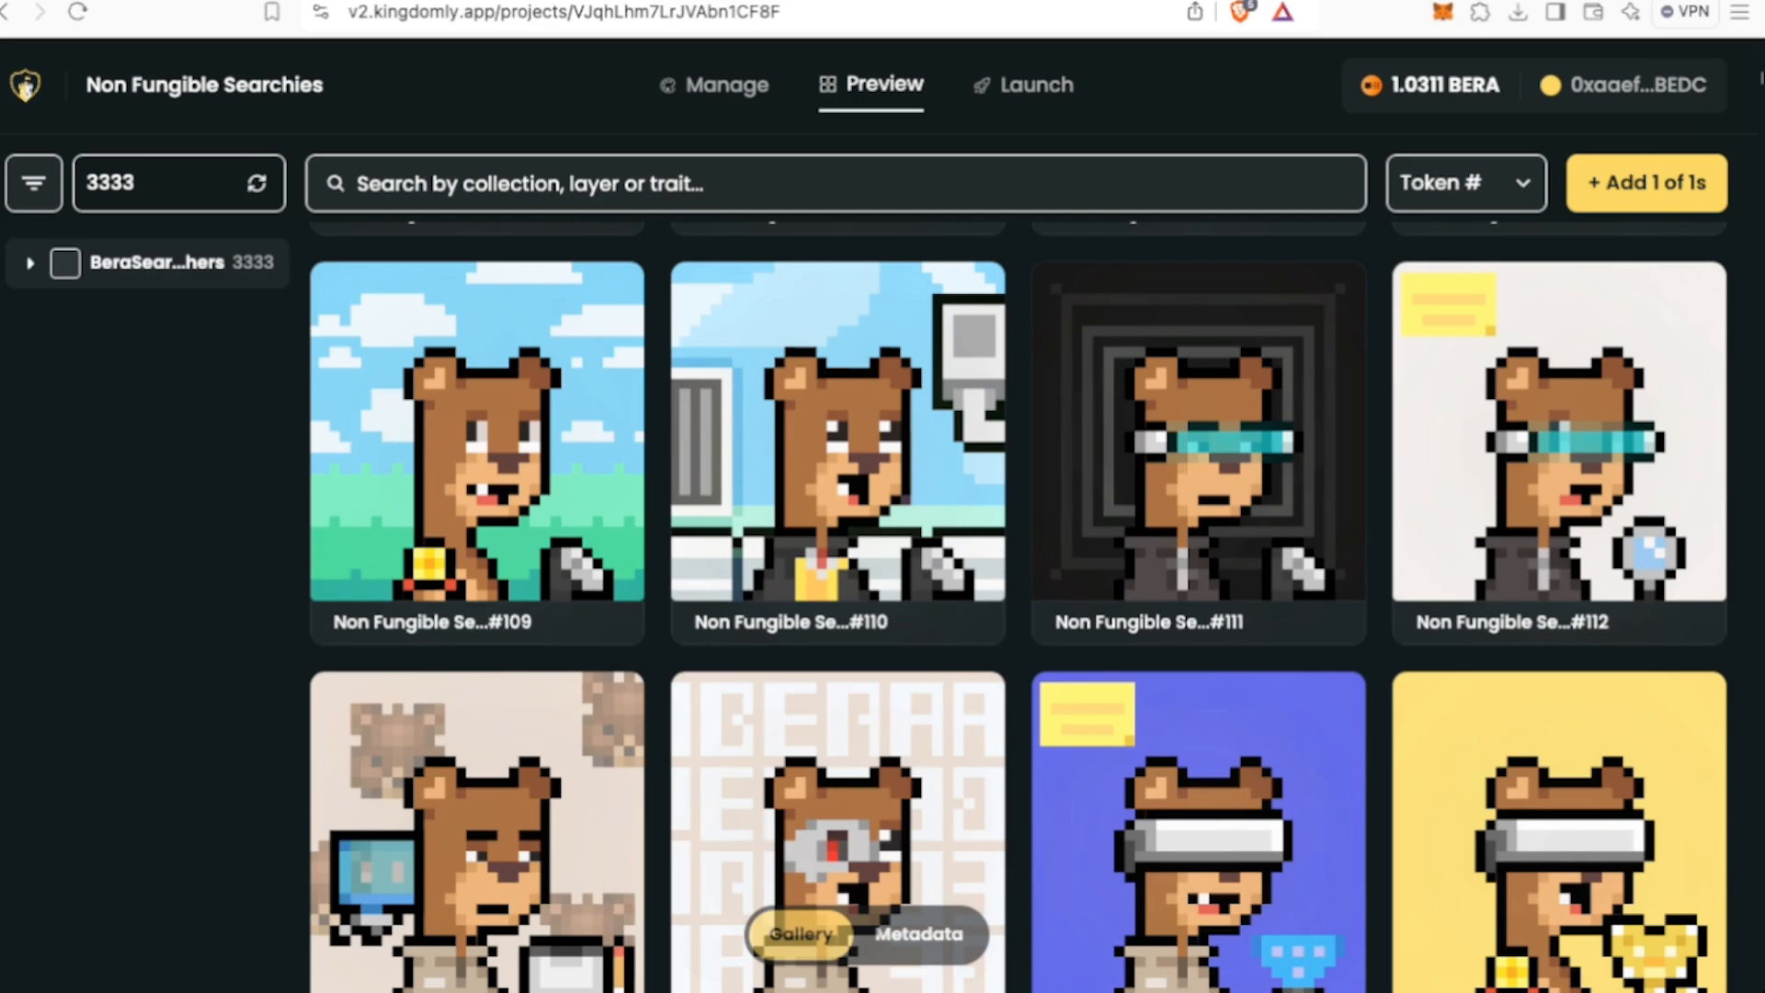
pyautogui.scroll(-1, 1019, 607)
pyautogui.scroll(-1, 1019, 606)
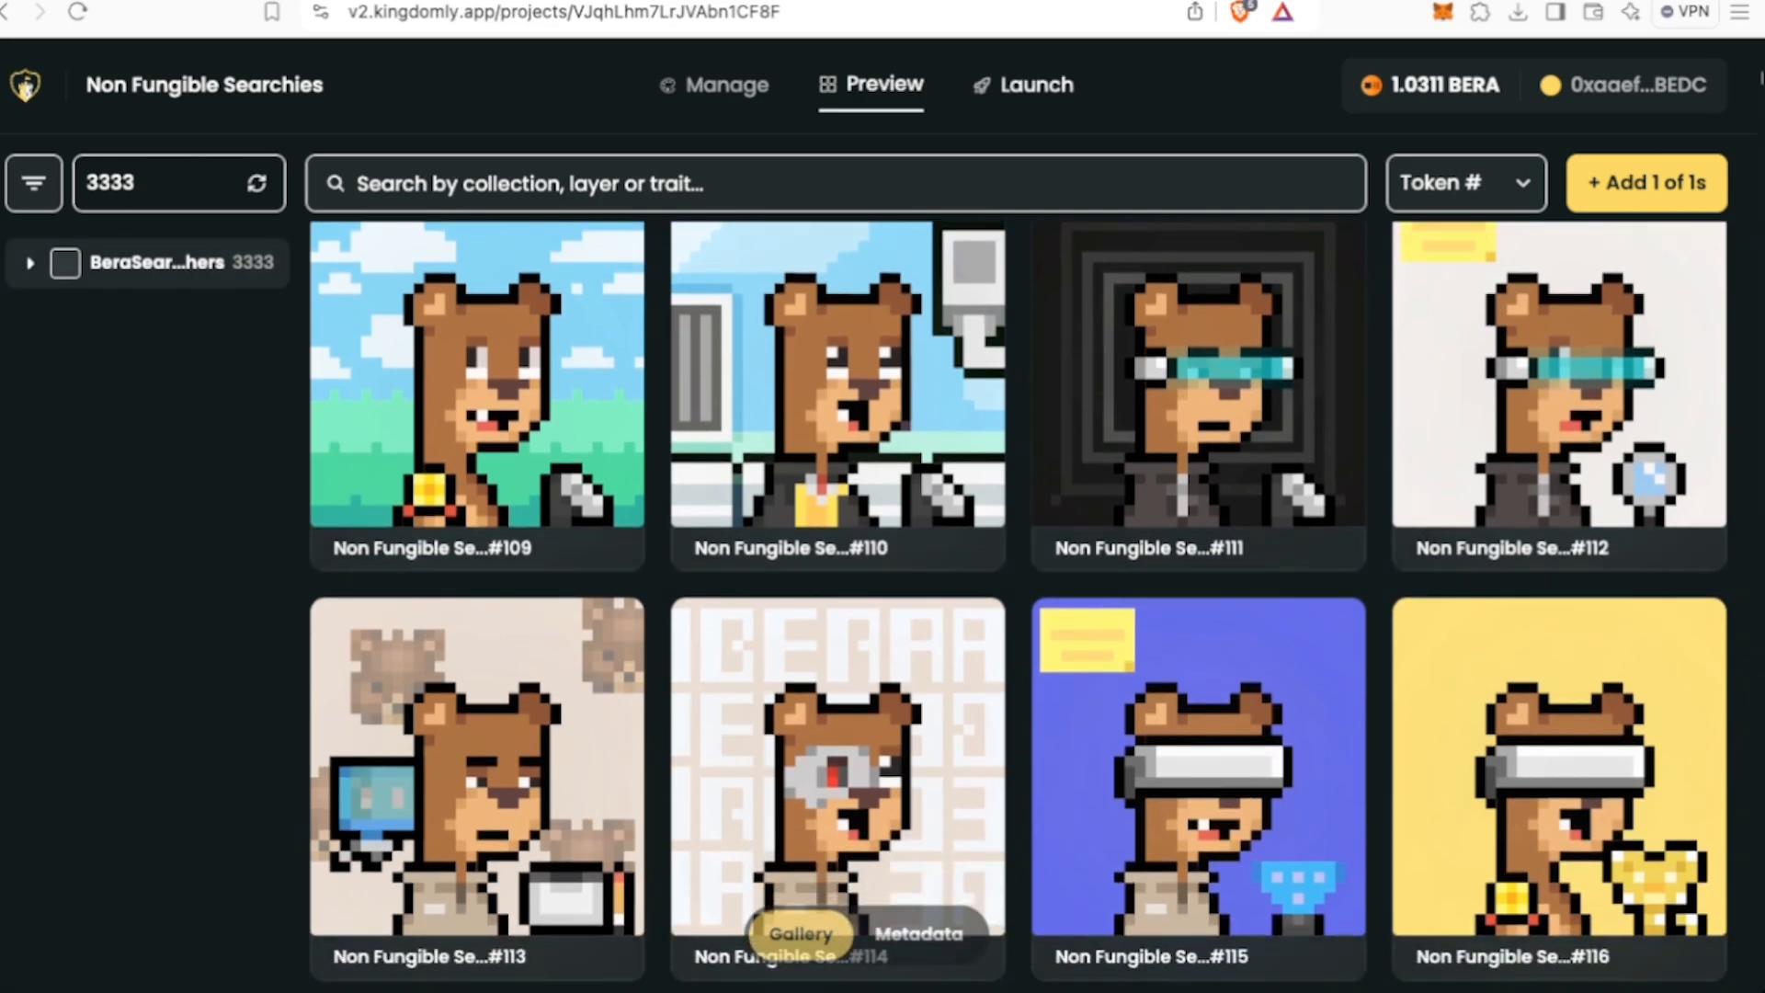
# - Open the launch setup and review the contract name, token symbol and project description
pyautogui.click(1024, 84)
pyautogui.scroll(4, 883, 589)
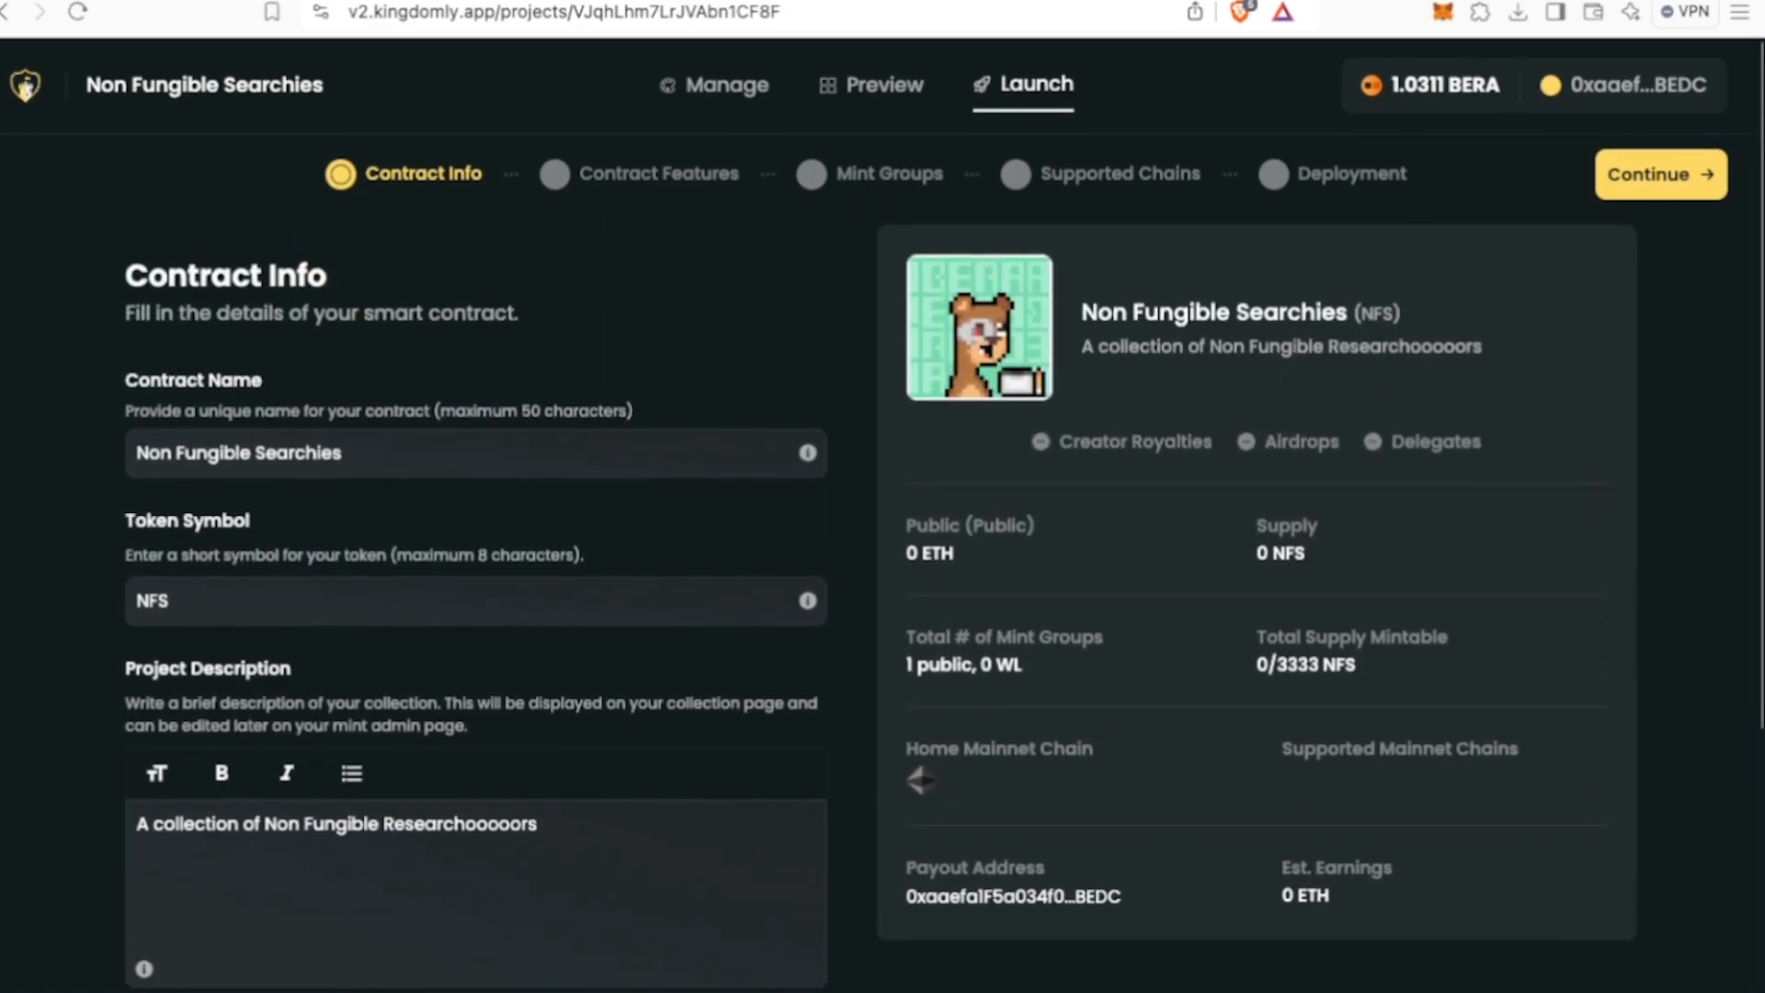
pyautogui.scroll(-1, 883, 515)
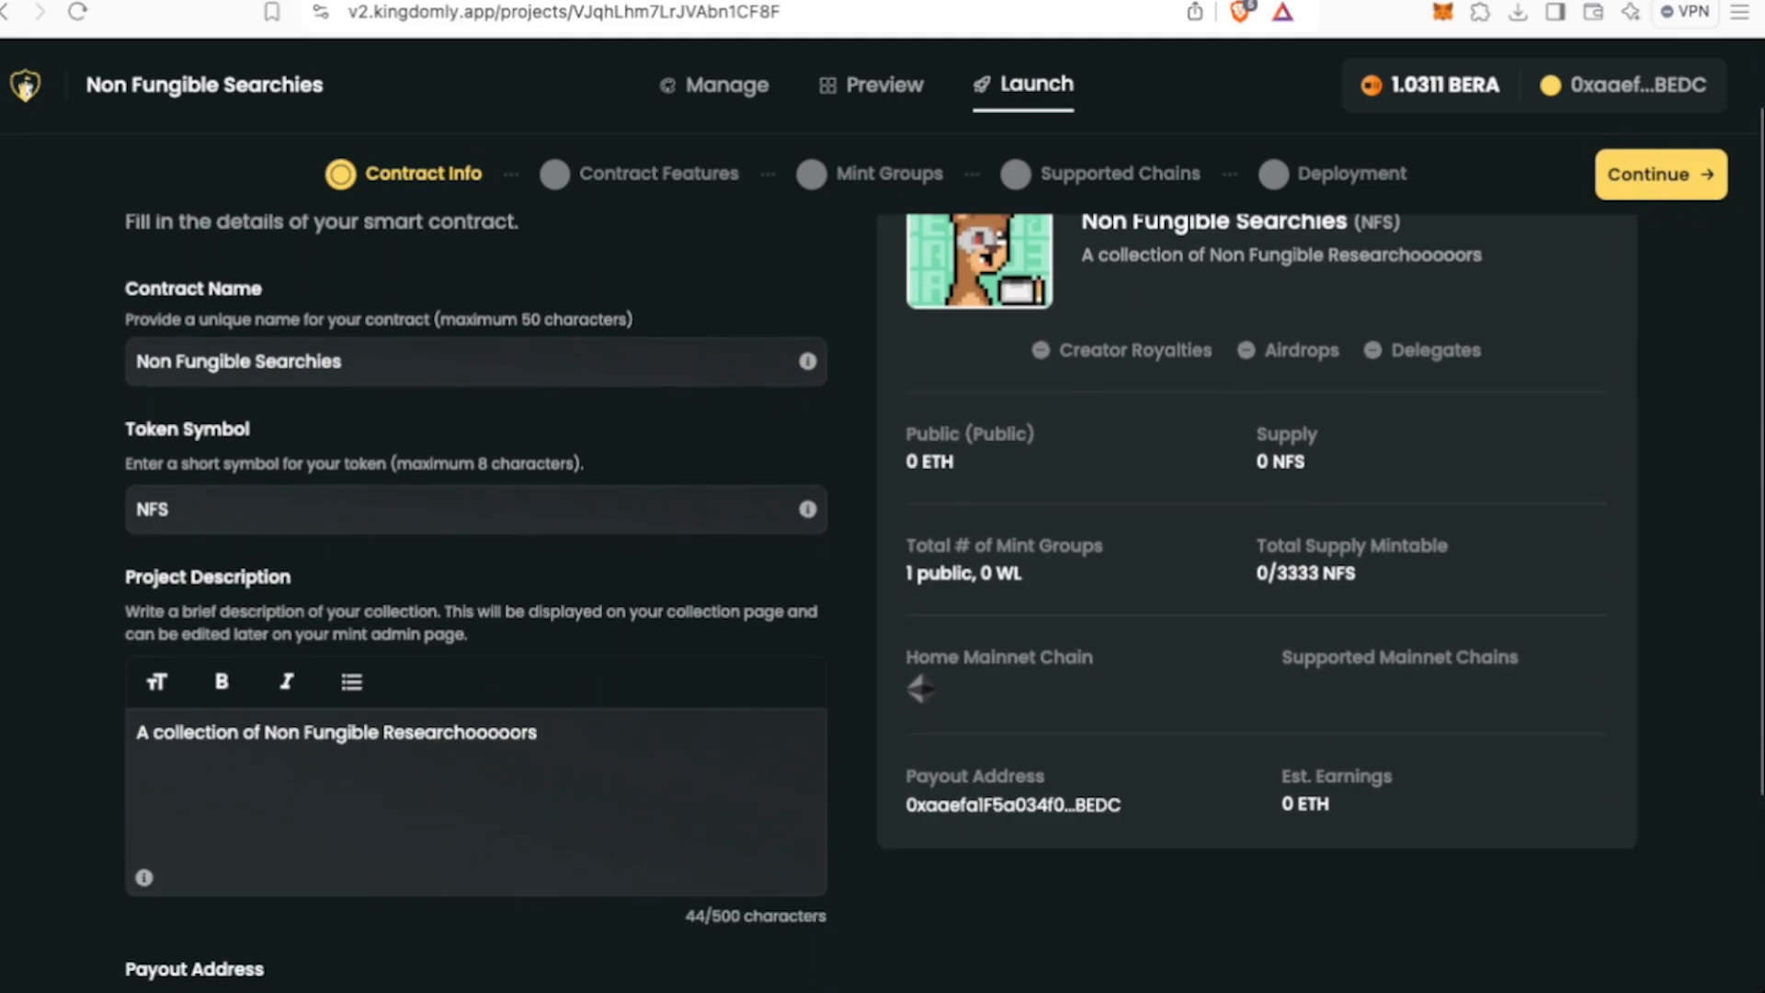
pyautogui.scroll(1, 882, 515)
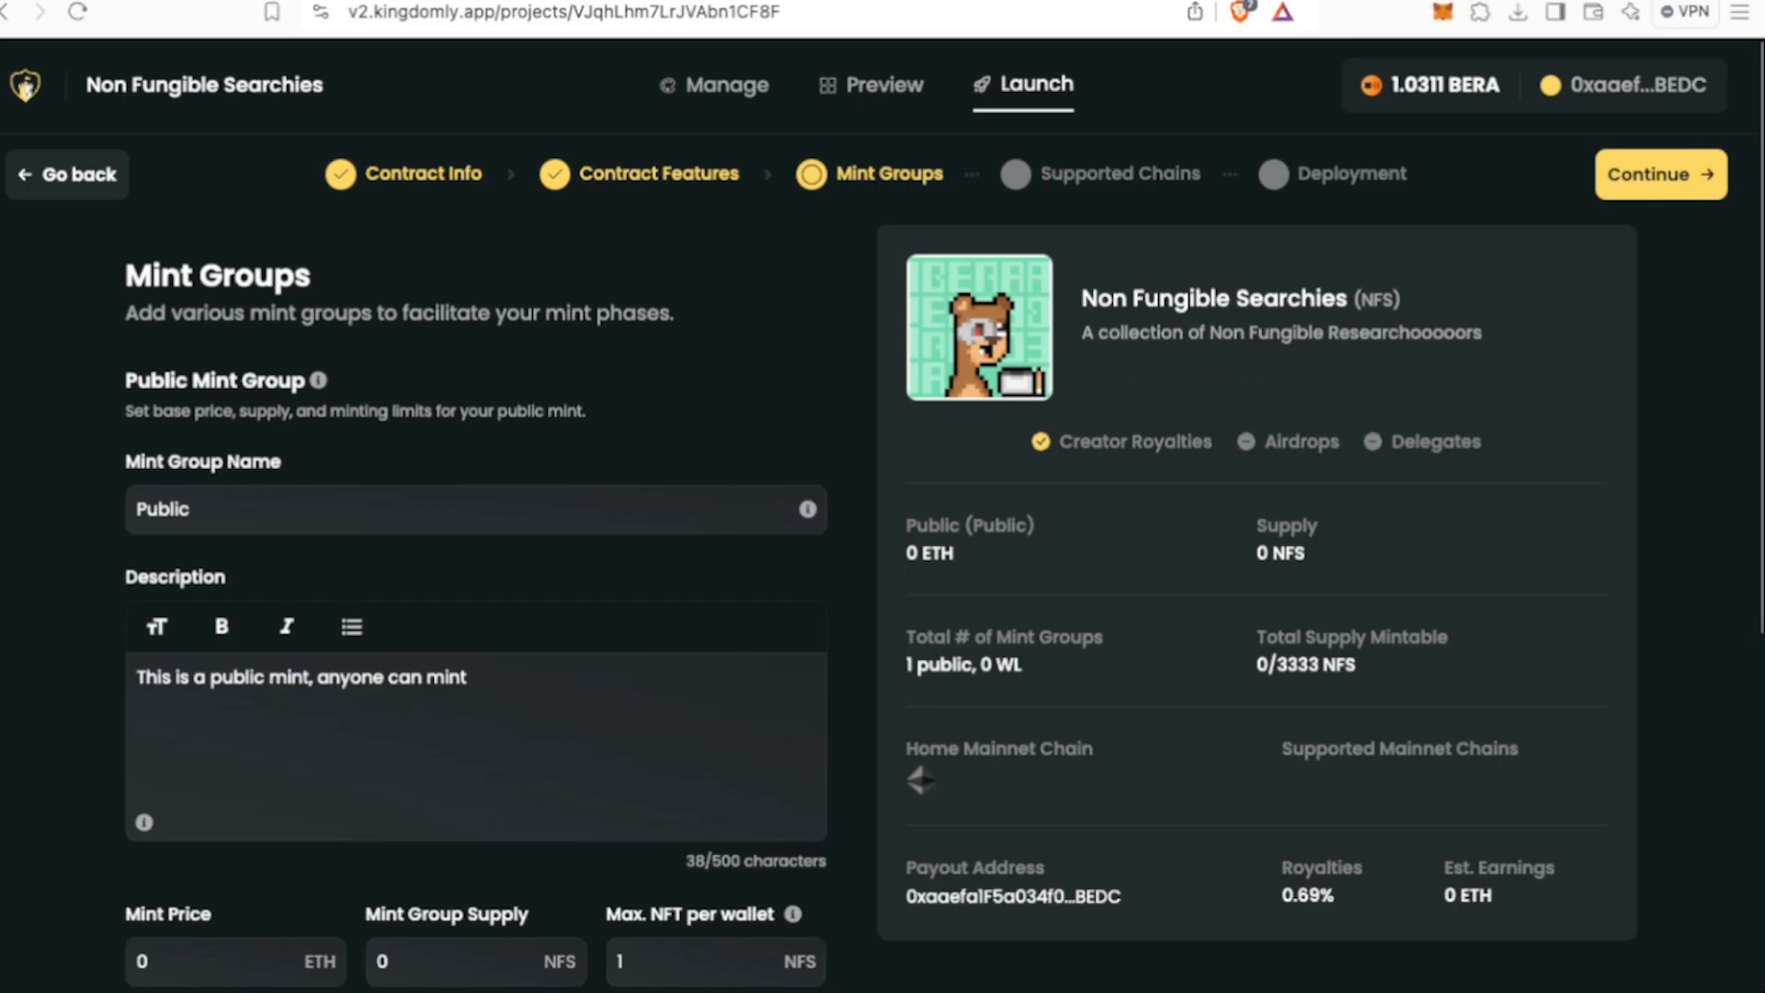
# - Try to rename the public mint group to Ecosystem and select its description for replacement
pyautogui.doubleClick(188, 509)
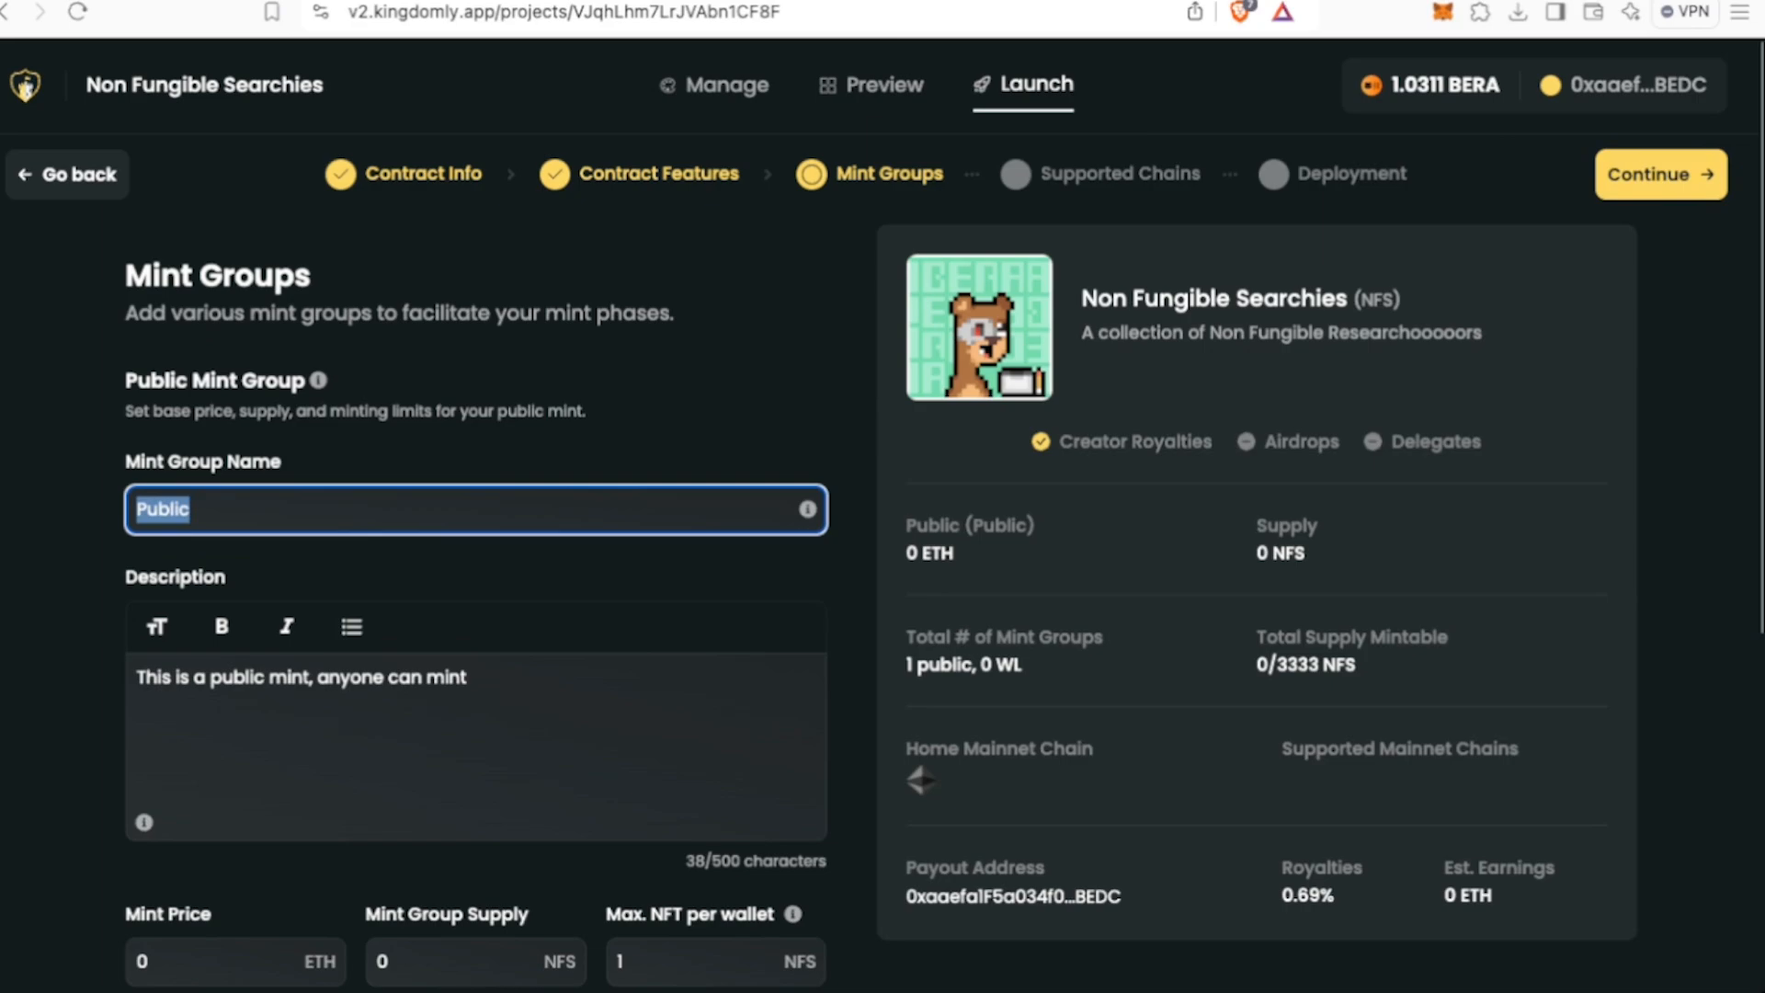
pyautogui.write('Ecosystem')
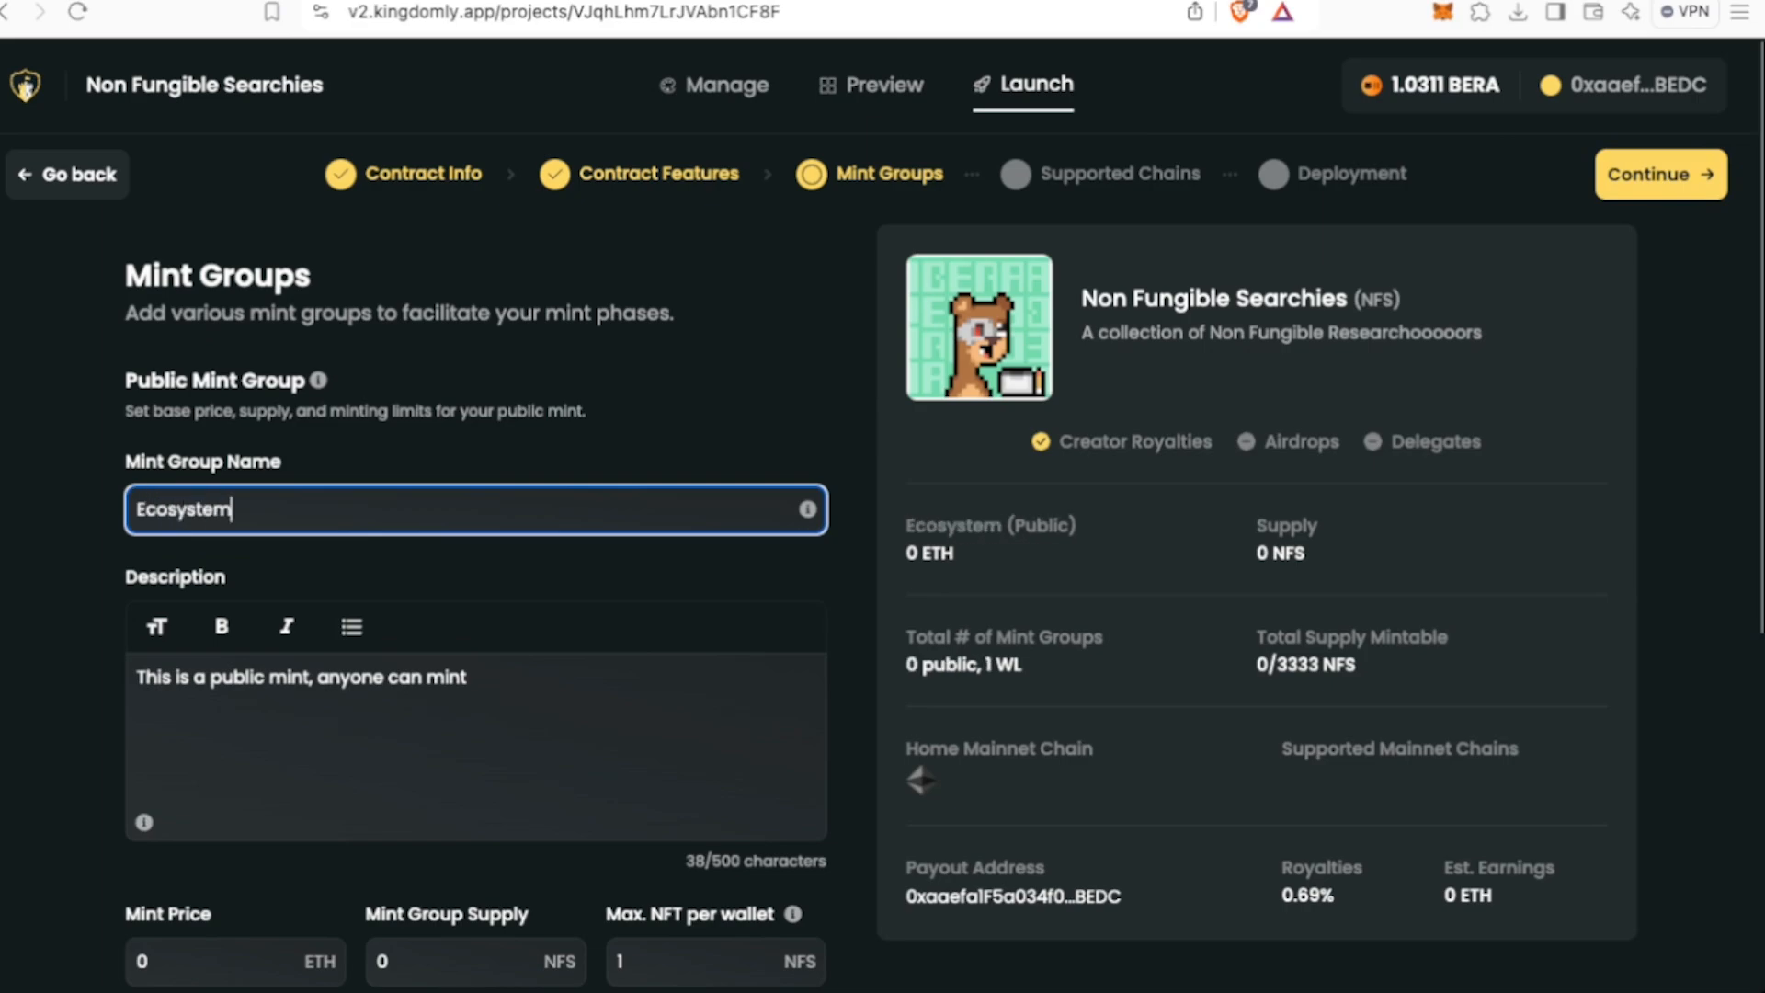
pyautogui.click(468, 678)
pyautogui.press('super+a')
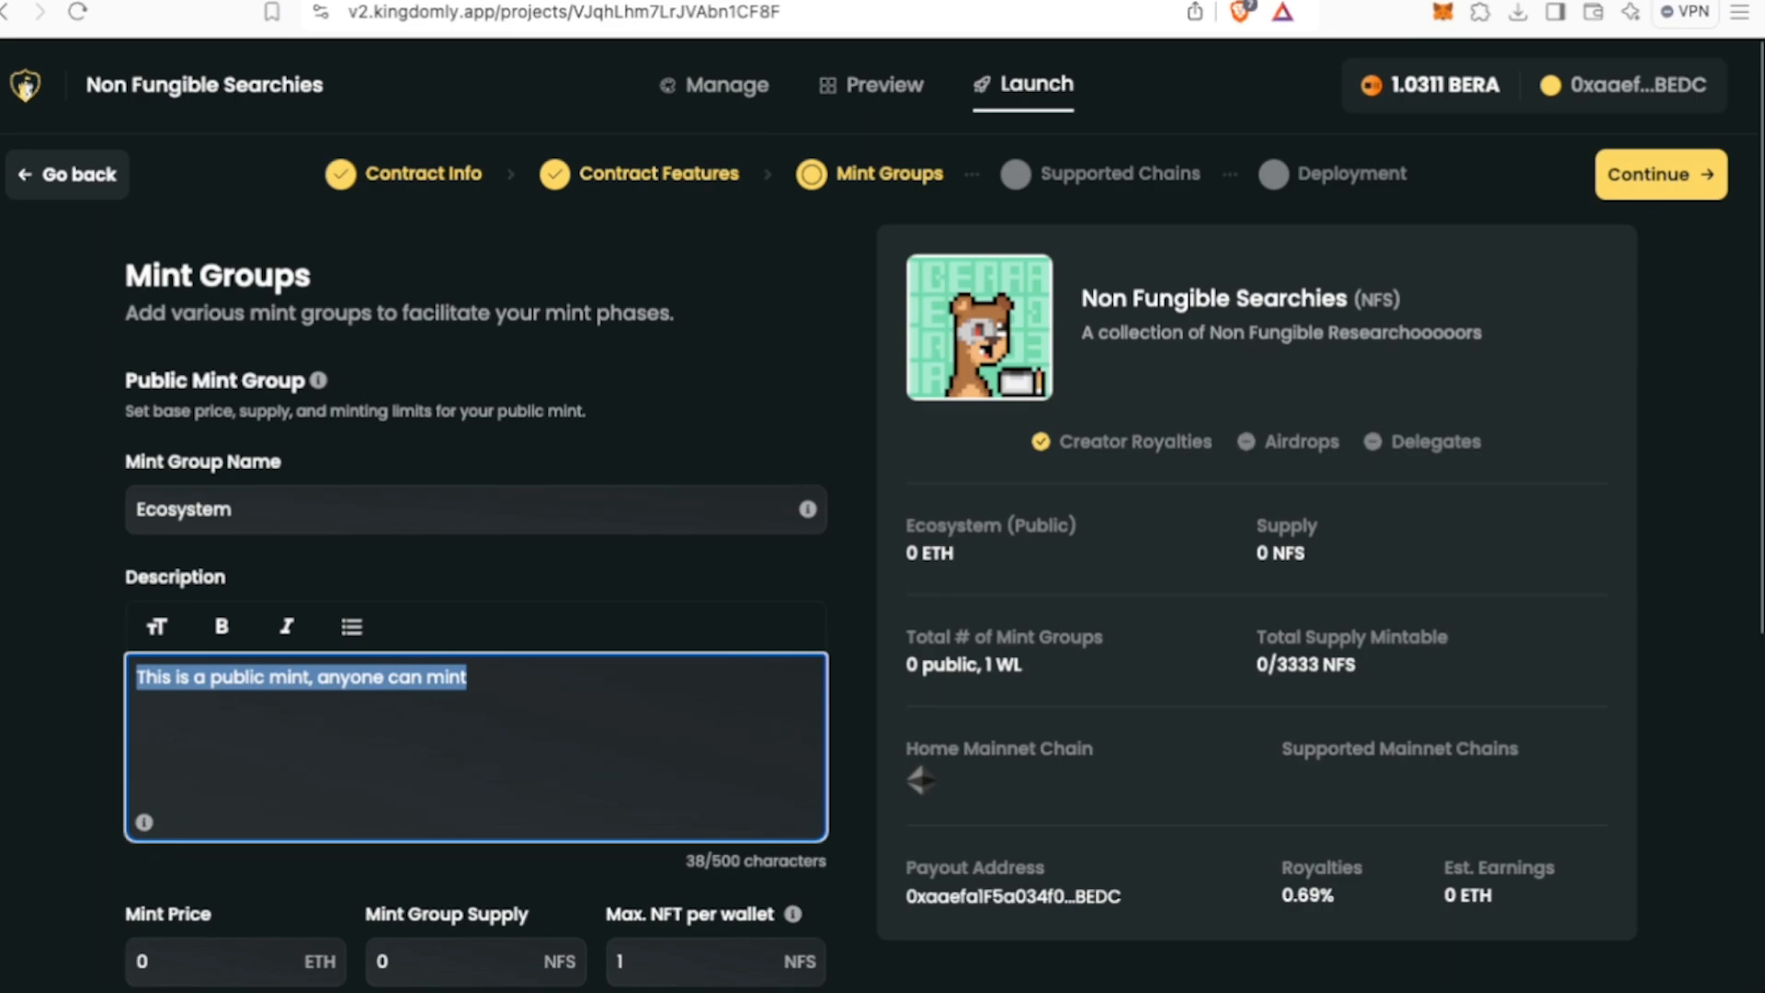
pyautogui.moveTo(318, 380)
# - Set the public mint group's mint price to 0.9696 ETH and its supply to 1111 NFS
pyautogui.scroll(-3, 883, 551)
pyautogui.click(236, 645)
pyautogui.write('.96')
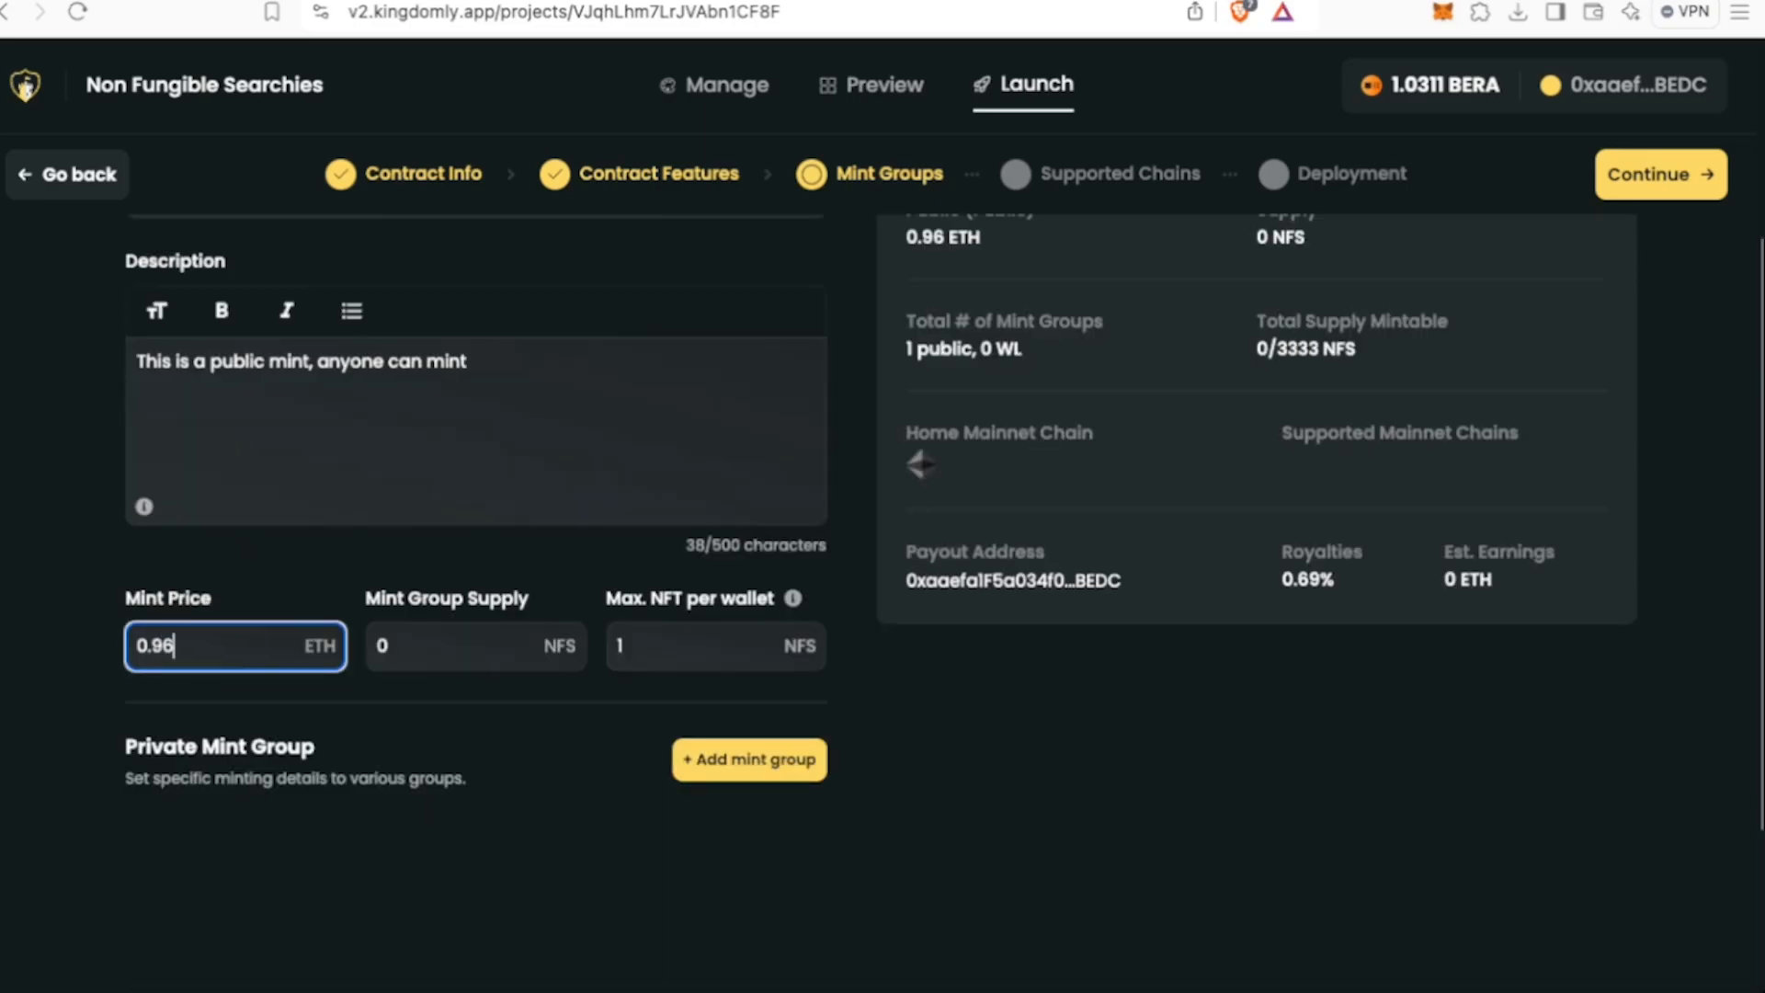
pyautogui.write('96')
pyautogui.click(441, 646)
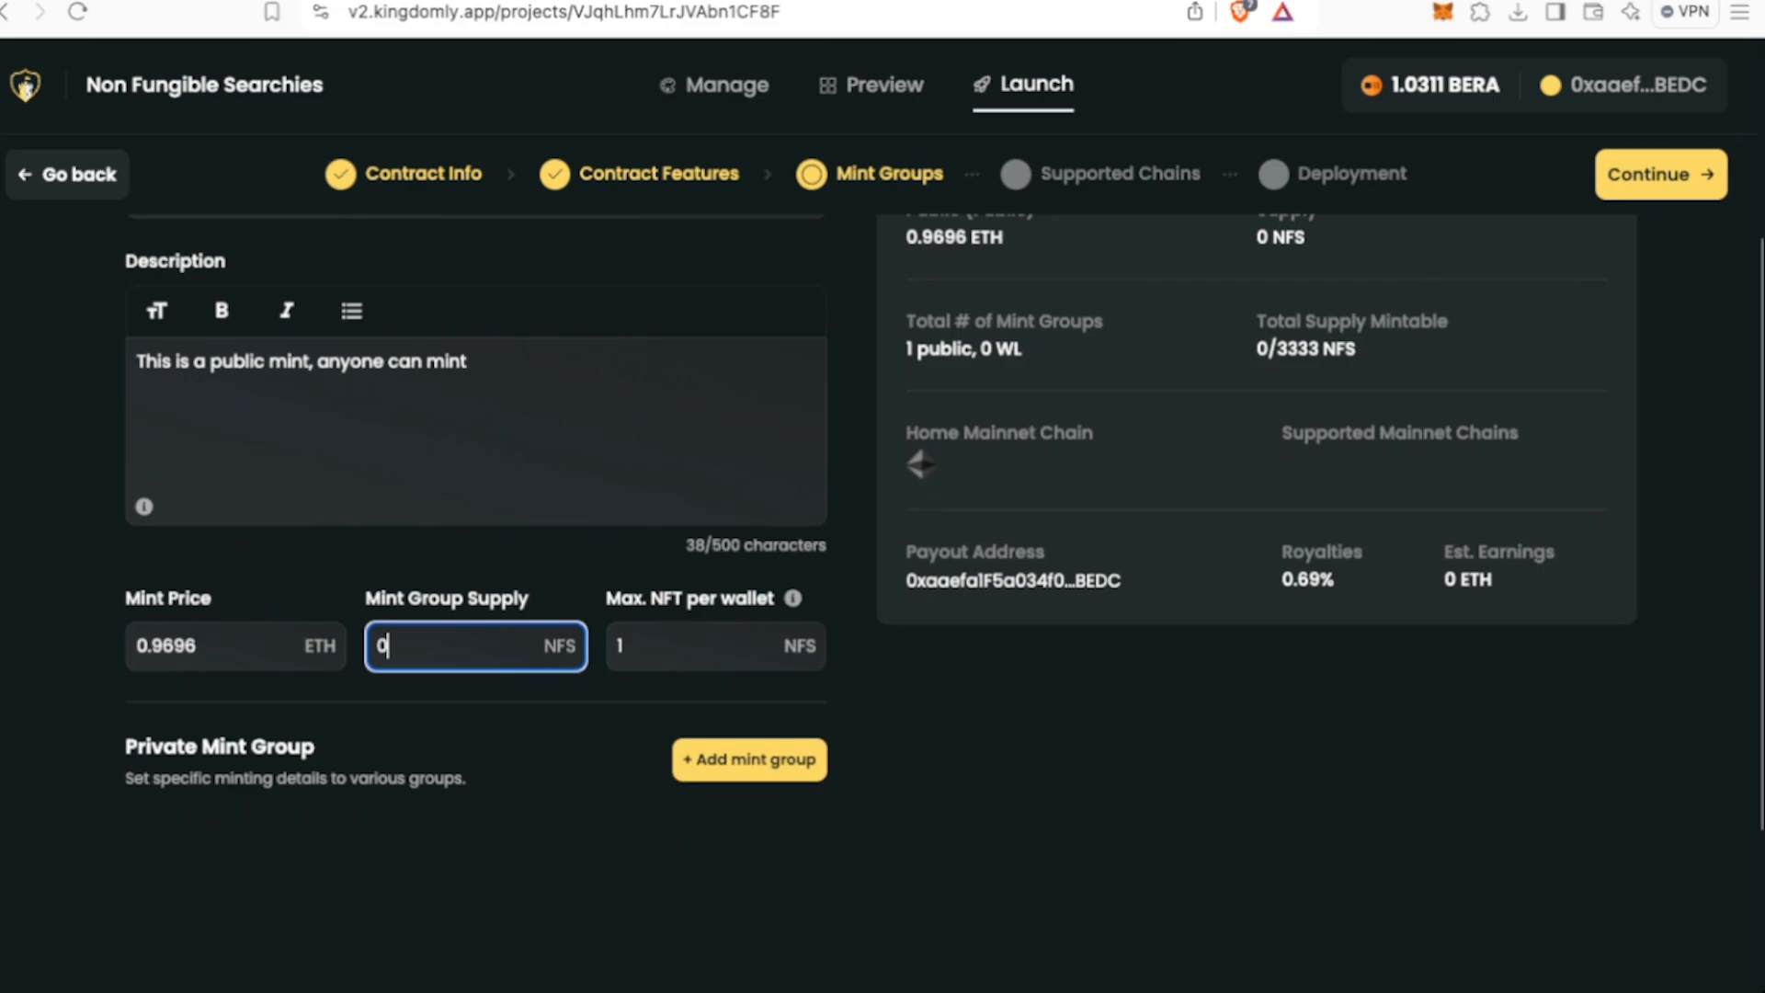
pyautogui.press('BackSpace')
pyautogui.write('11')
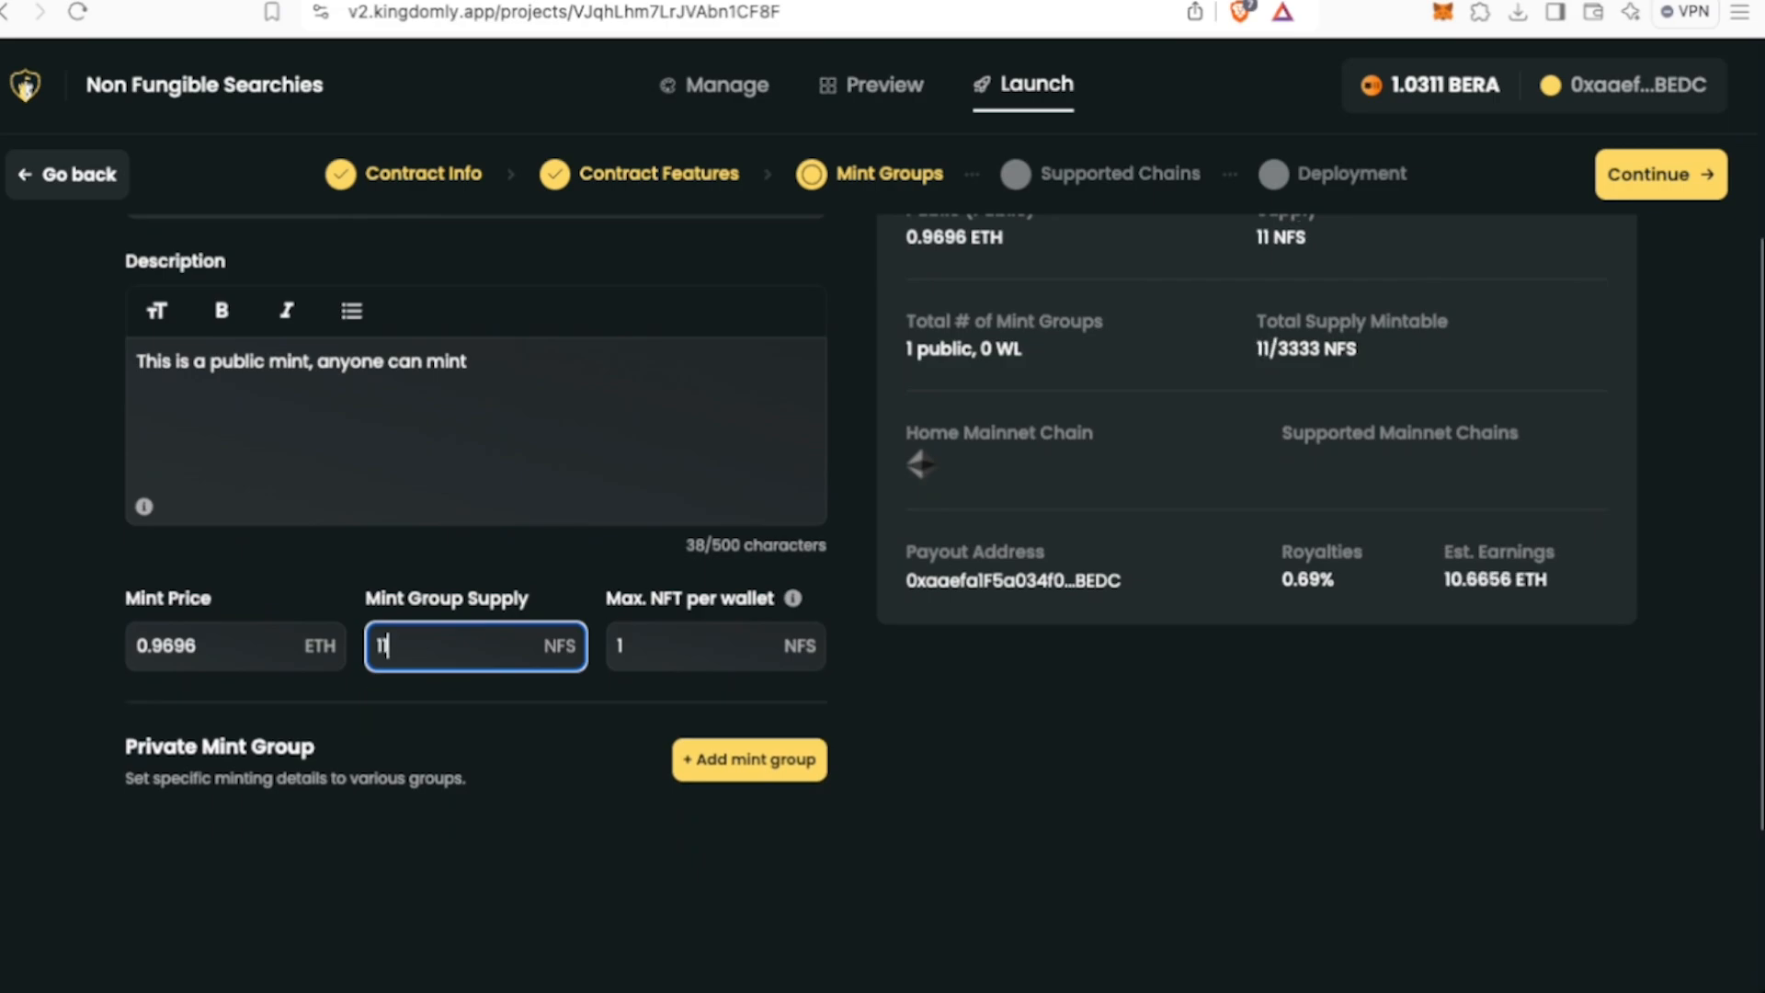
pyautogui.write('11')
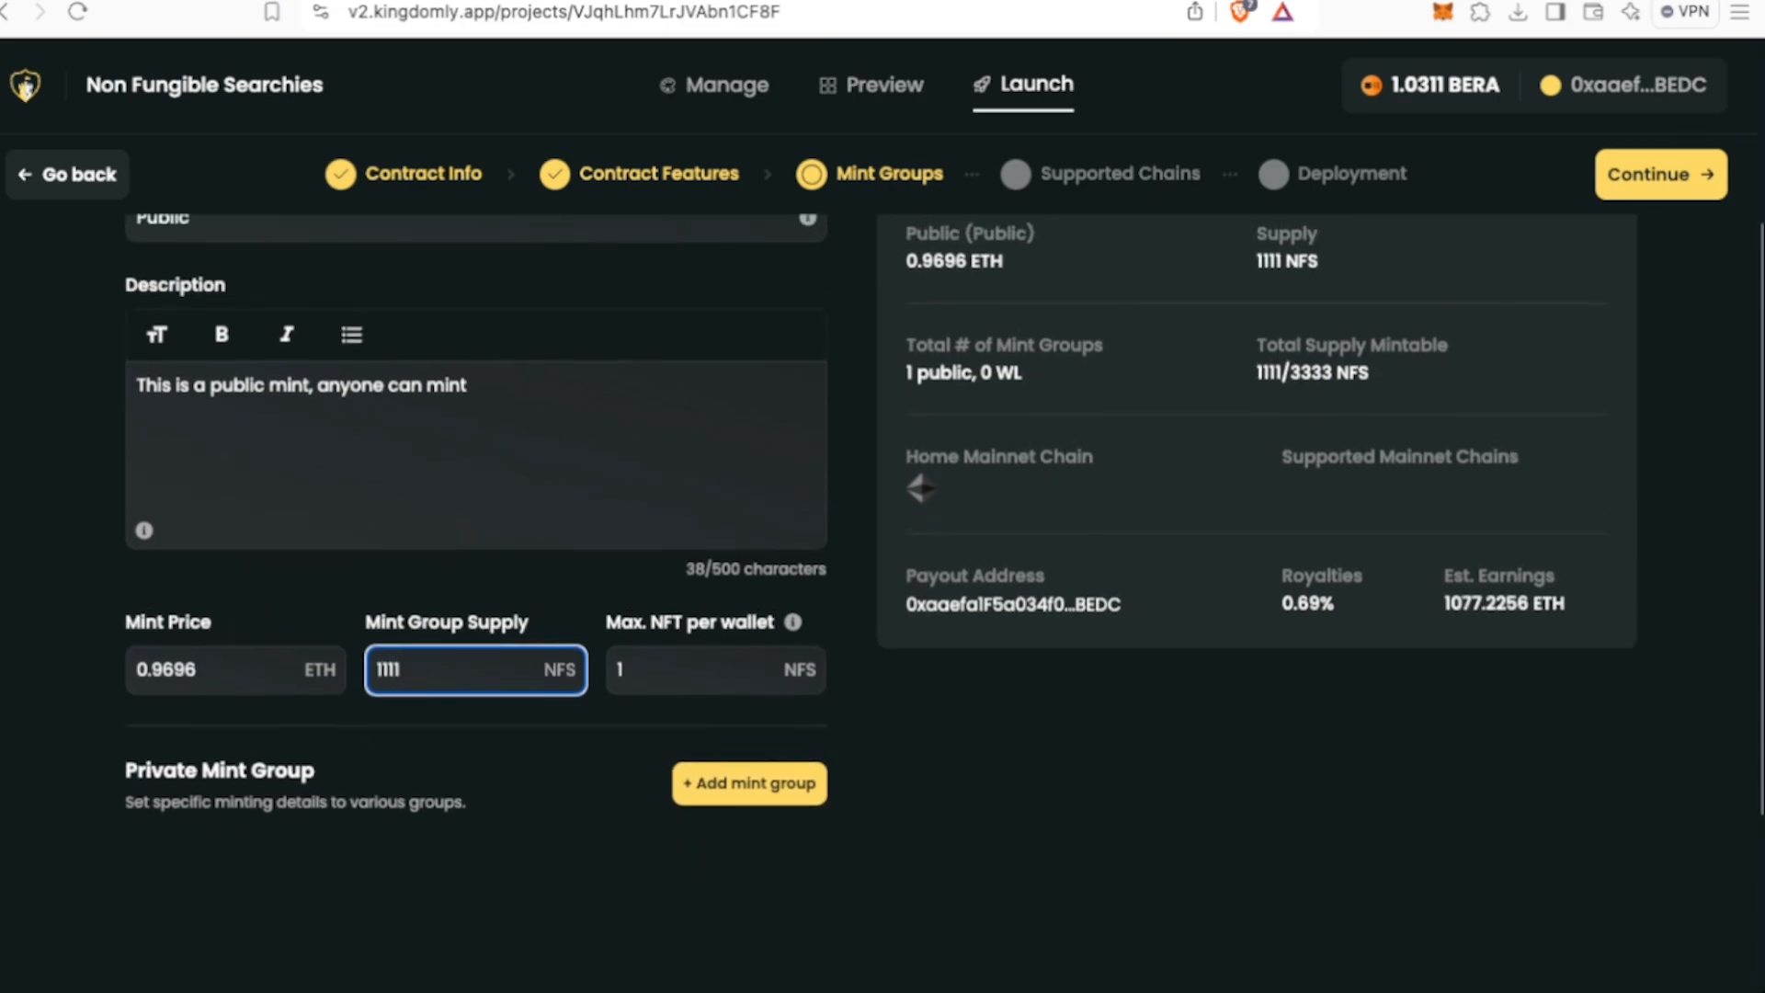
# - Set the public mint group's maximum to 2 NFTs per wallet and continue to the supported chains setup
pyautogui.click(625, 669)
pyautogui.press('BackSpace')
pyautogui.write('2')
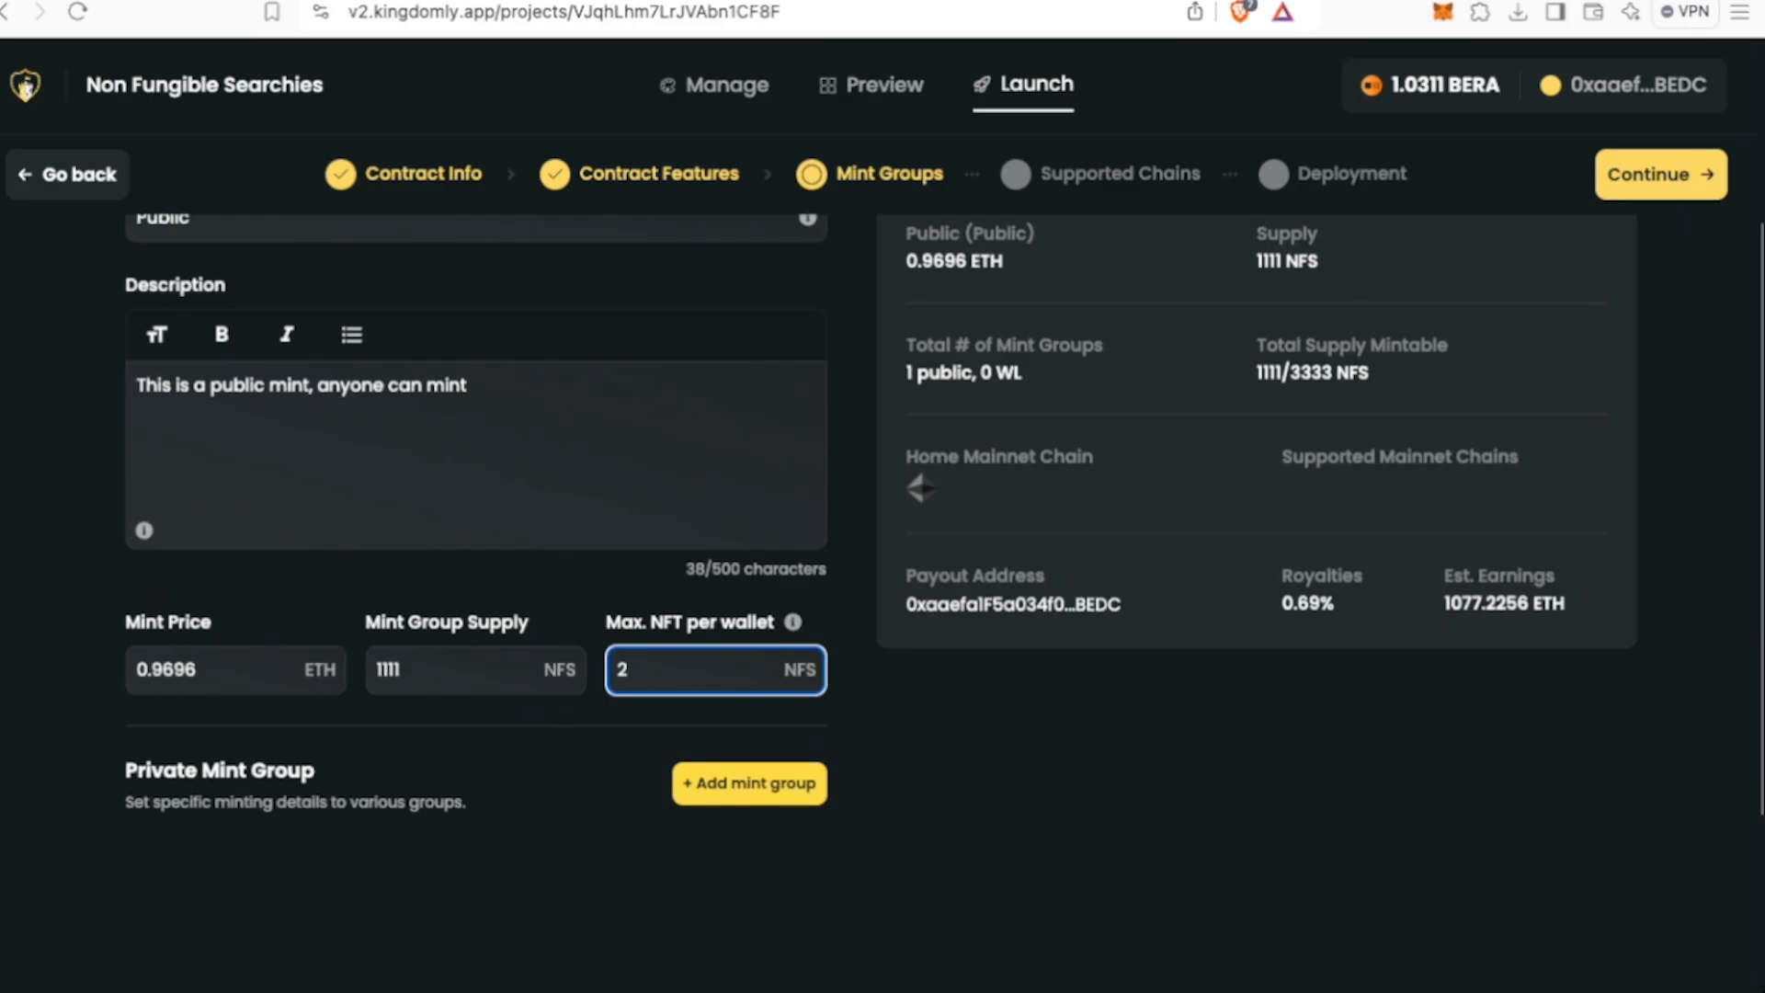
pyautogui.scroll(3, 883, 524)
pyautogui.scroll(-3, 883, 524)
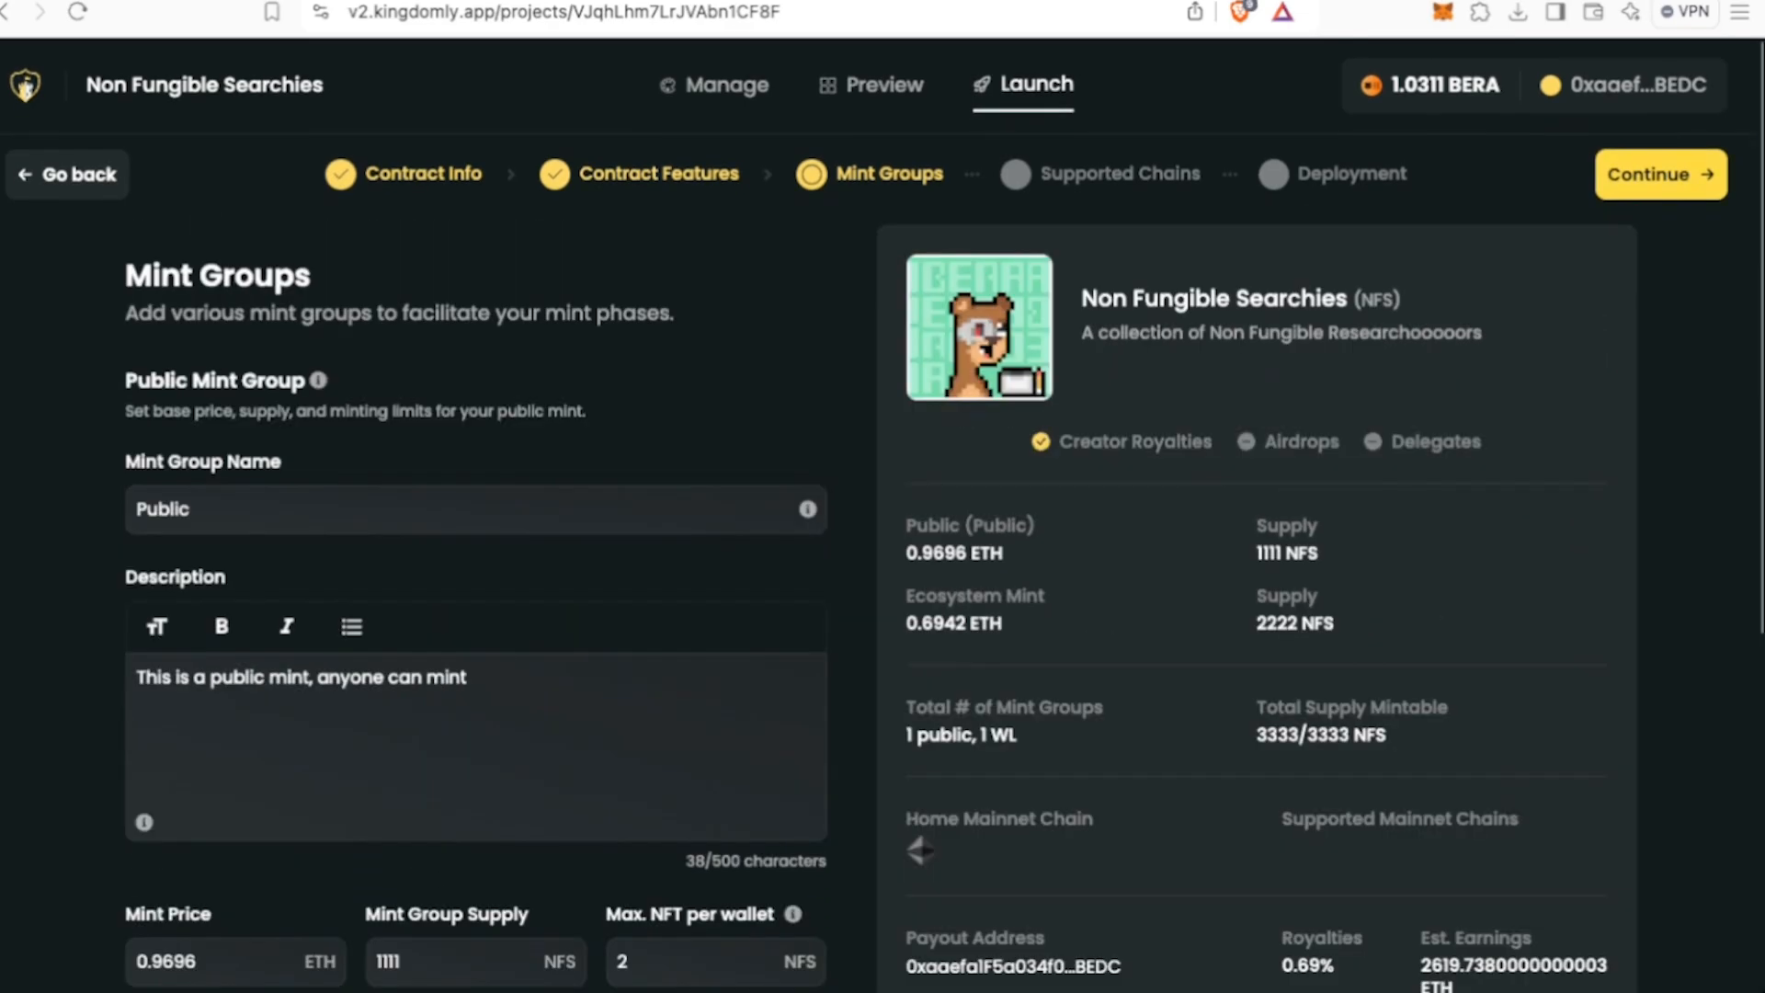
pyautogui.click(1661, 175)
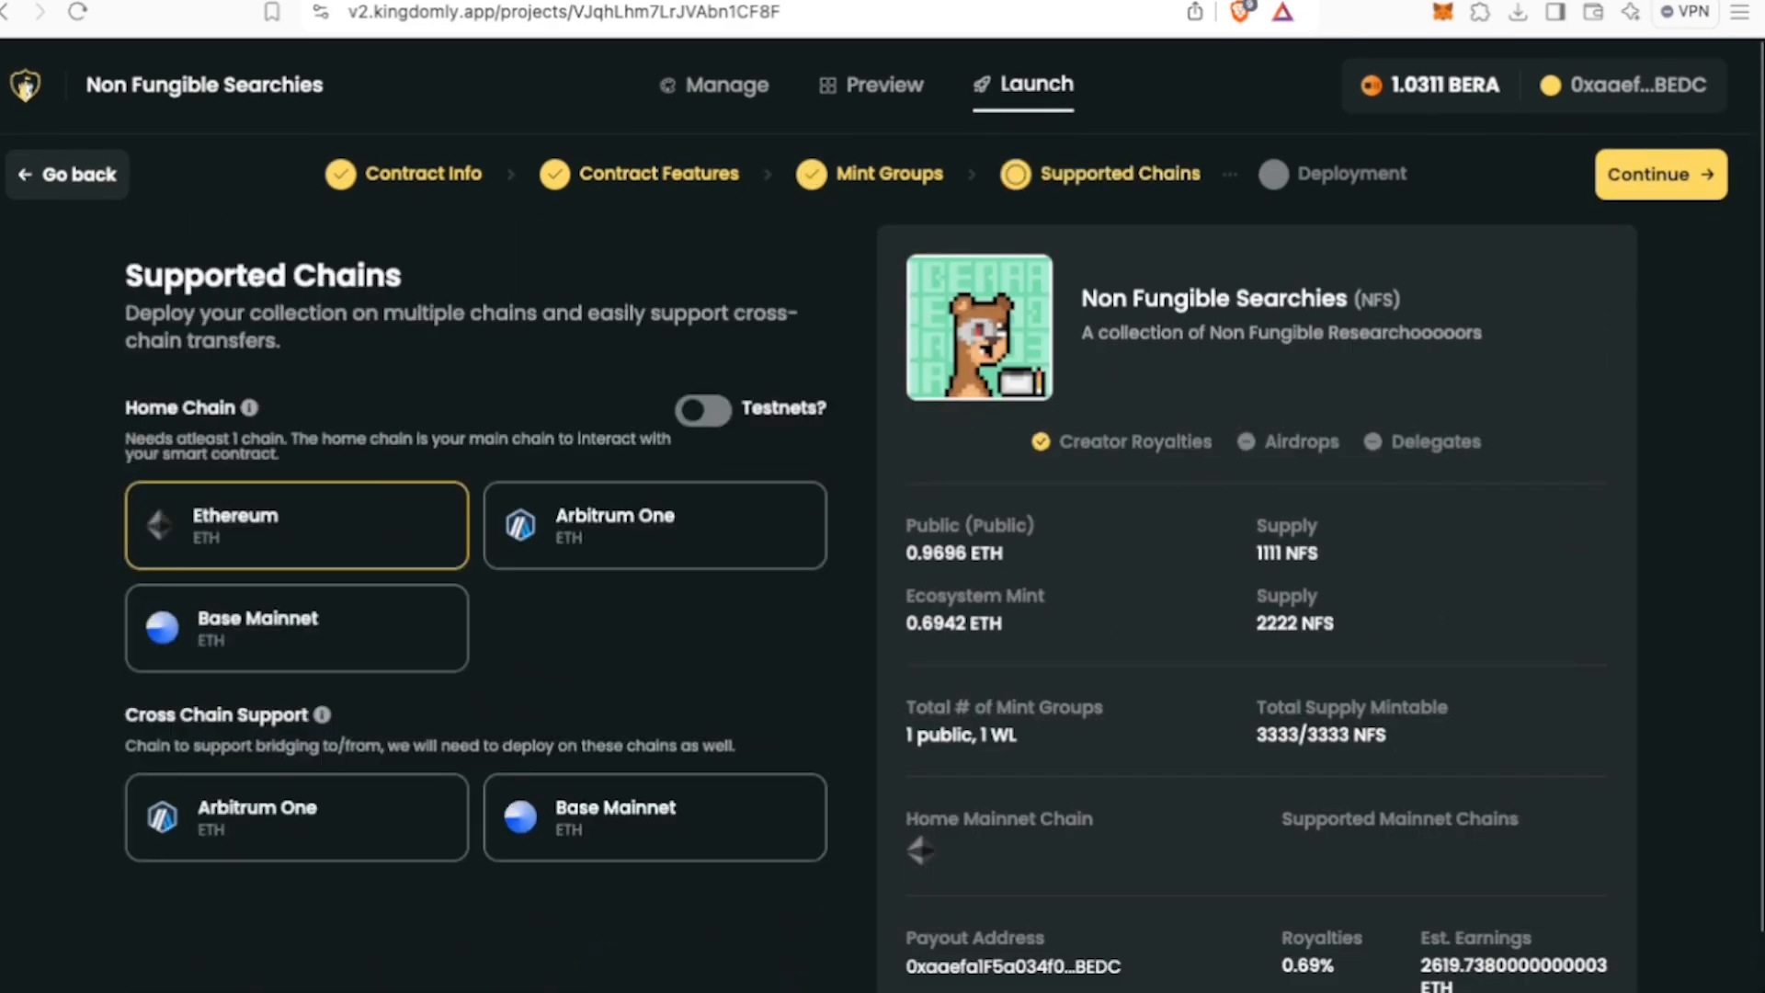
# - Enable testnets, choose Berachain bArtio as the home chain, and continue to deployment
pyautogui.scroll(-1, 883, 524)
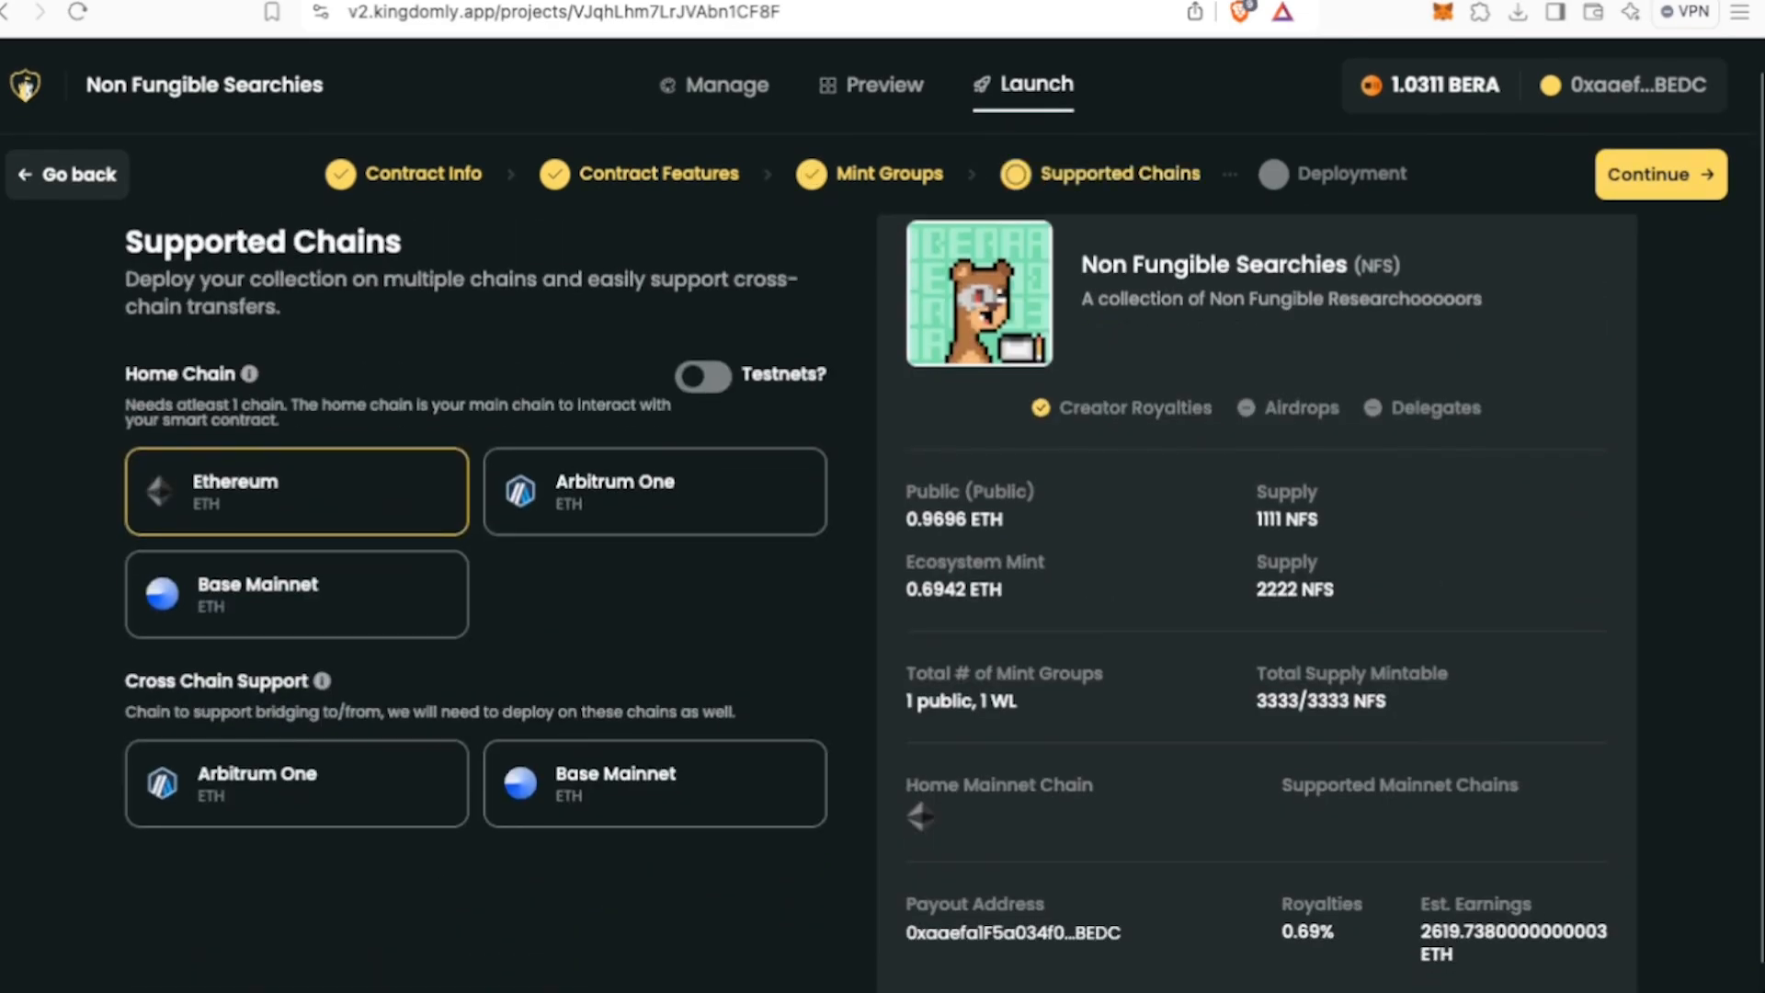
pyautogui.click(703, 376)
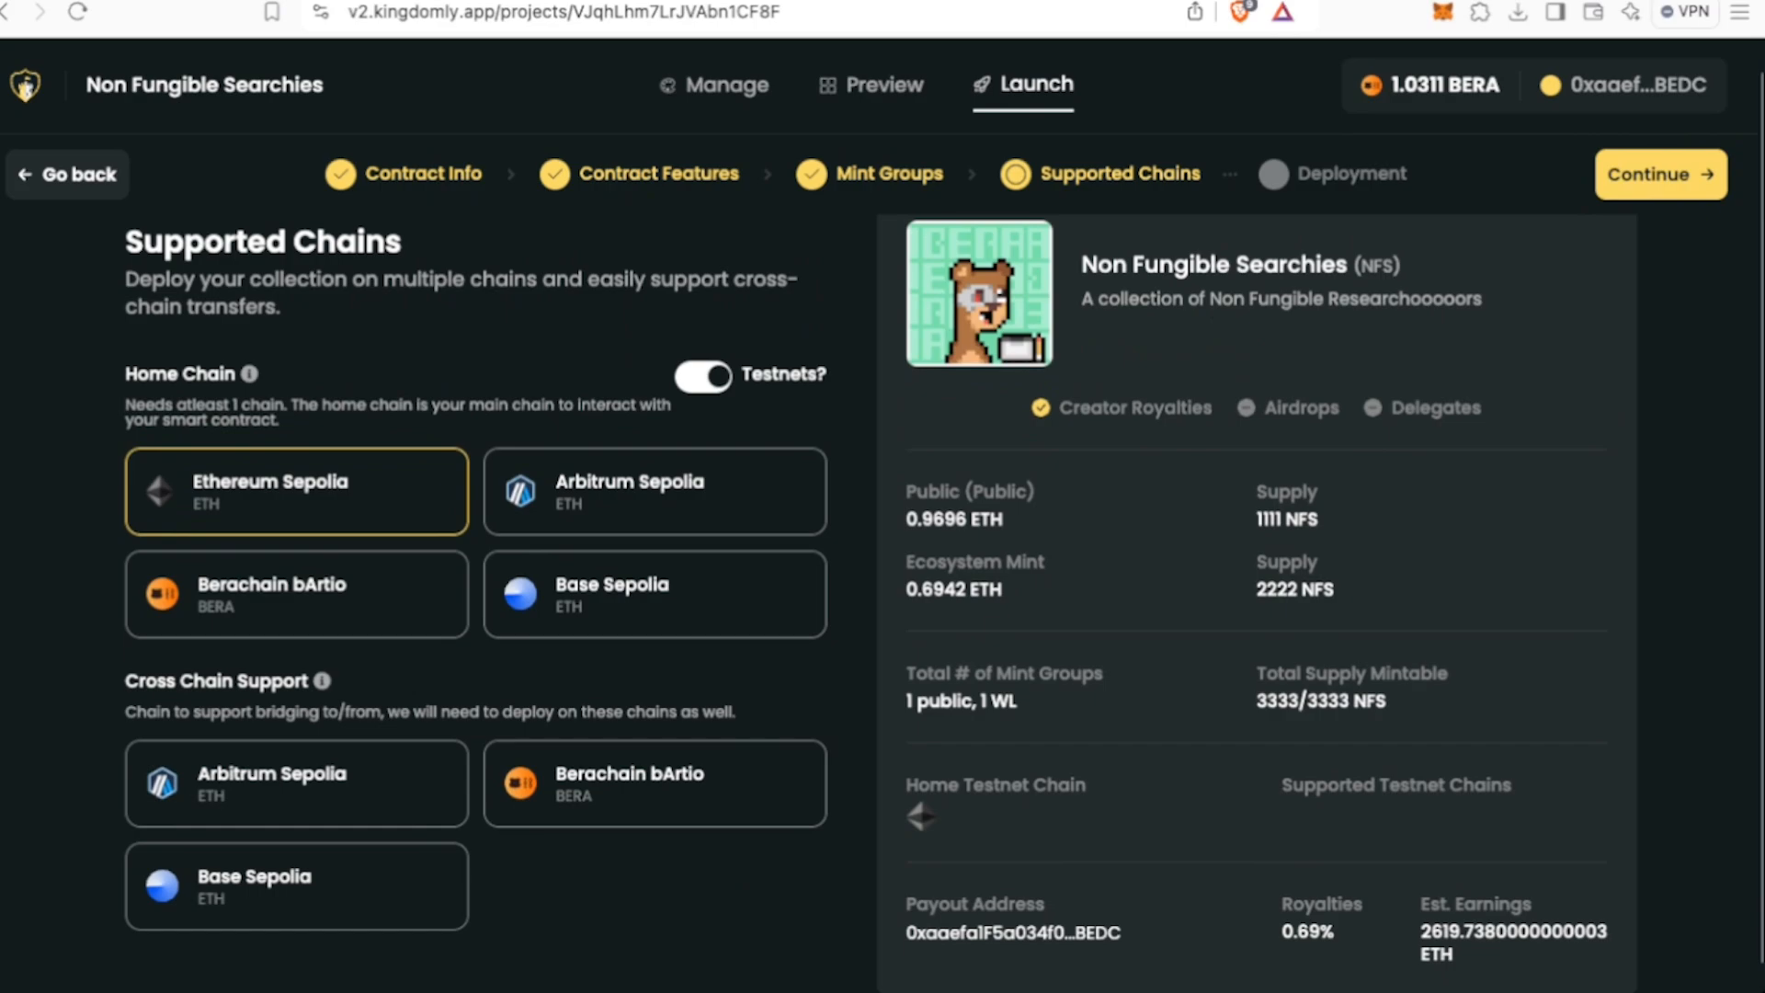
pyautogui.click(297, 595)
pyautogui.scroll(-1, 881, 602)
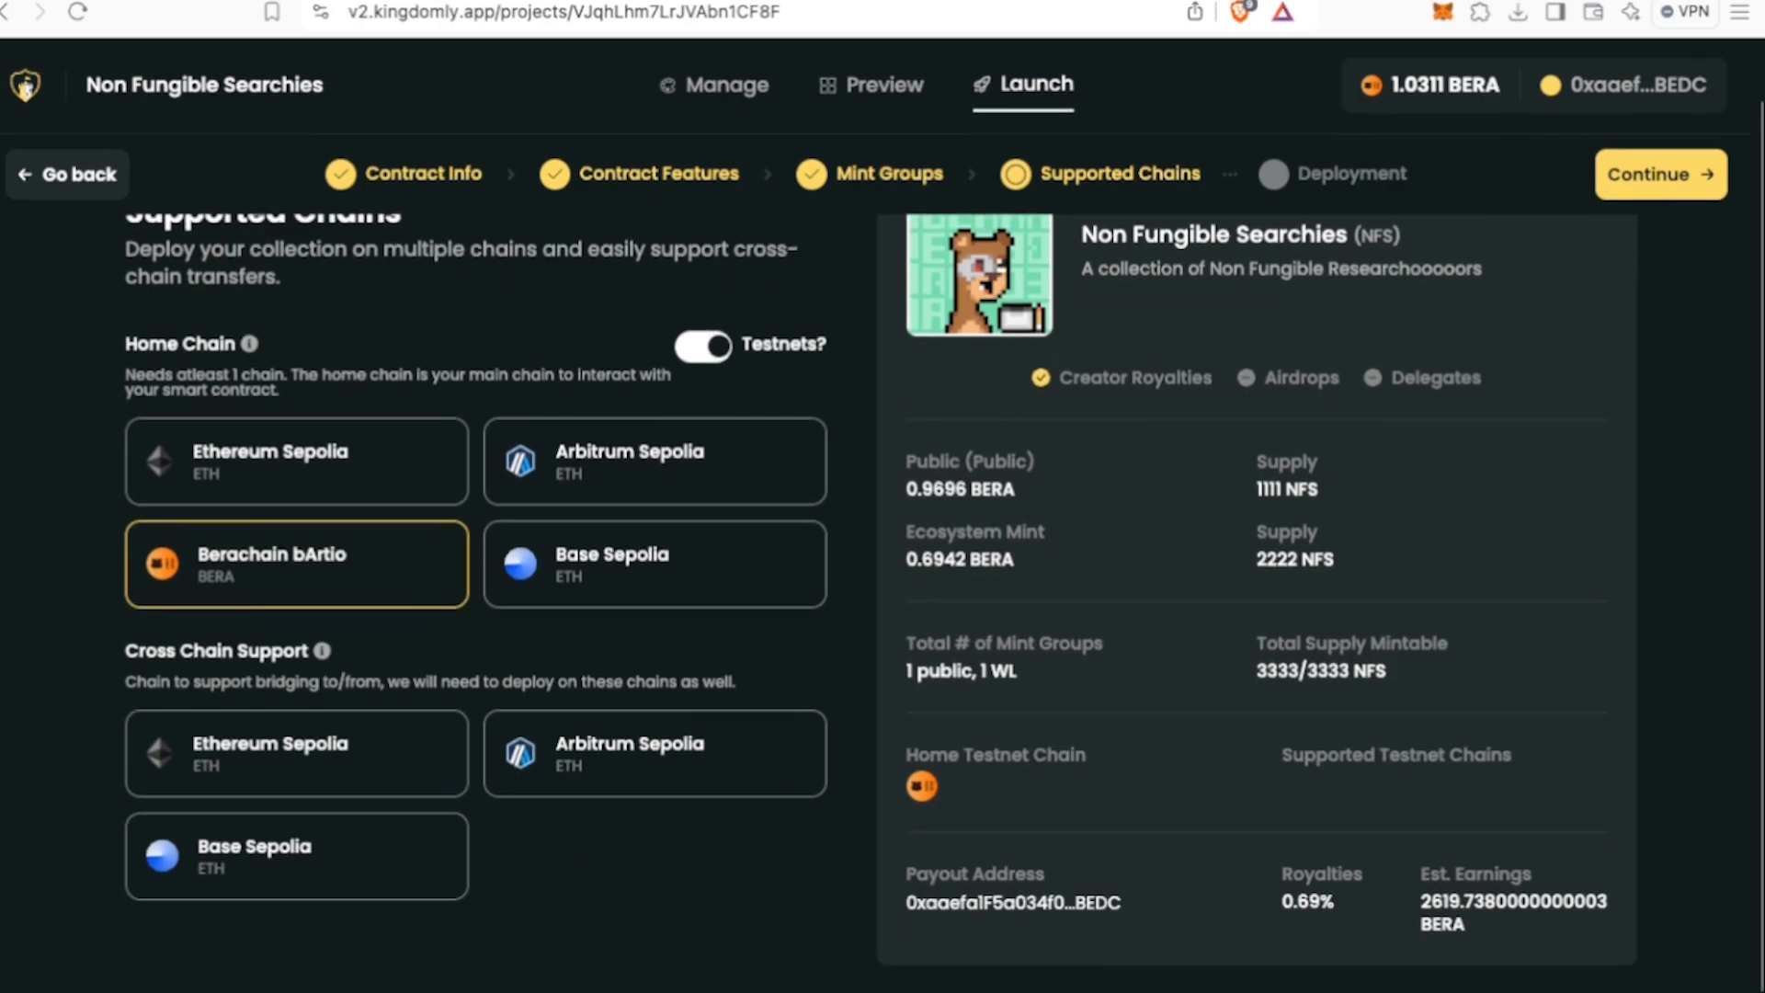
pyautogui.scroll(1, 881, 602)
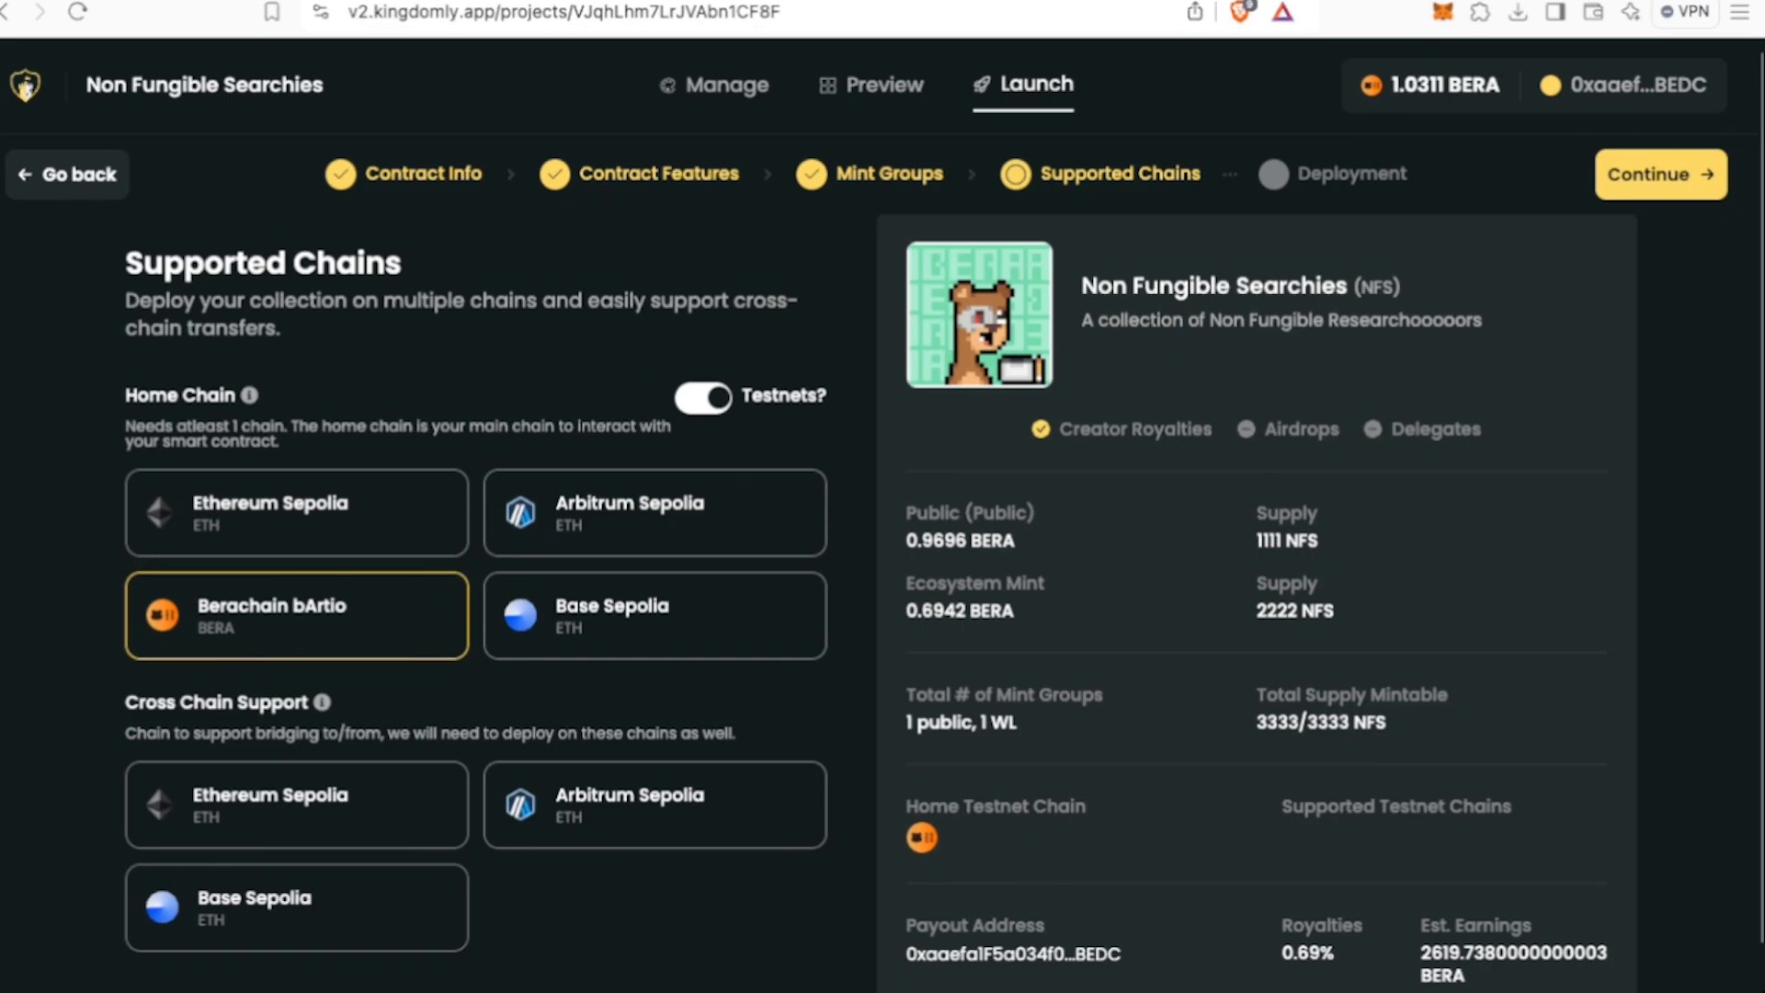
pyautogui.click(1662, 175)
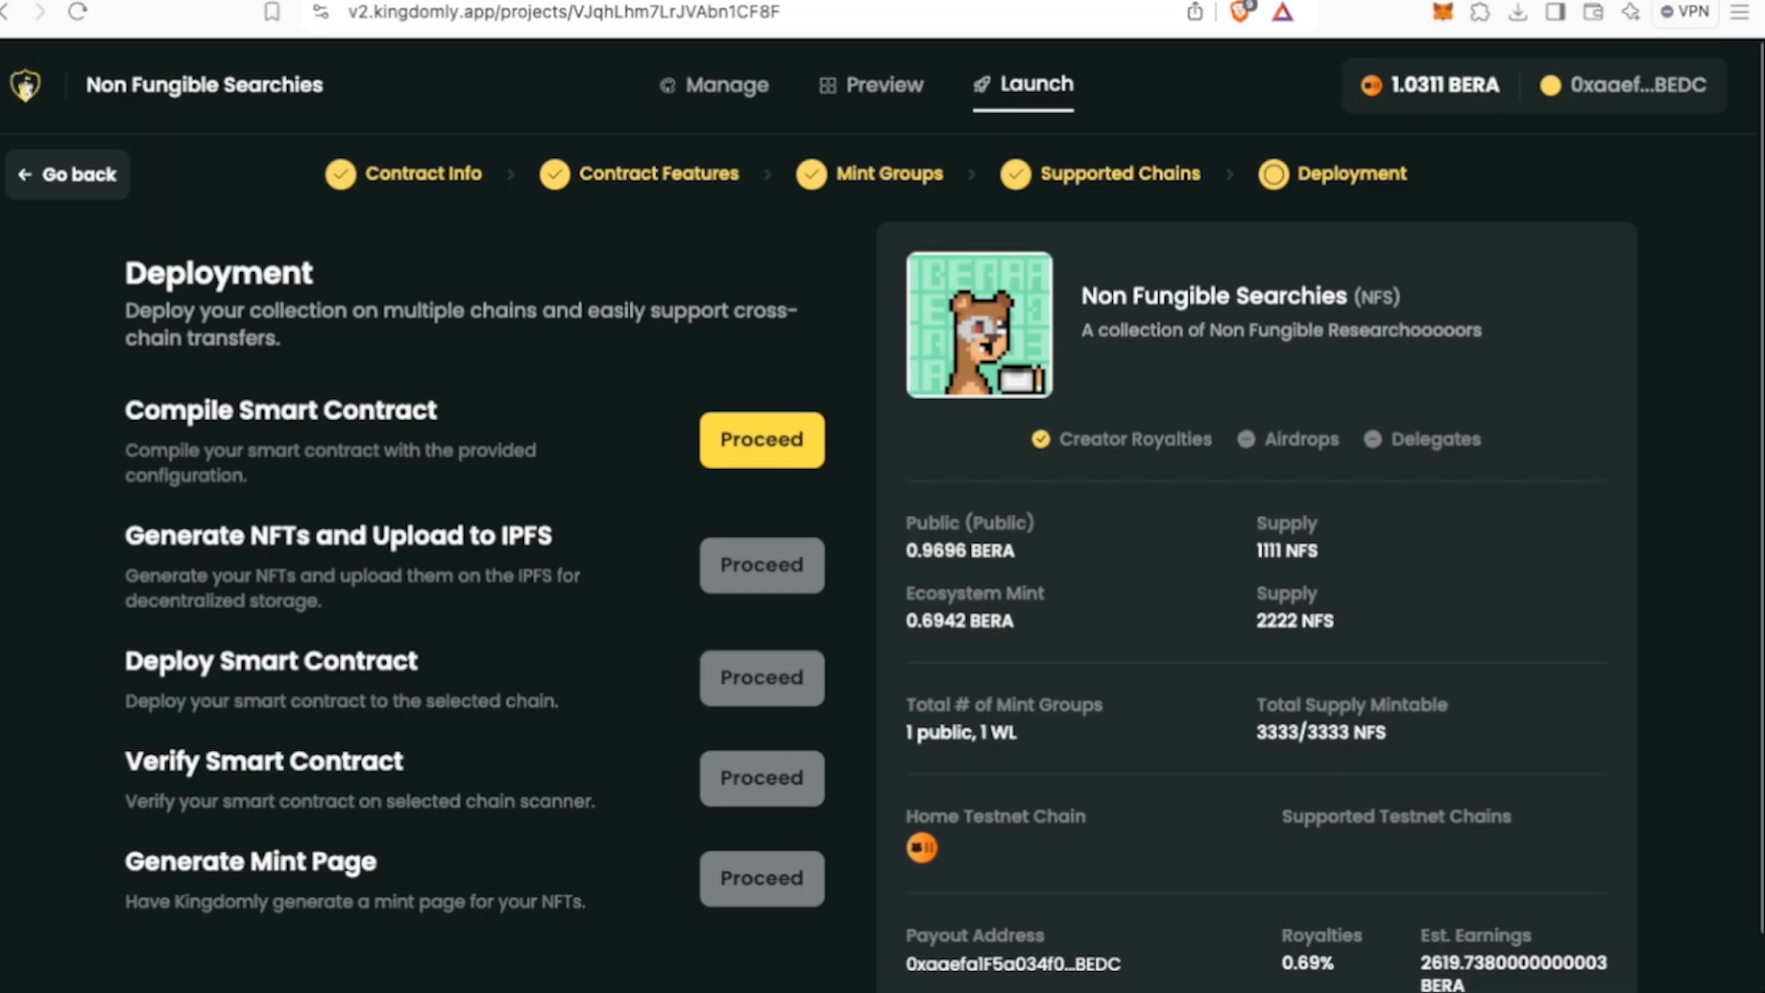
# - Compile the smart contract, accepting the final check, and start generating the NFTs and uploading them to IPFS
pyautogui.click(761, 438)
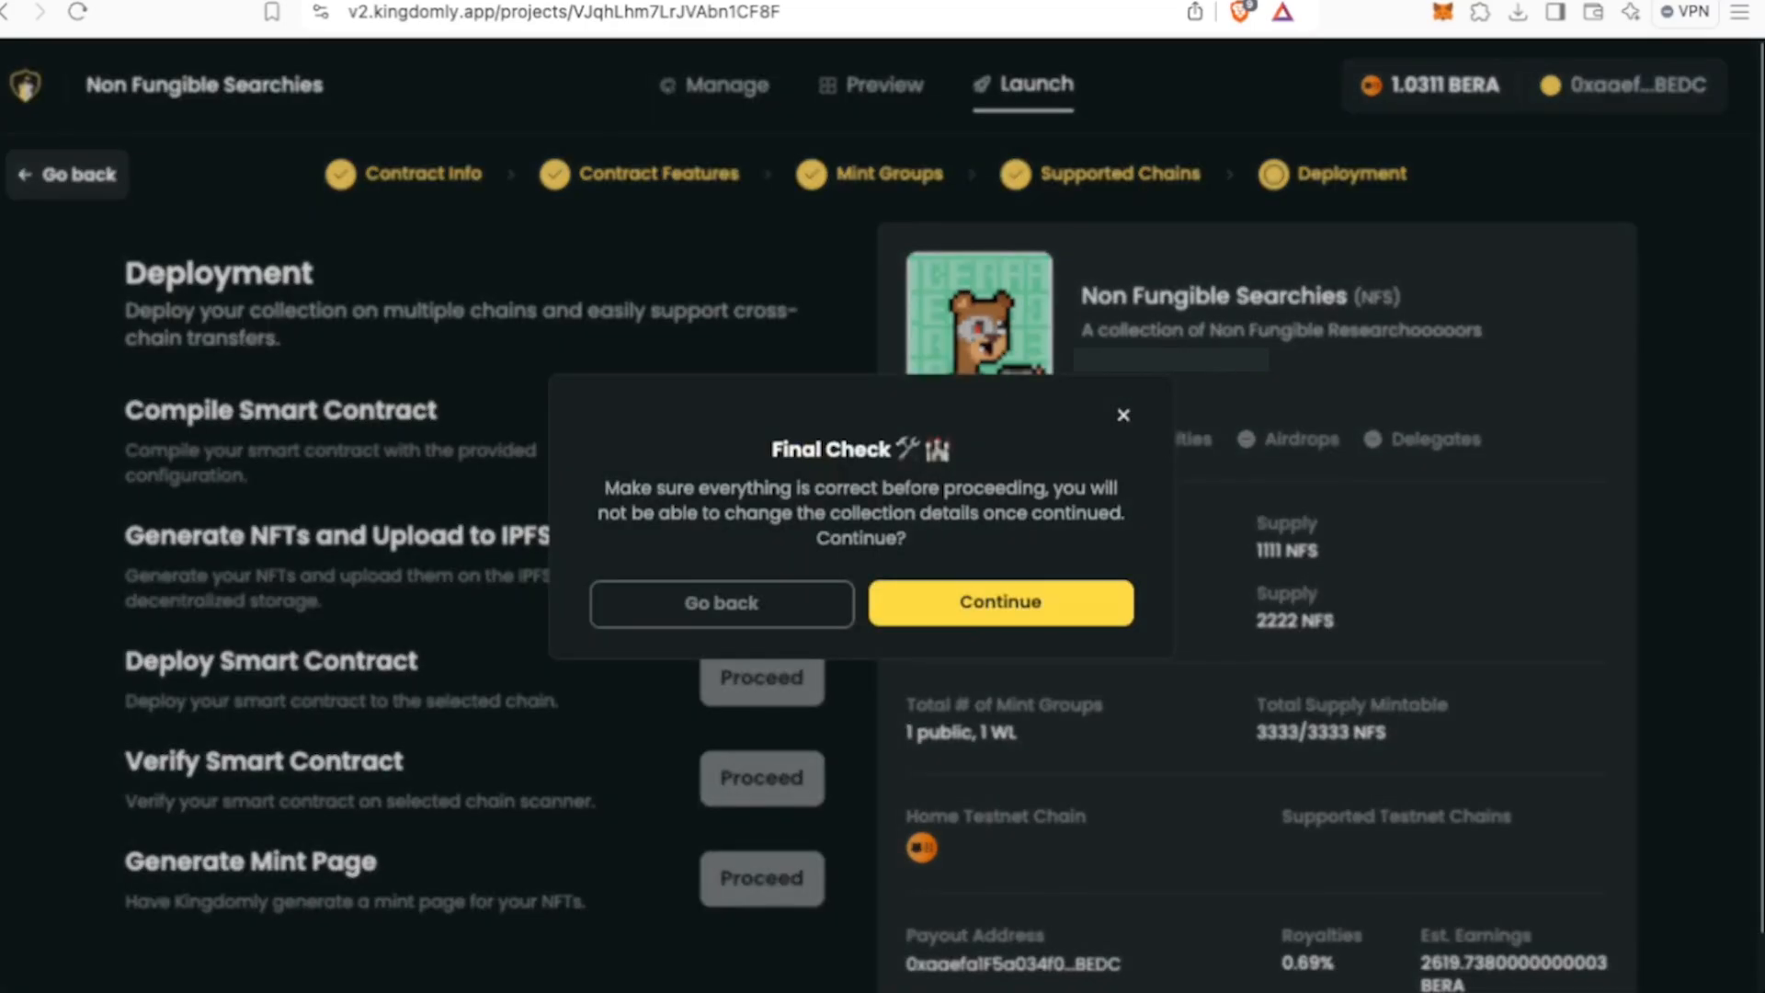
pyautogui.click(1000, 602)
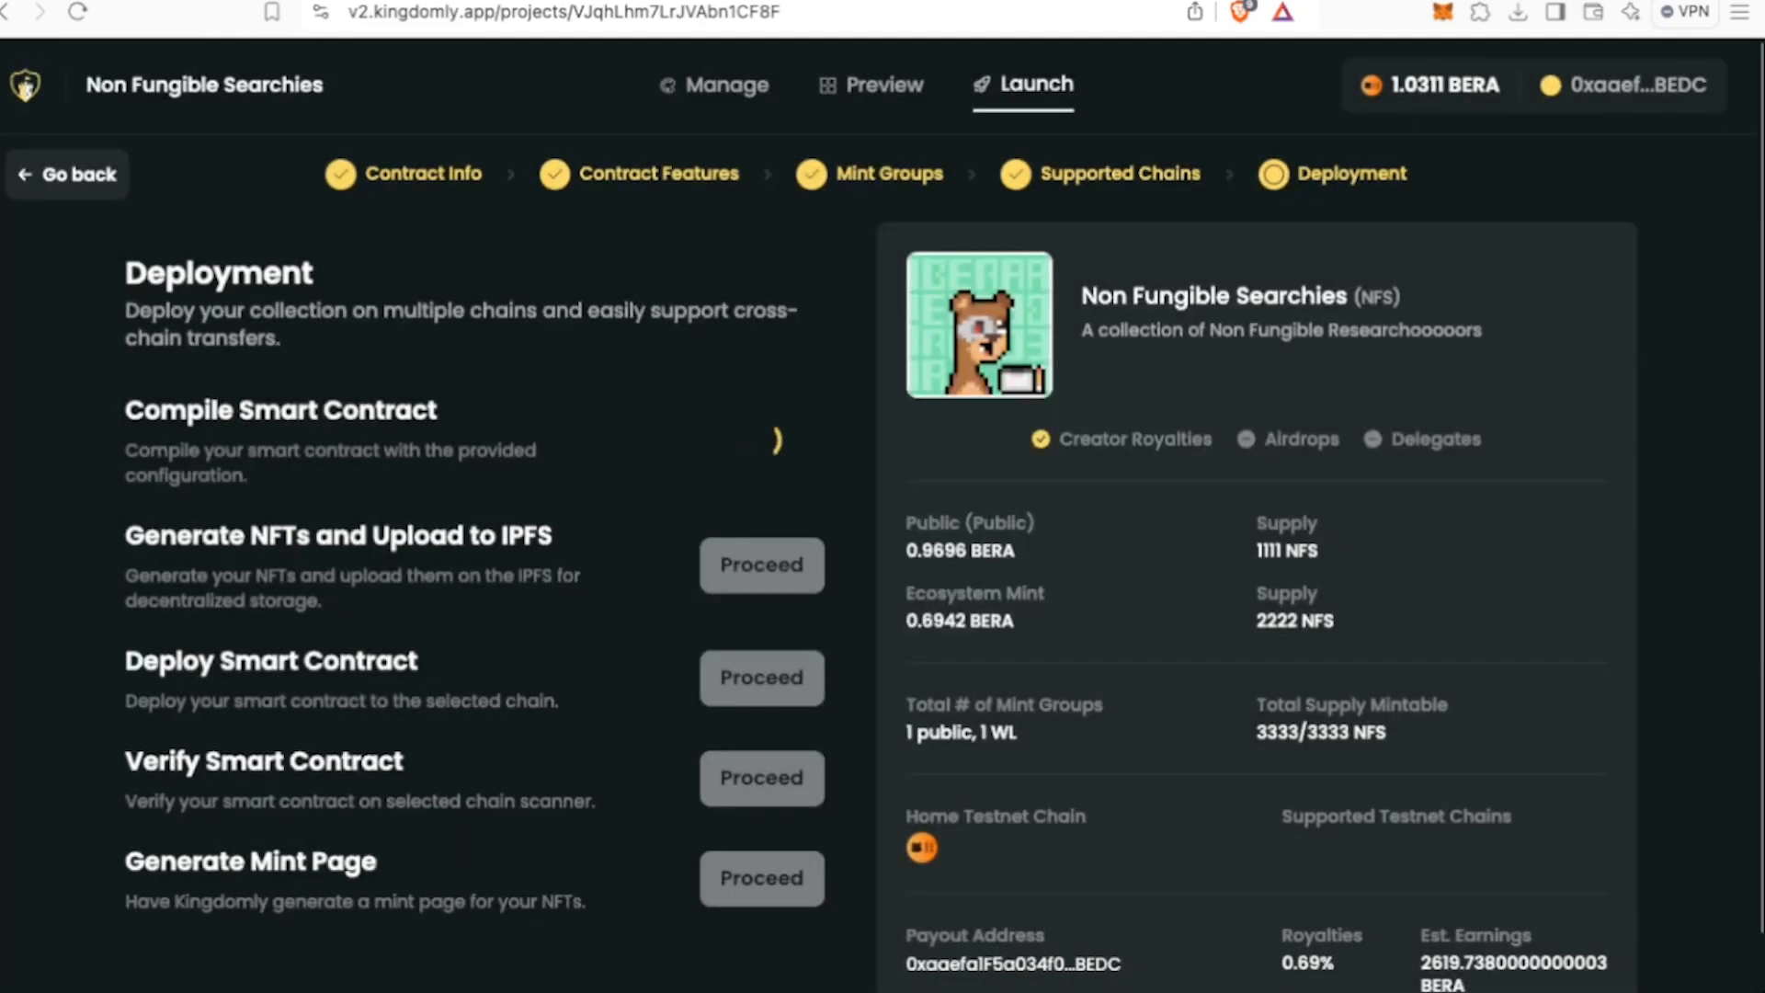
pyautogui.click(761, 565)
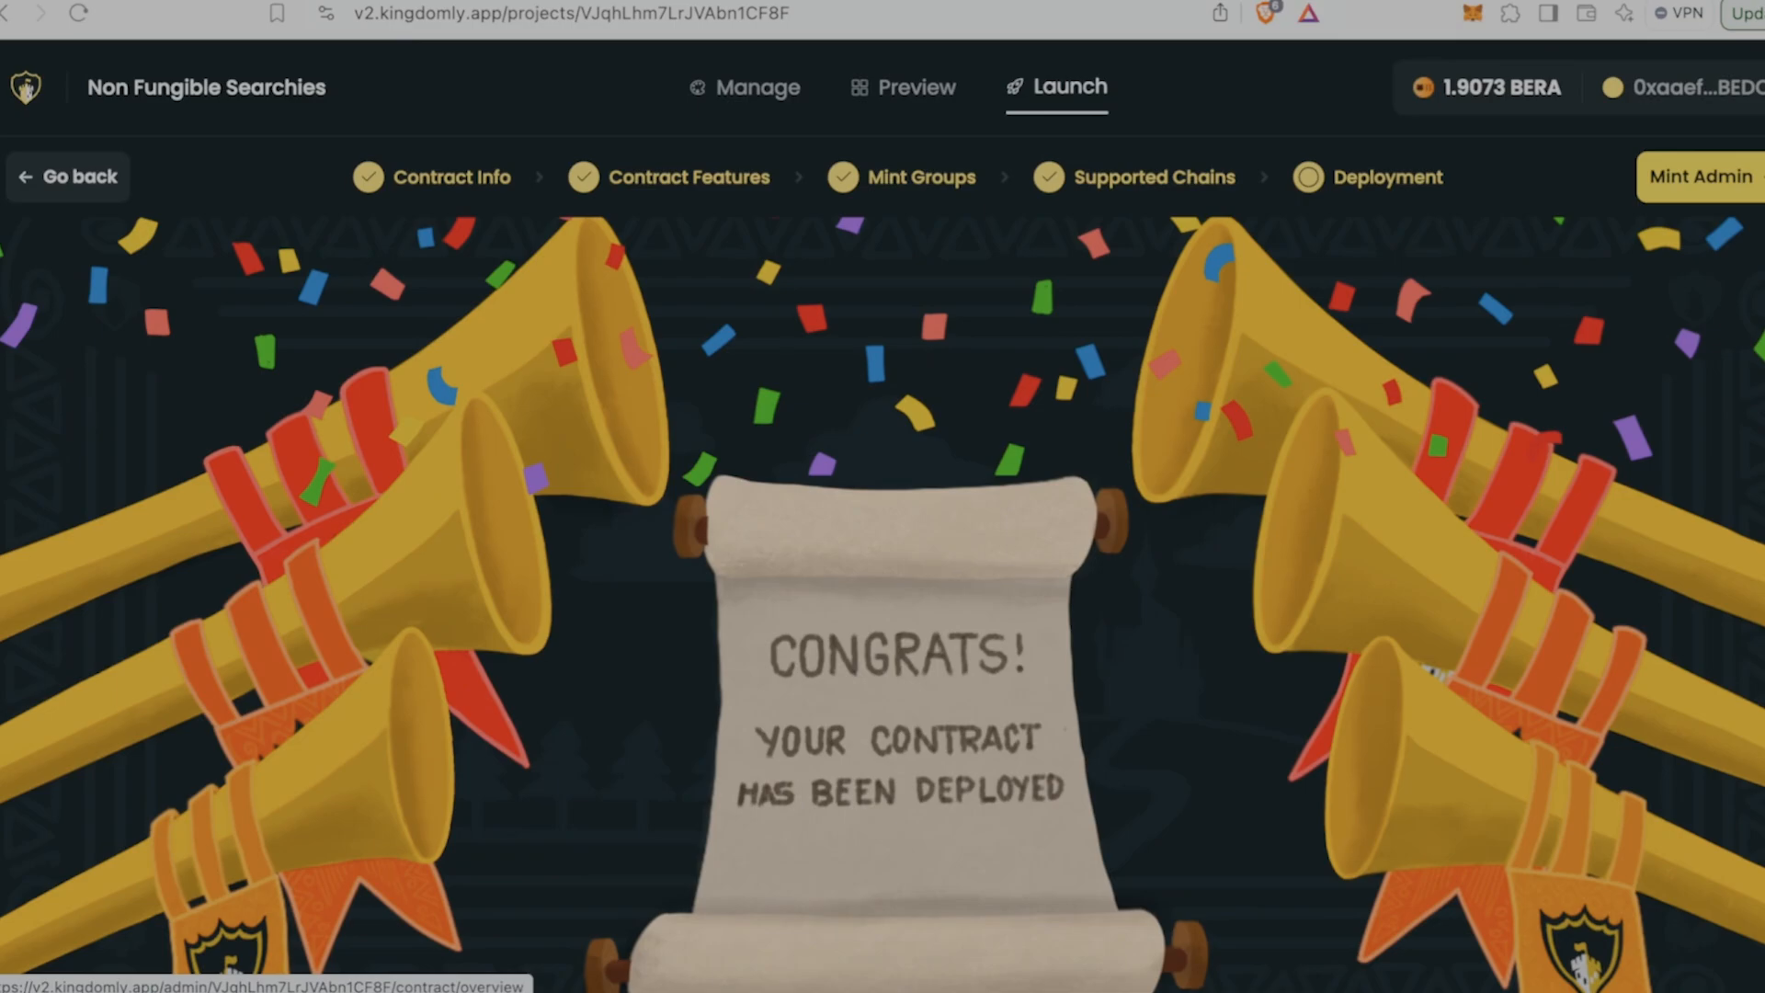
# - Open the mint admin overview for the deployed contract
pyautogui.click(1701, 176)
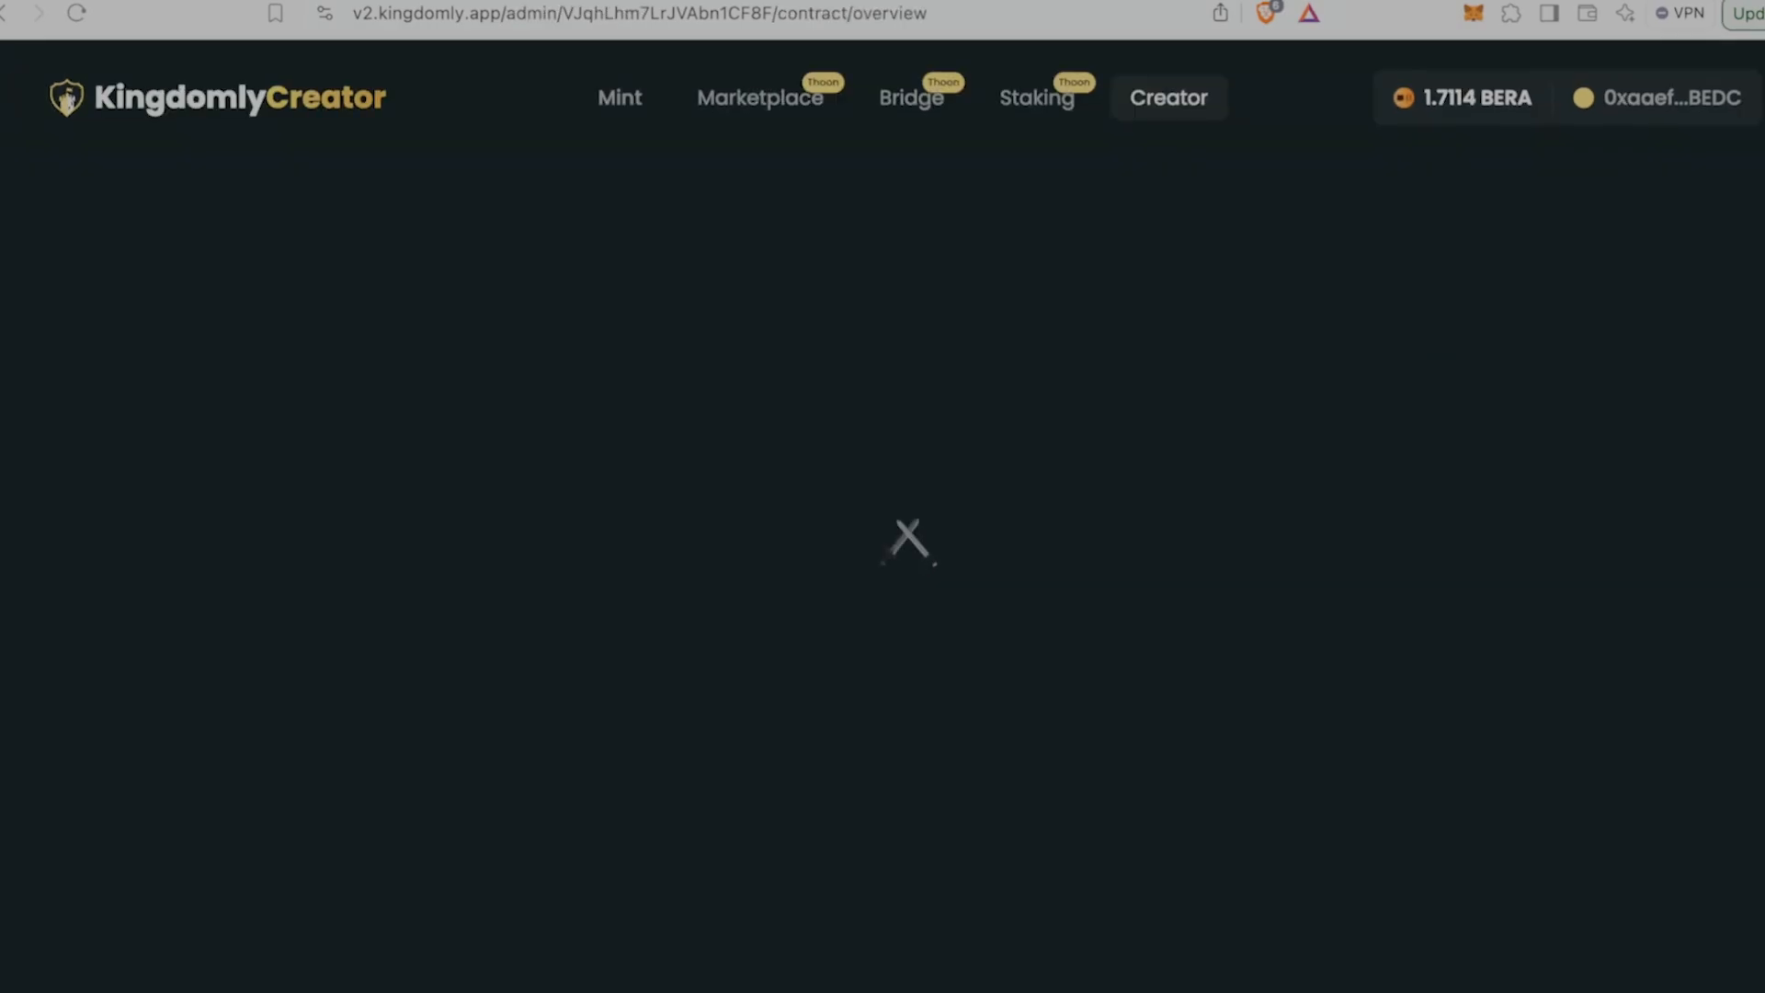